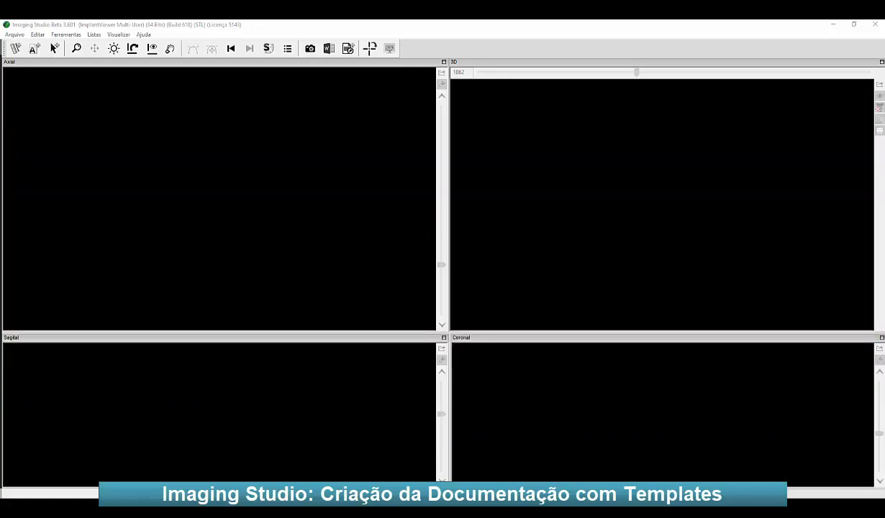
- Open the documentation and template manager and preview the Axial+Pan+3D+Parassagitais 2 template
click(56, 34)
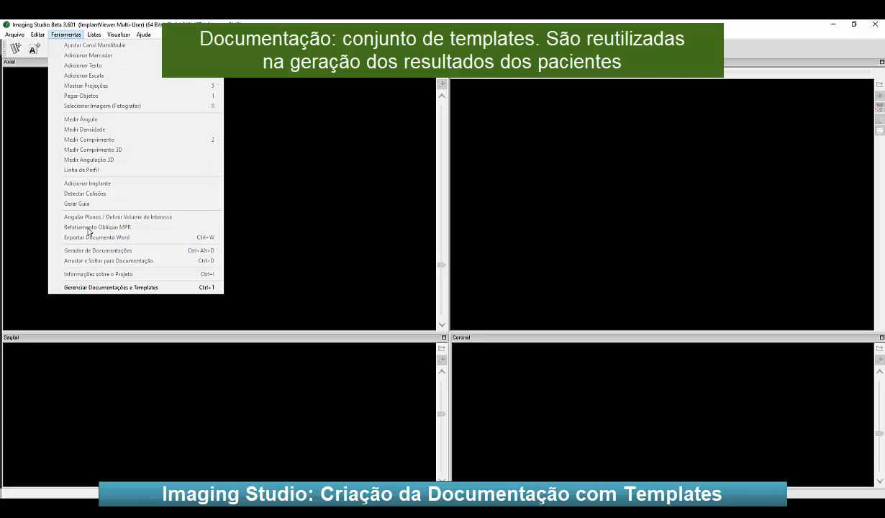
click(112, 288)
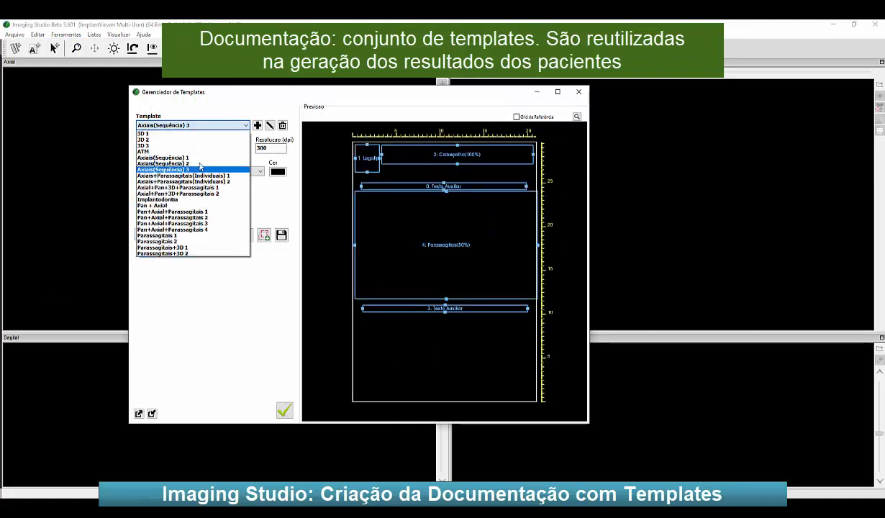
click(202, 193)
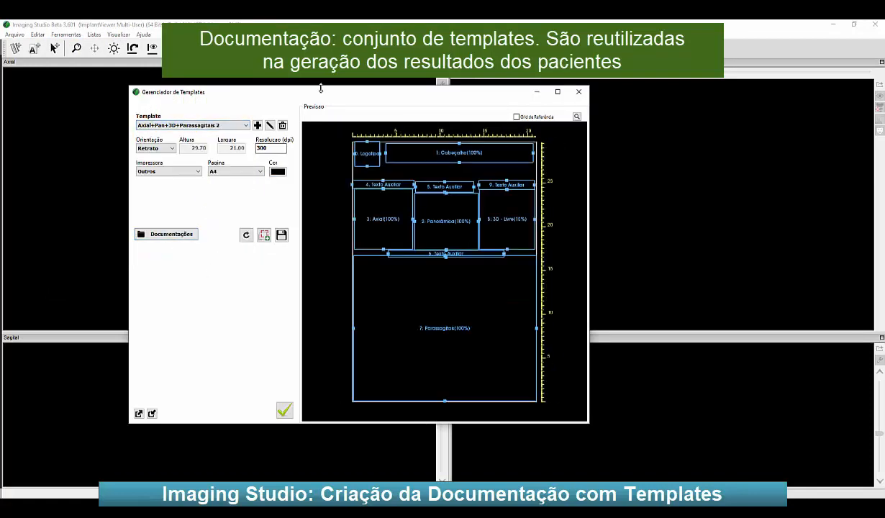
drag(366, 101, 610, 94)
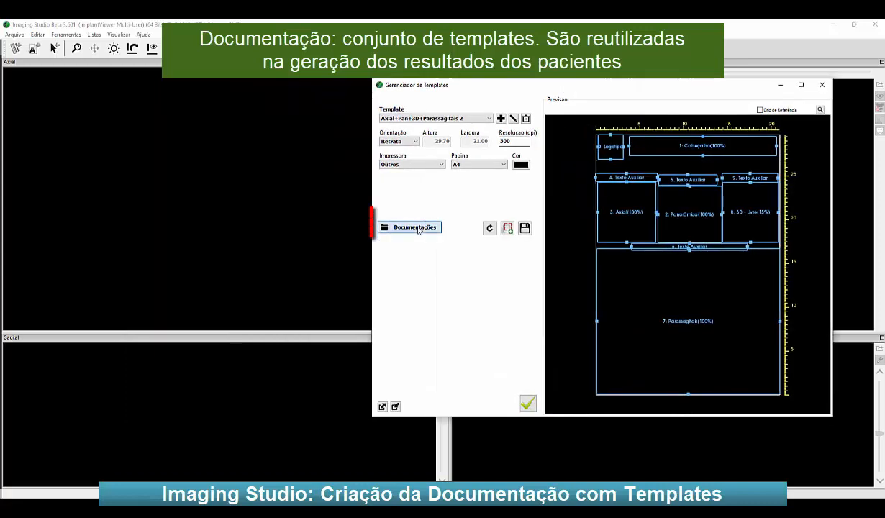
- Open the documentation sets beside the template manager and load the Implantodontia (2 Pag) set
click(415, 227)
drag(585, 151, 200, 165)
click(157, 199)
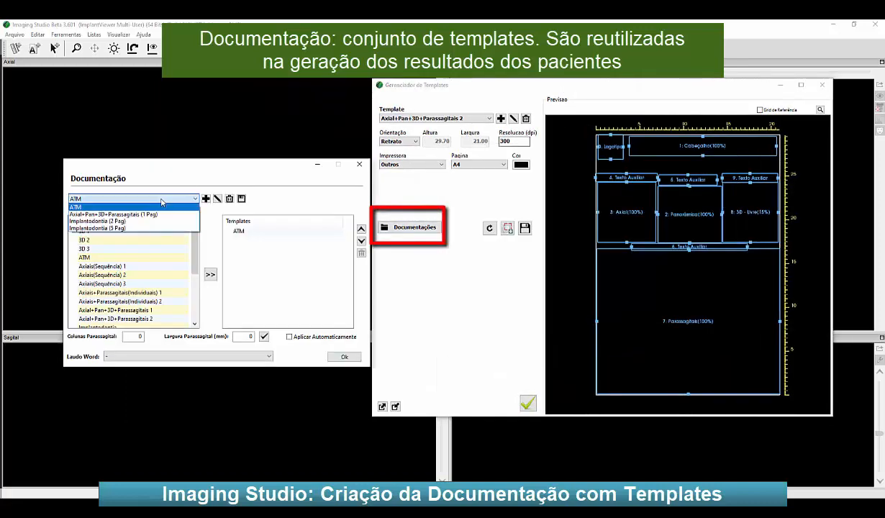
click(158, 202)
click(158, 201)
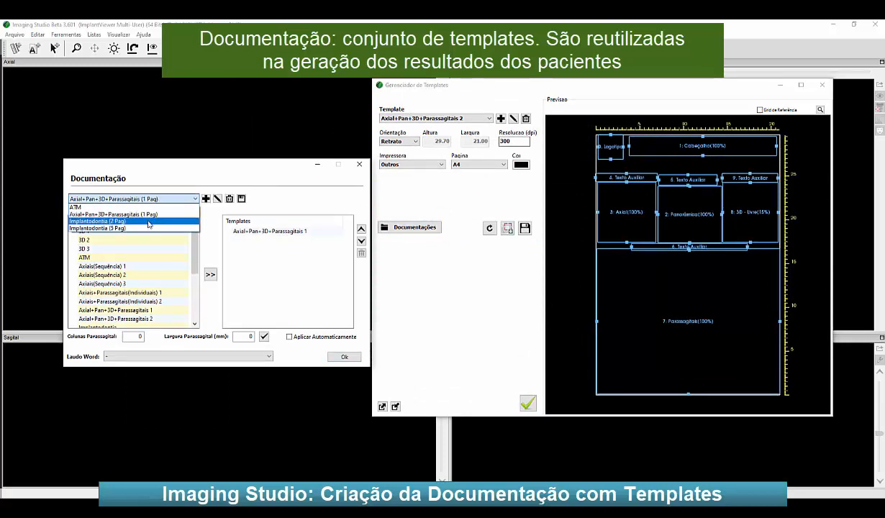
click(149, 225)
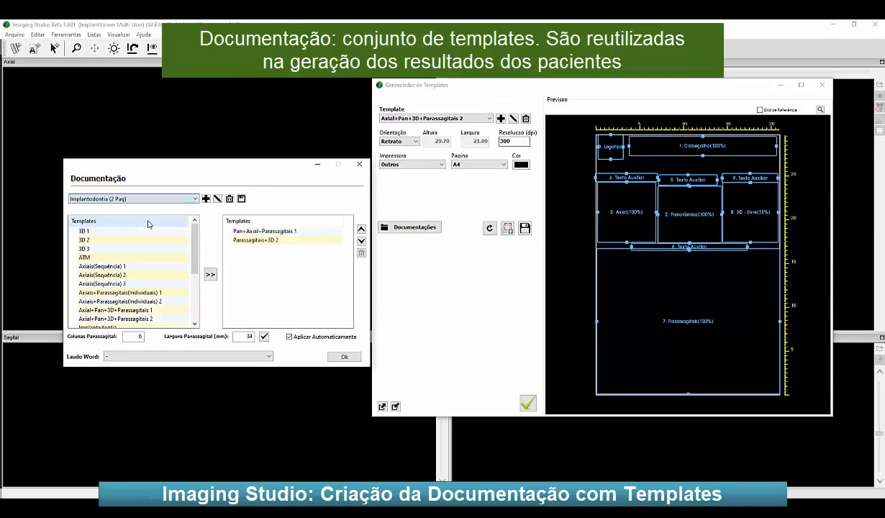
- Examine the page layouts of the set's two templates, Pan+Axial+Parassagitais 1 and Parassagitais+3D 2
click(256, 231)
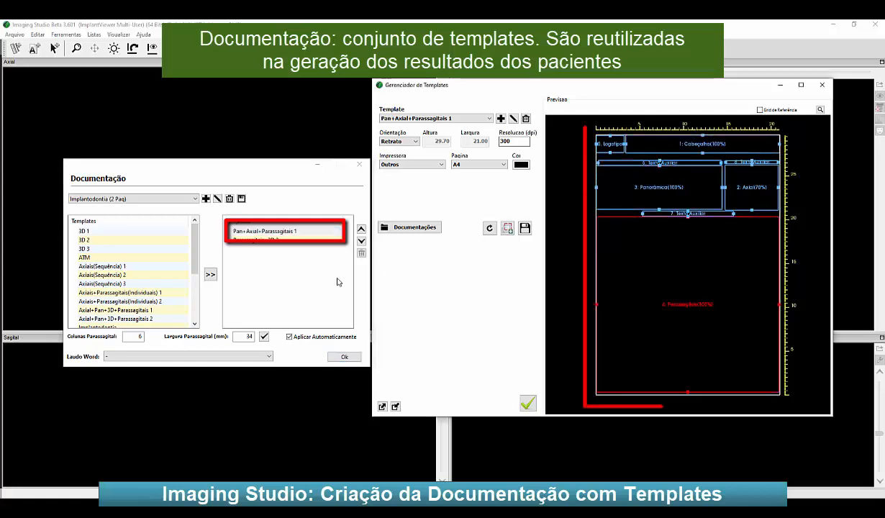
click(257, 240)
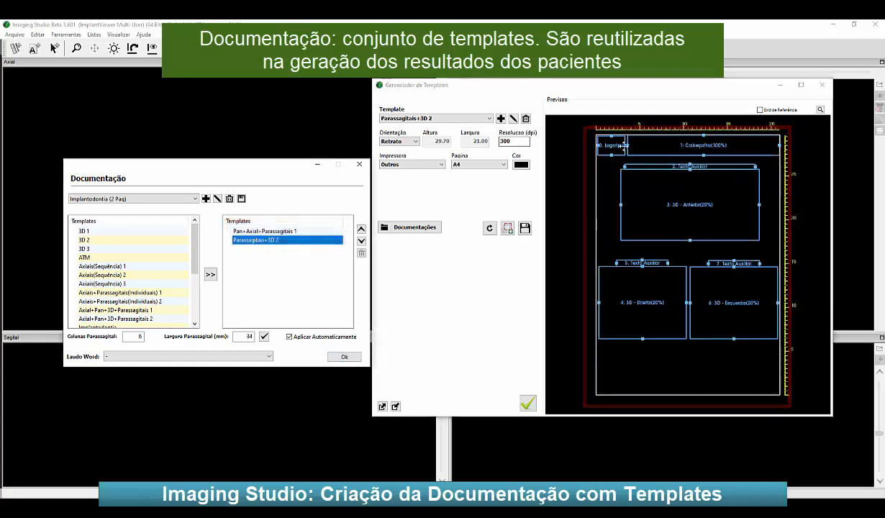
click(273, 240)
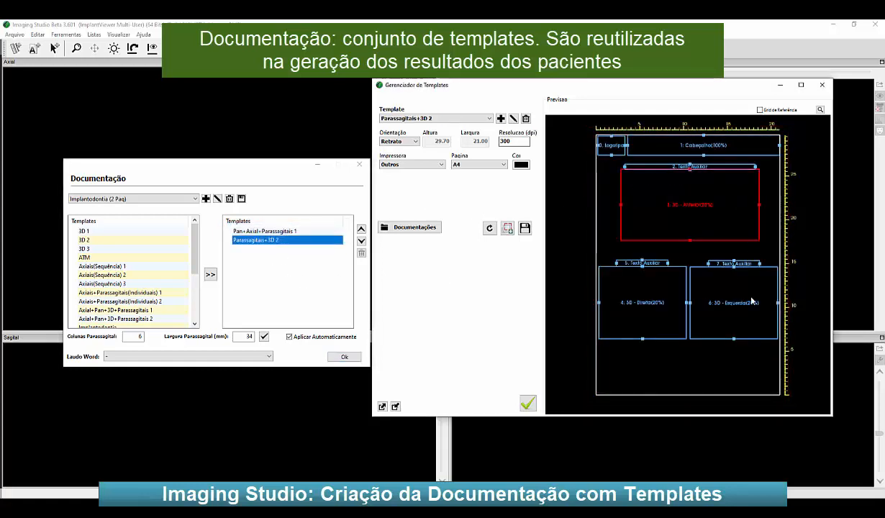
click(599, 266)
click(227, 250)
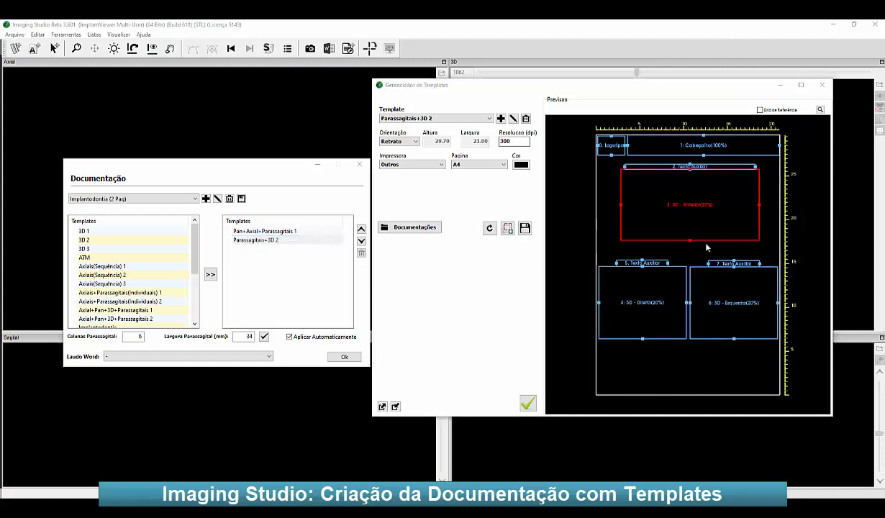
click(293, 230)
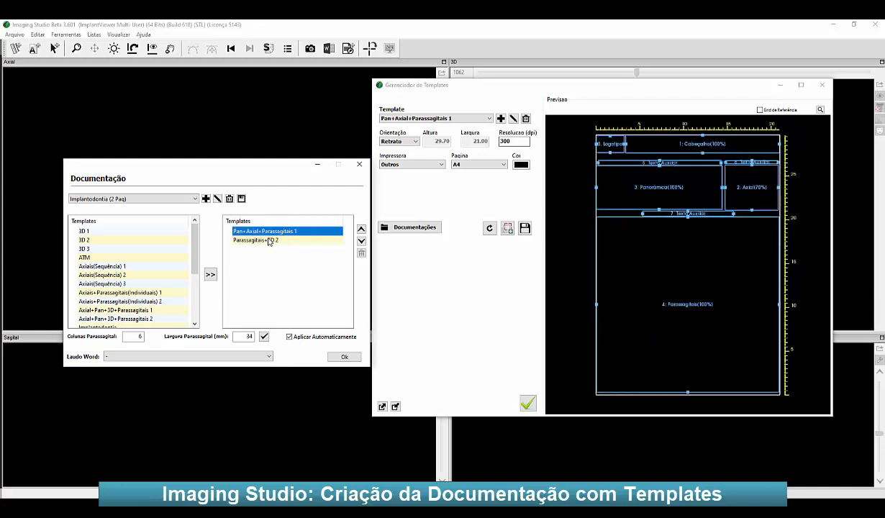
click(269, 240)
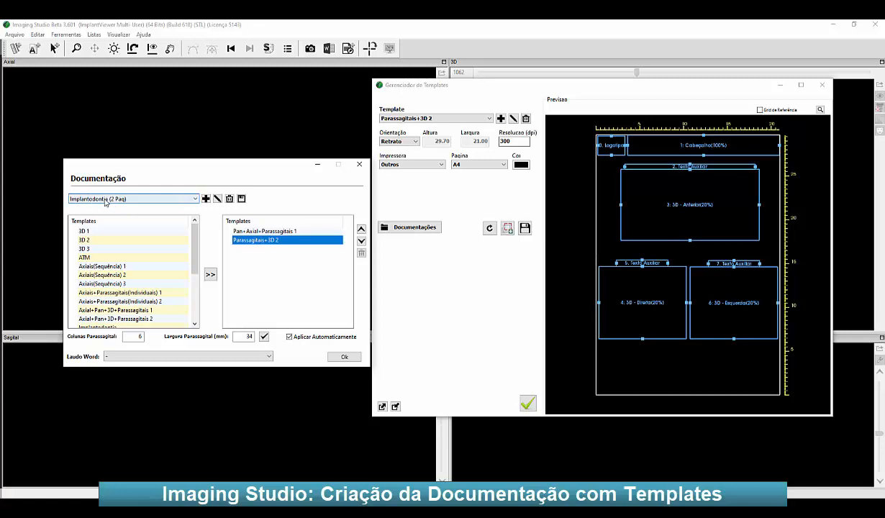
click(271, 240)
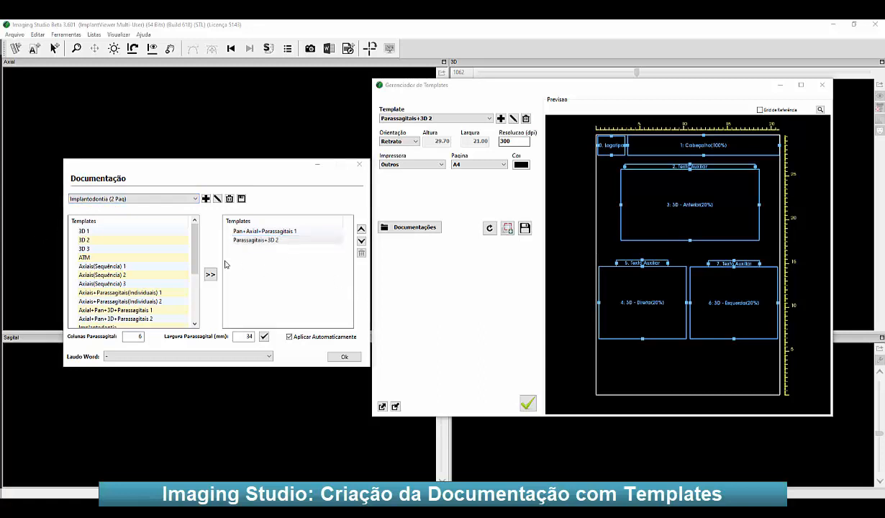
click(259, 240)
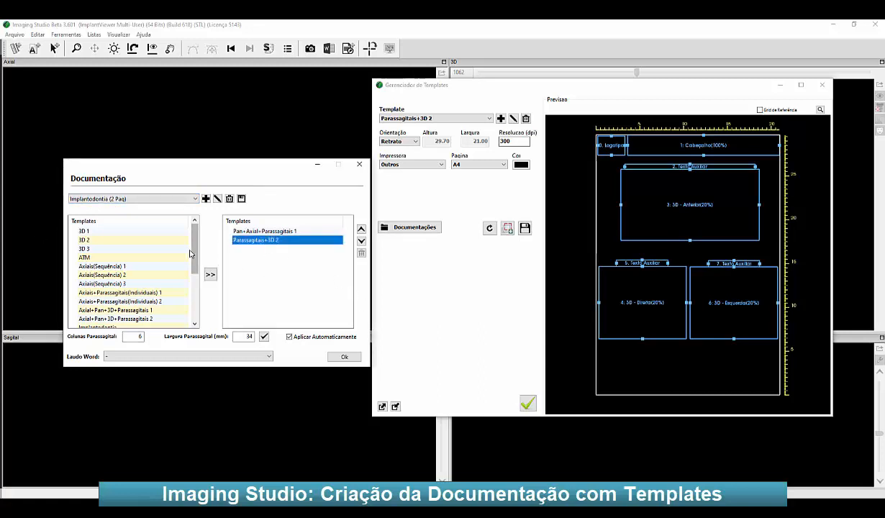
- Add another Parassagitais+3D 2 template to the Implantodontia (2 Pag) set and try reordering the set's templates
drag(192, 253, 202, 313)
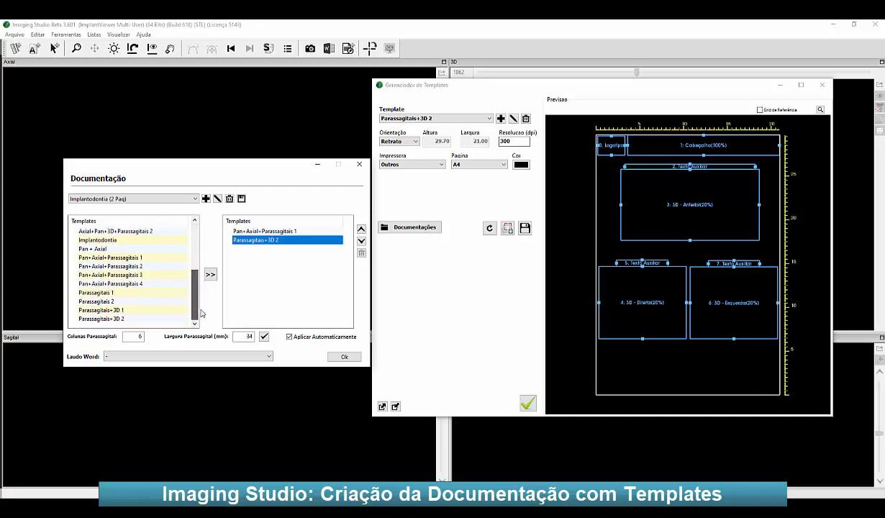
double_click(141, 318)
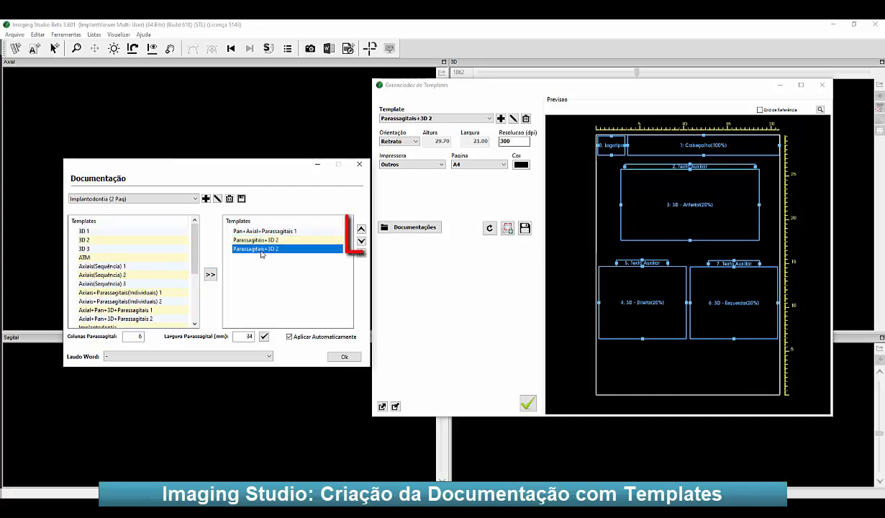
click(361, 238)
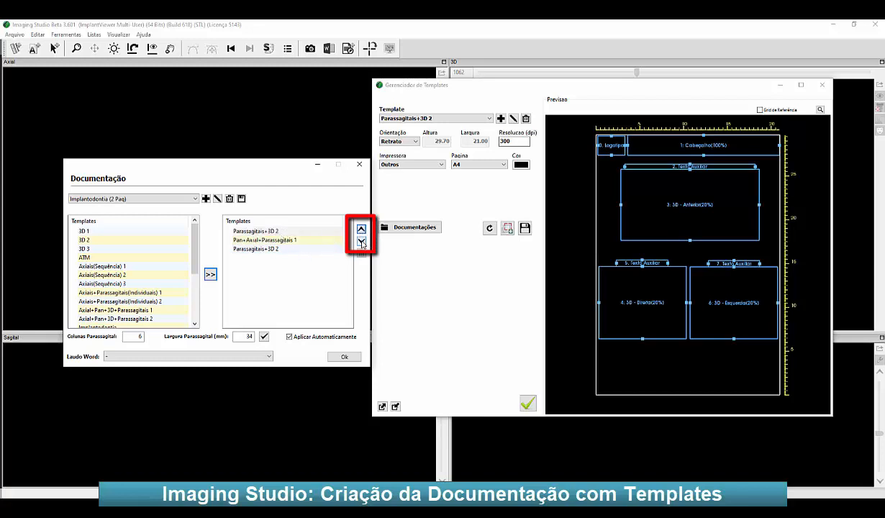
click(362, 241)
click(361, 241)
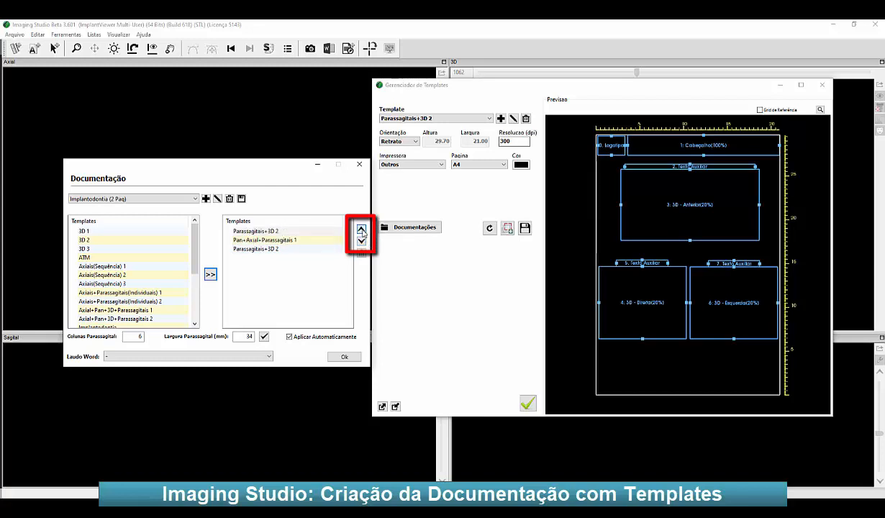
- Put Pan+Axial+Parassagitais 1 back first, remove the extra Parassagitais+3D 2 template and close the documentation sets
click(261, 230)
click(263, 240)
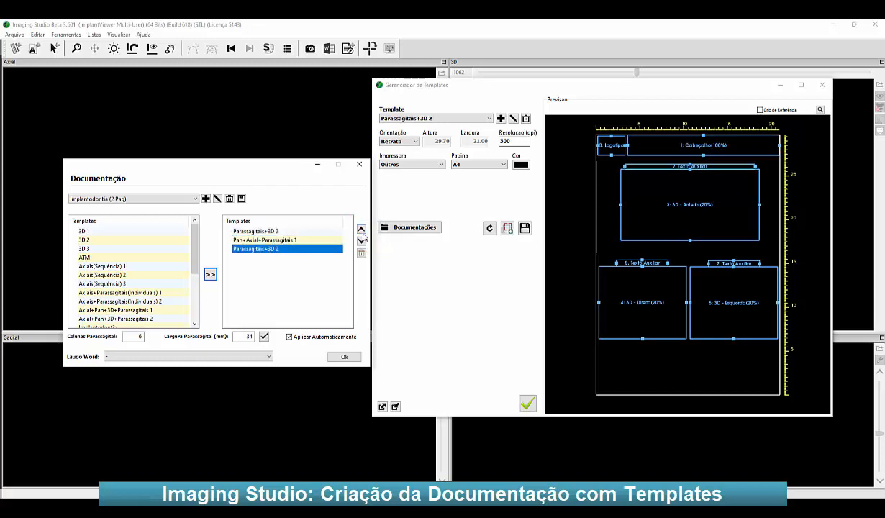
click(361, 229)
click(263, 249)
click(361, 253)
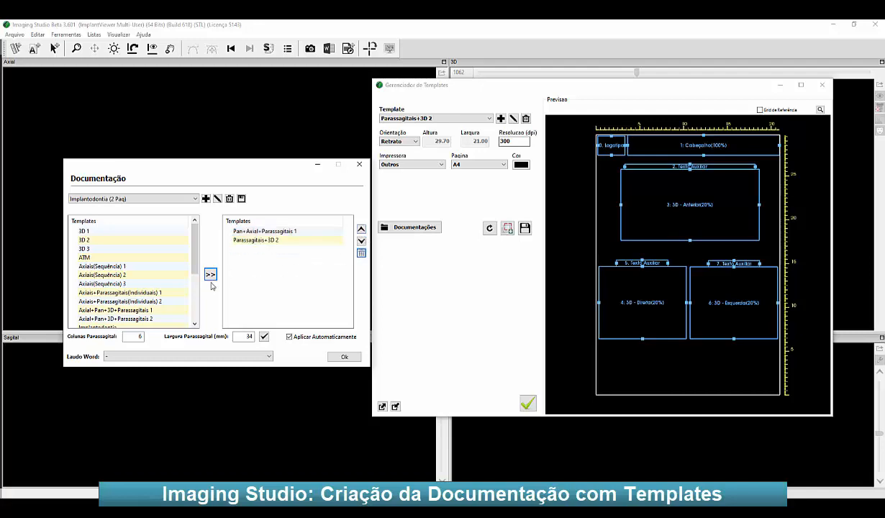
click(359, 164)
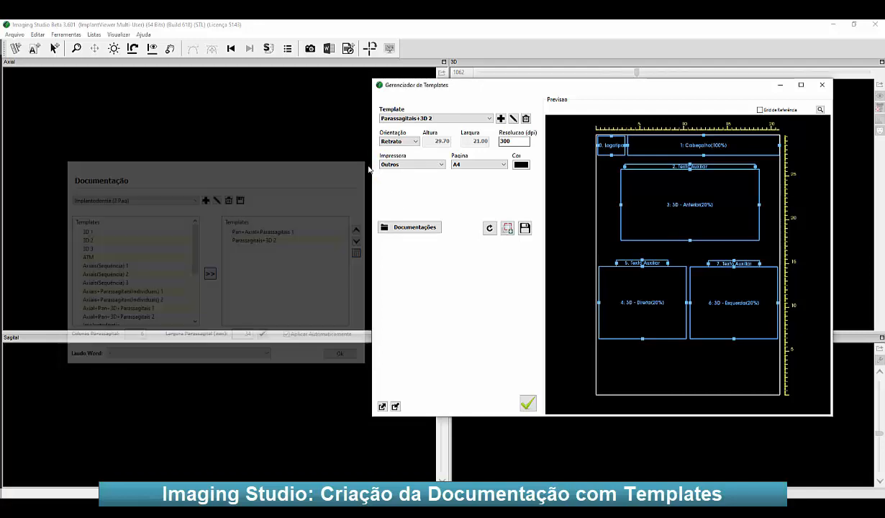
- Add a new template named "Parassagitais+3D 2 EXEMPLO" based on the Parassagitais+3D 2 layout
drag(465, 89, 229, 100)
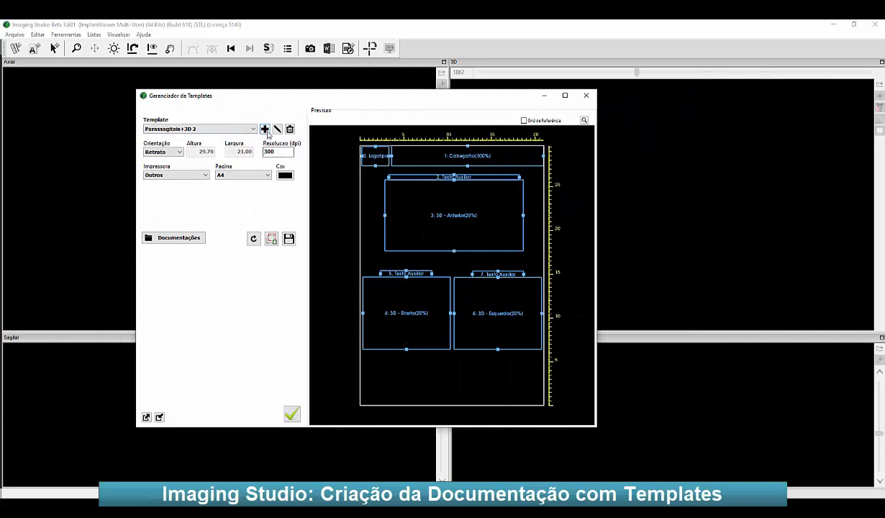
click(265, 128)
click(363, 265)
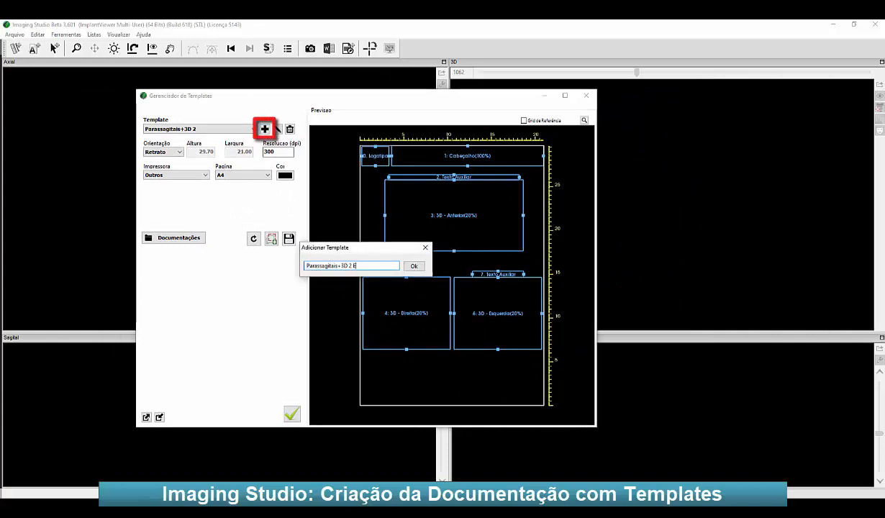
text(EXEMP)
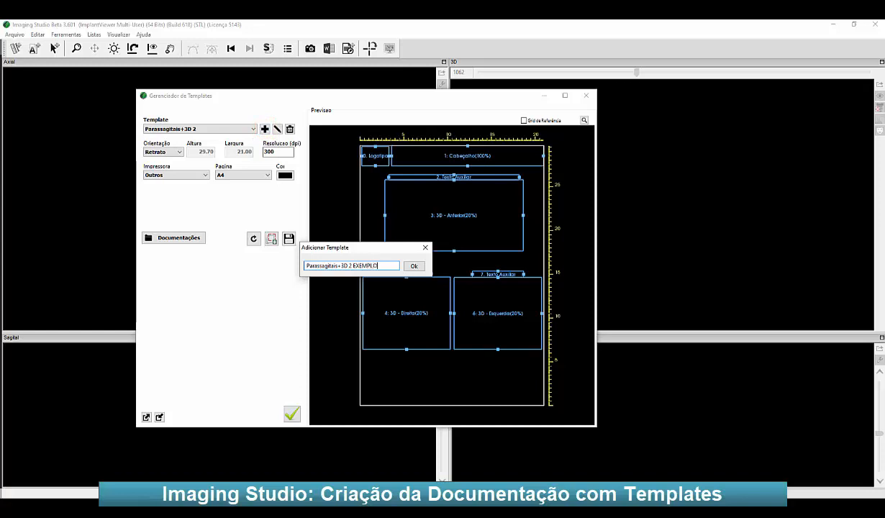
text(LO)
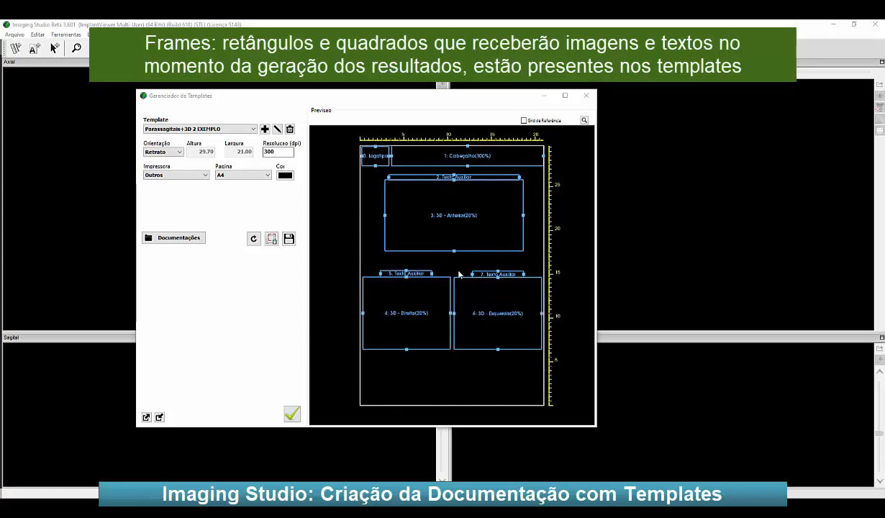
- Move the 3D - Direita and 3D - Esquerda frames lower on the page, then adjust the 3D - Direita frame's height and position
drag(406, 313, 410, 335)
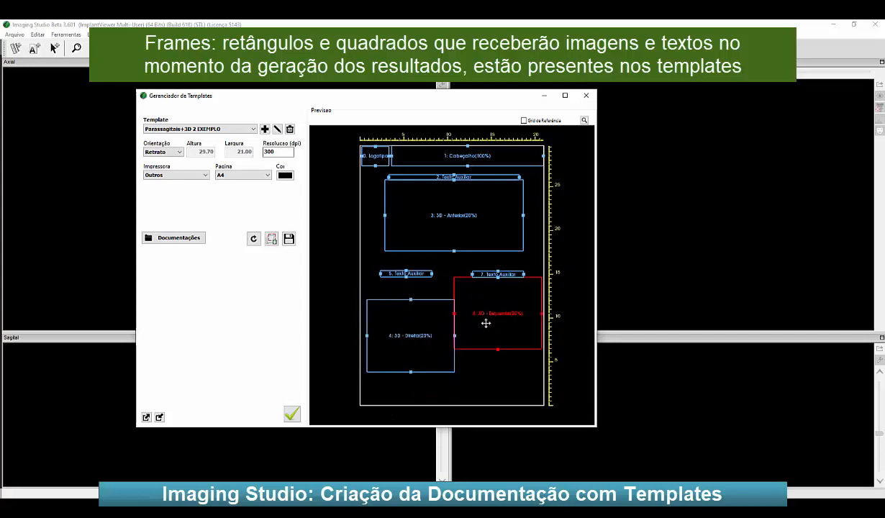
drag(485, 323, 490, 348)
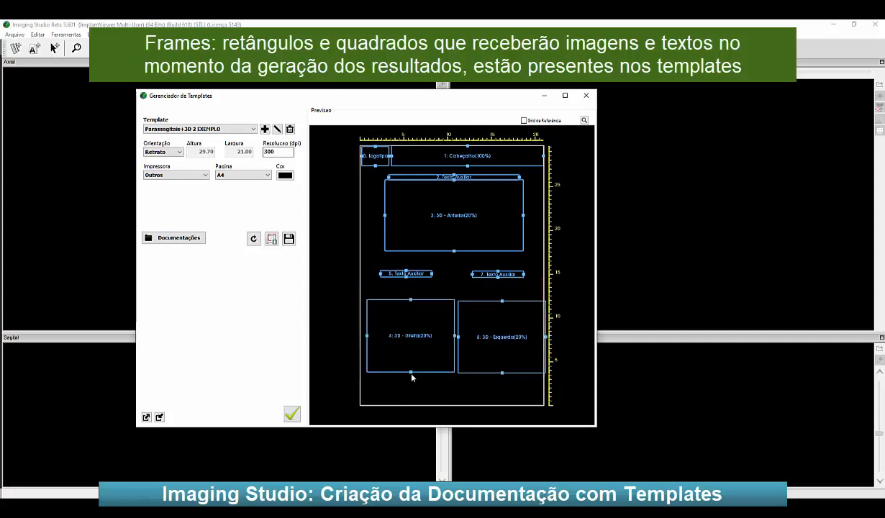
mouse_move(411, 372)
mouse_down()
mouse_move(409, 395)
mouse_move(411, 363)
mouse_up()
drag(413, 334, 412, 319)
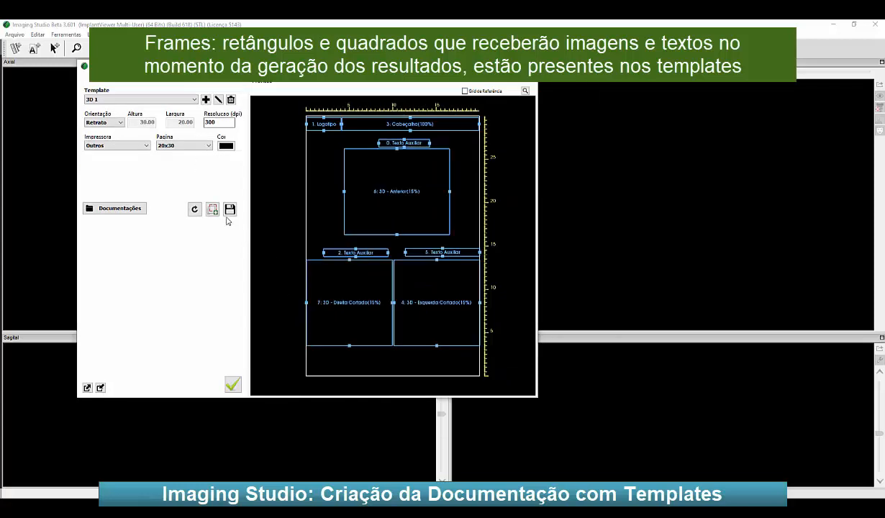
- Start adding a new frame to the 3D 1 template with Axial as its frame type
click(214, 210)
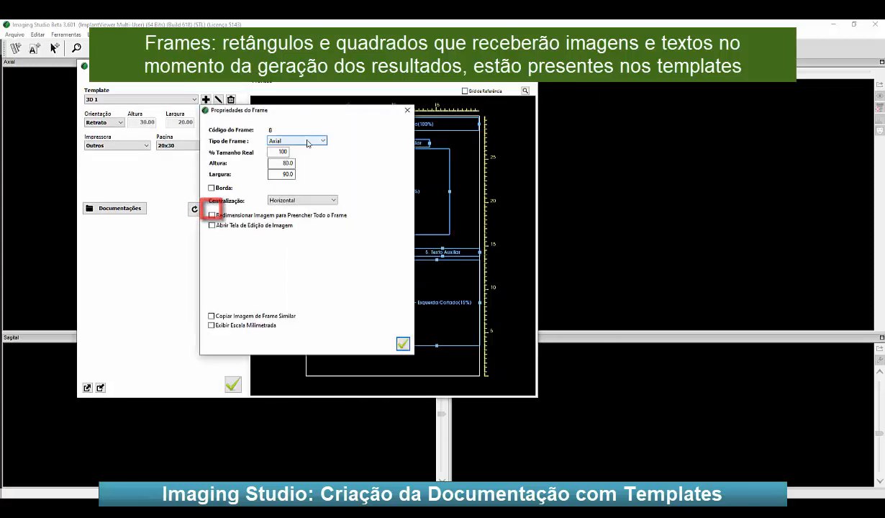
double_click(291, 152)
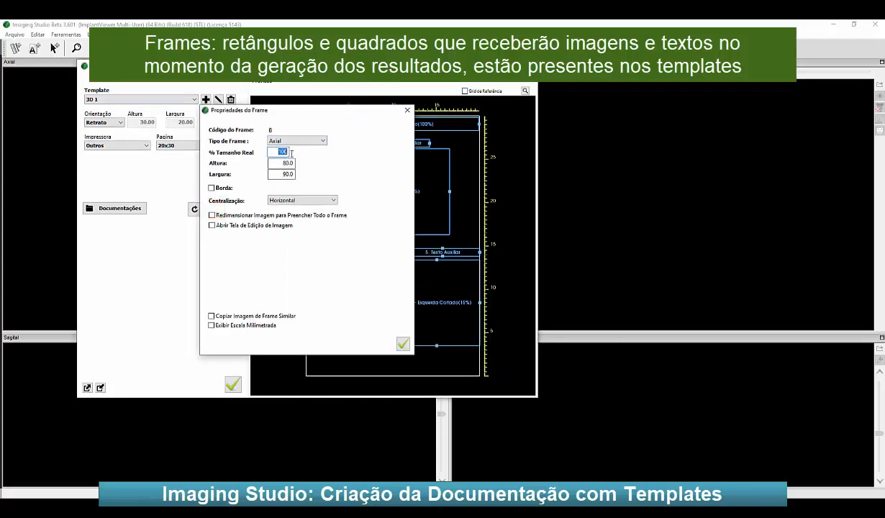
click(296, 140)
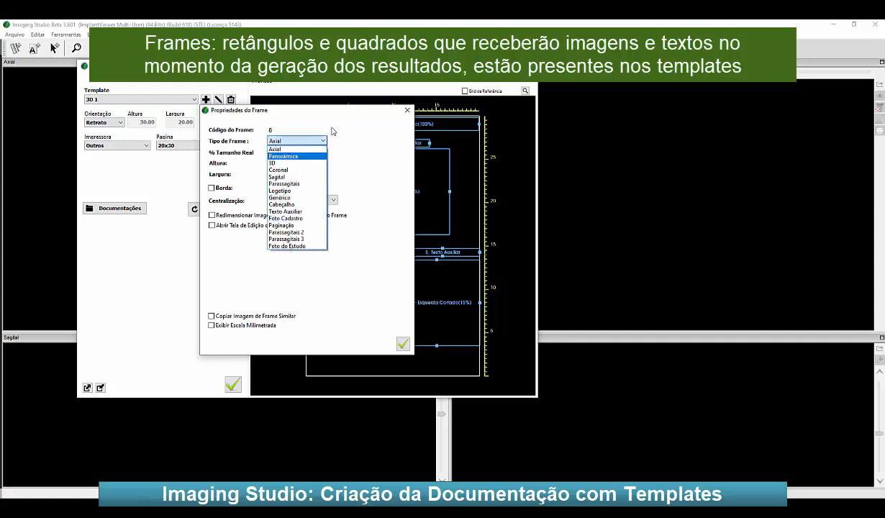
click(284, 149)
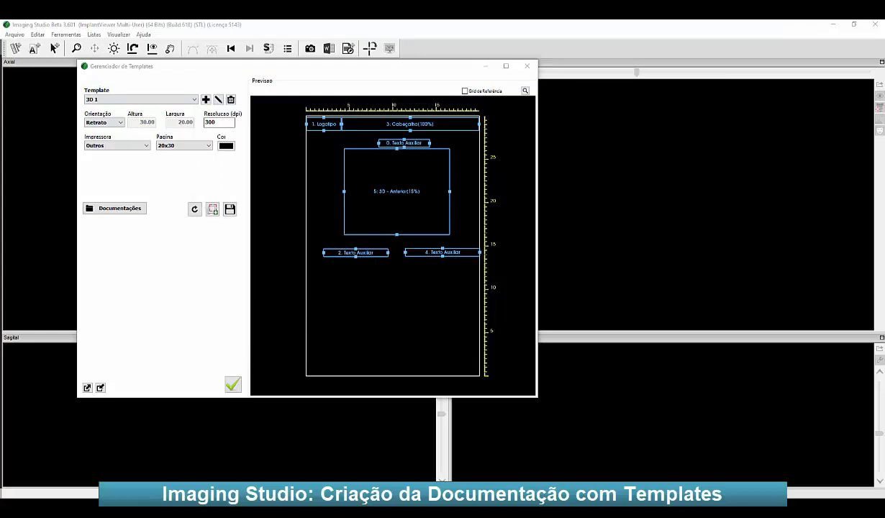
- Reopen the documentation sets and display the list of available sets
click(124, 208)
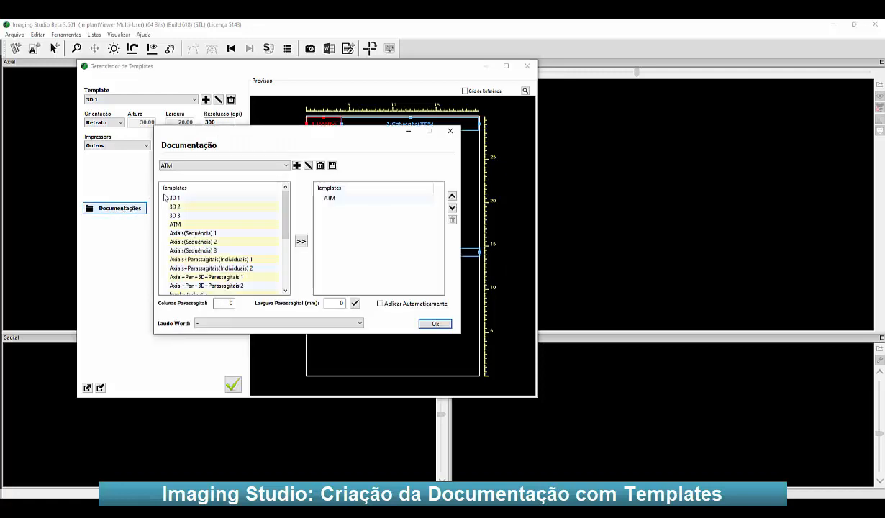
click(237, 165)
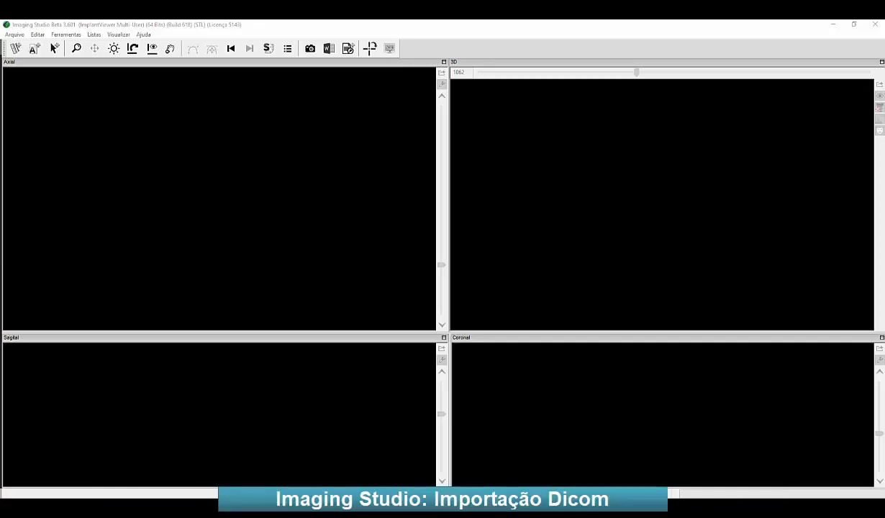
- Create a new project from the "dicom implante" folder, preview the slices of its CT series and import it
click(14, 34)
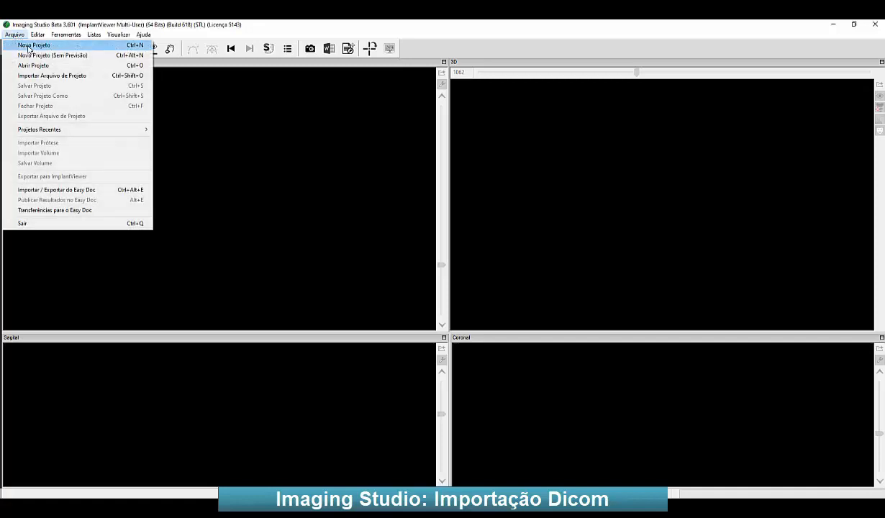
click(29, 44)
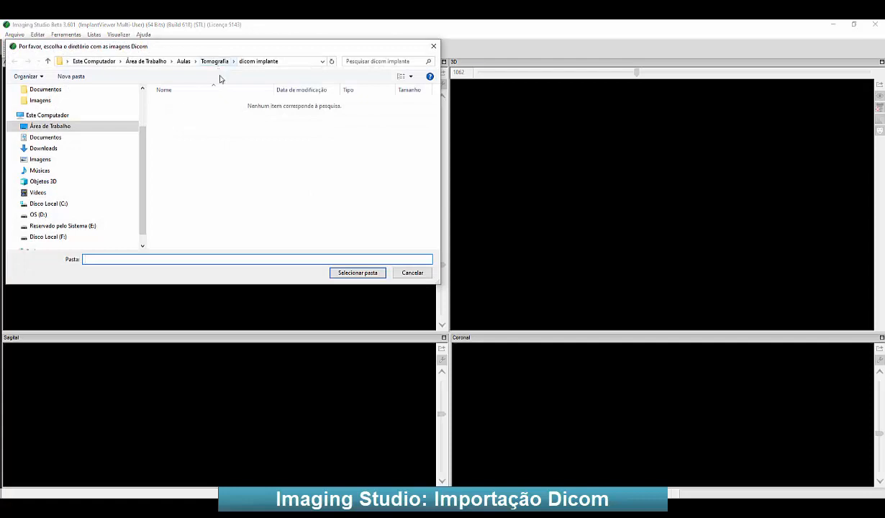
click(348, 274)
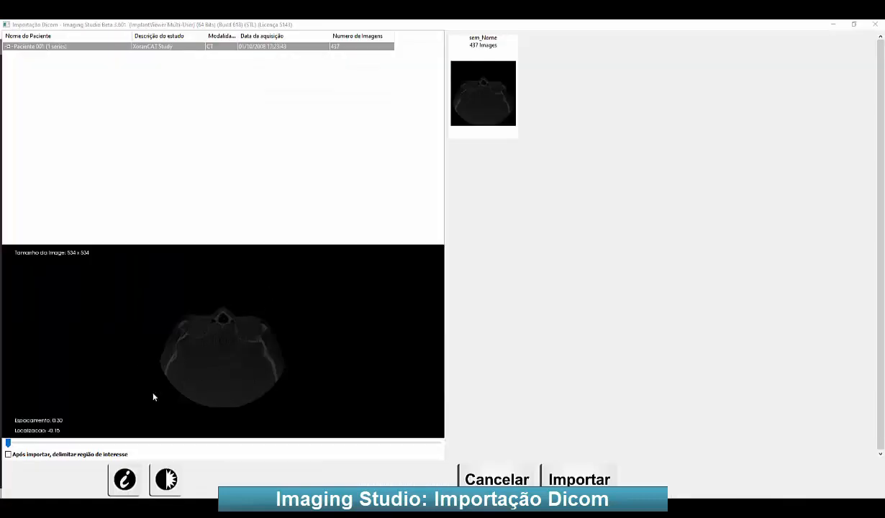
drag(8, 443, 374, 443)
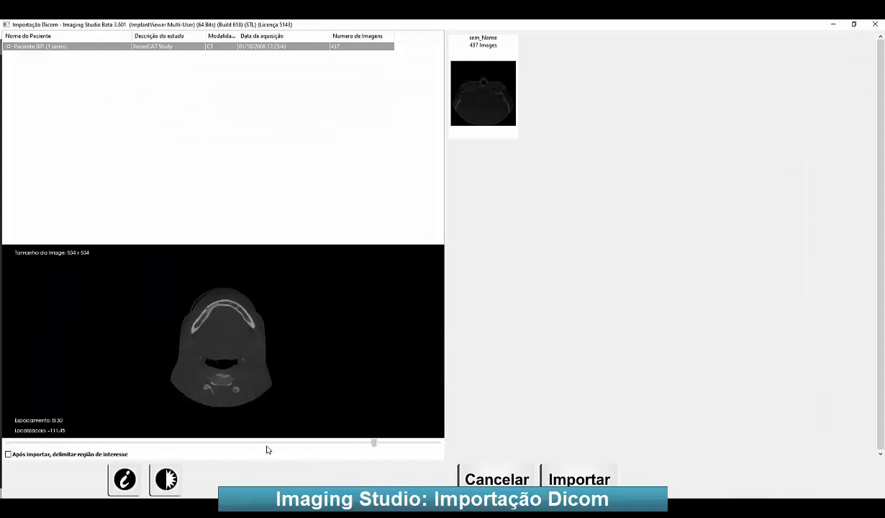
drag(267, 449, 217, 447)
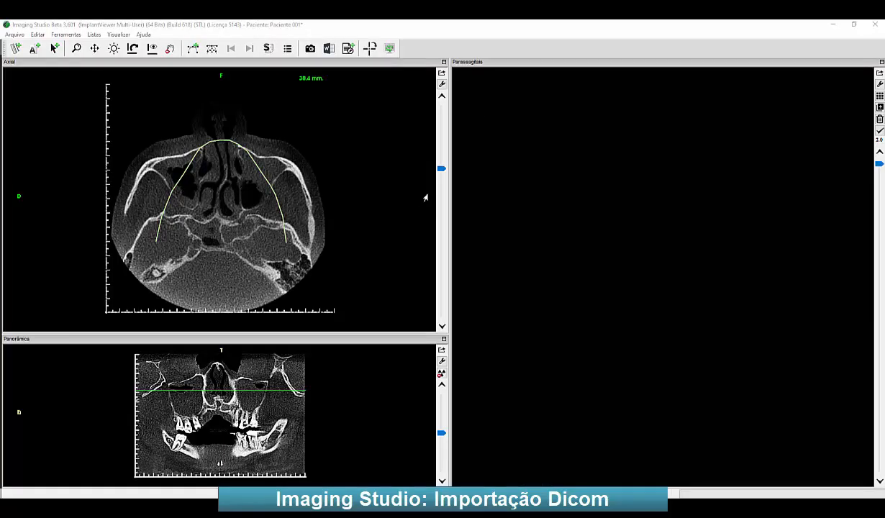
- Enable the region of interest in the volume angulation, tilt the volume in the sagittal view and crop around the maxilla to about 159 x 107 x 48 mm
drag(441, 169, 455, 143)
drag(458, 175, 467, 228)
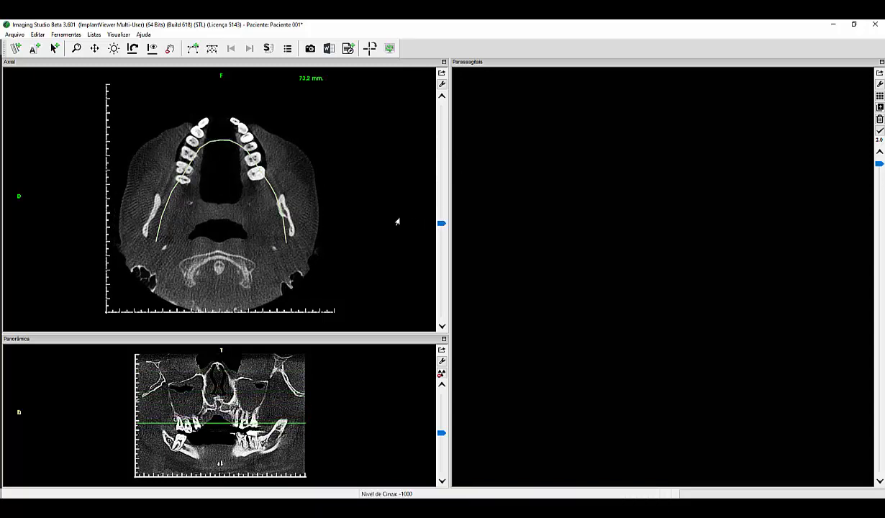
click(133, 49)
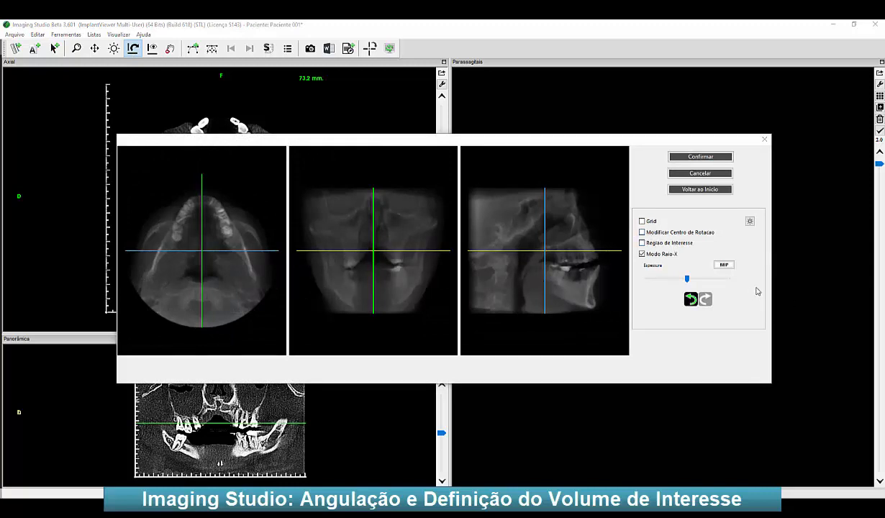
click(642, 244)
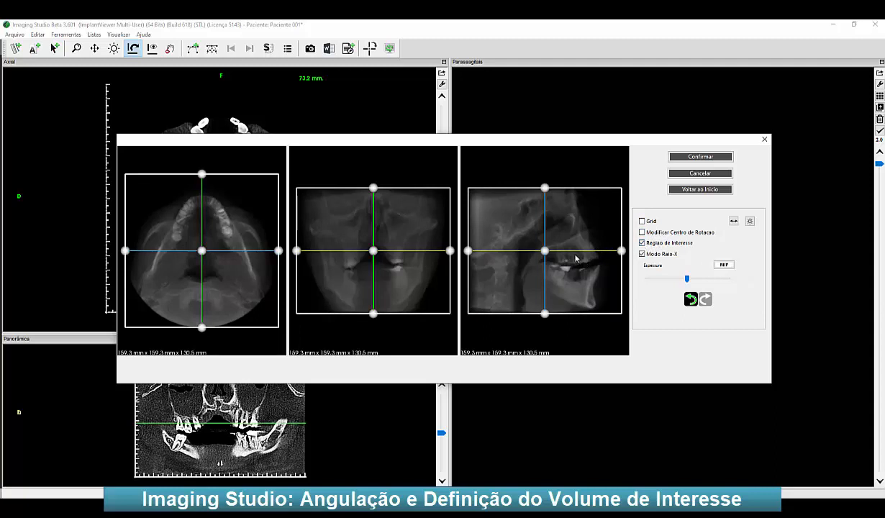
drag(545, 315, 546, 279)
drag(545, 280, 546, 281)
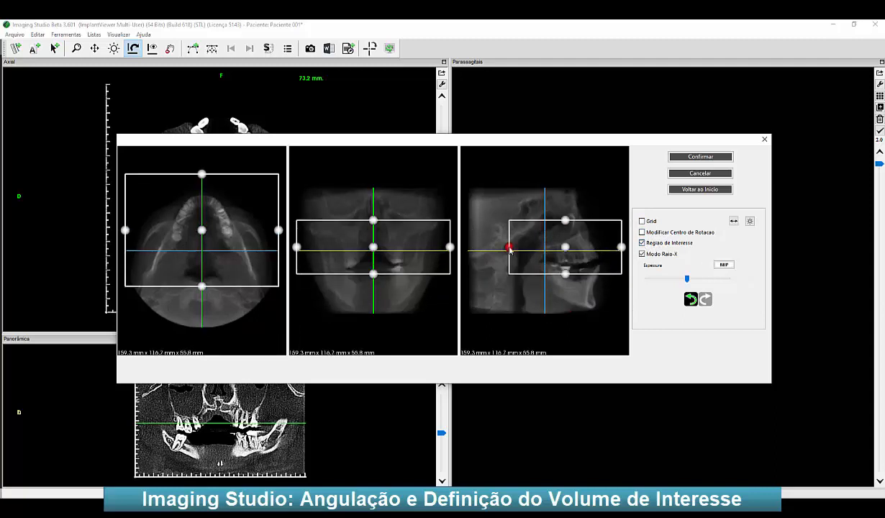
drag(510, 249, 505, 248)
drag(604, 245, 603, 270)
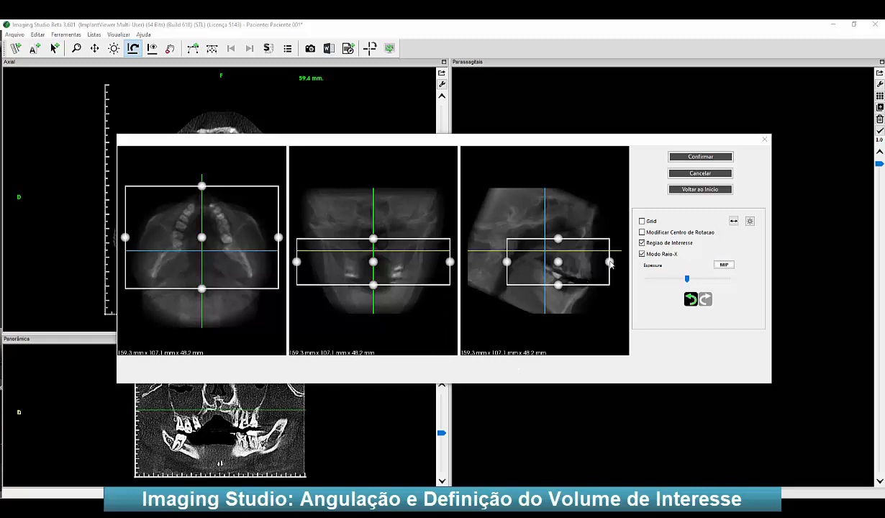
- Set the region of interest's height to 50 mm and apply the angulation and volume crop
click(733, 221)
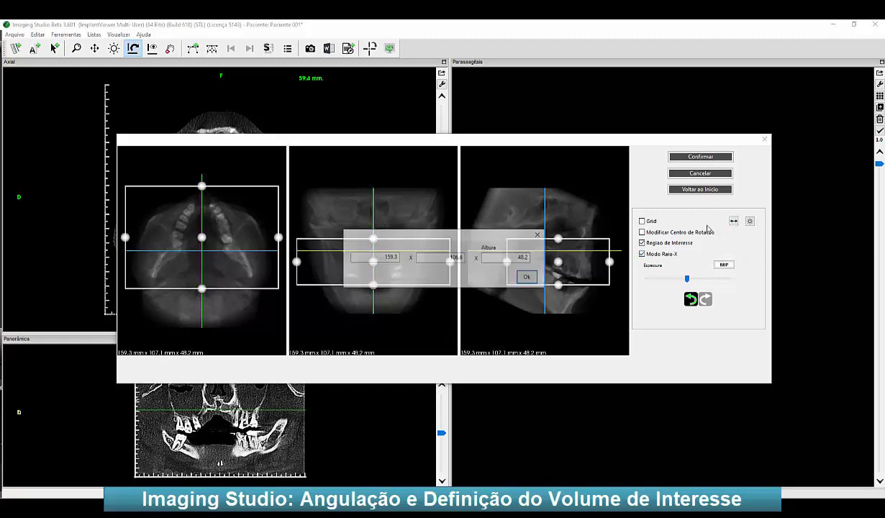
text(10)
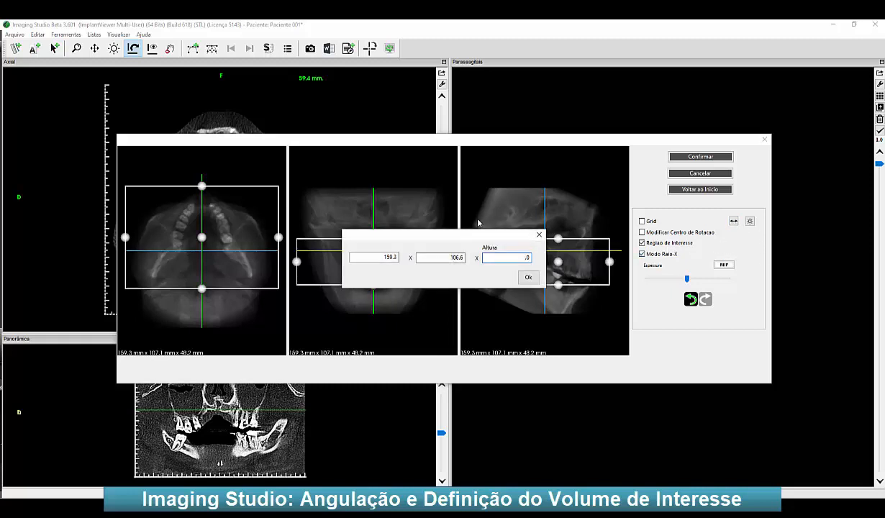
click(528, 278)
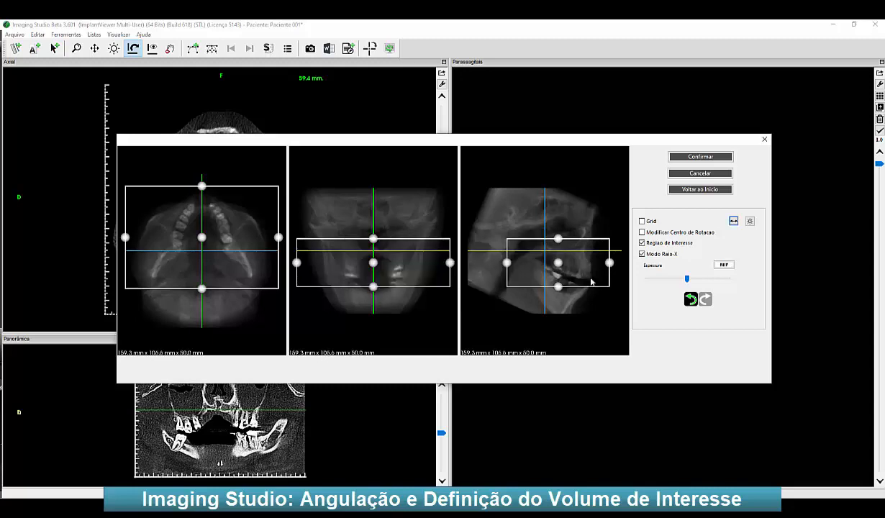
click(700, 156)
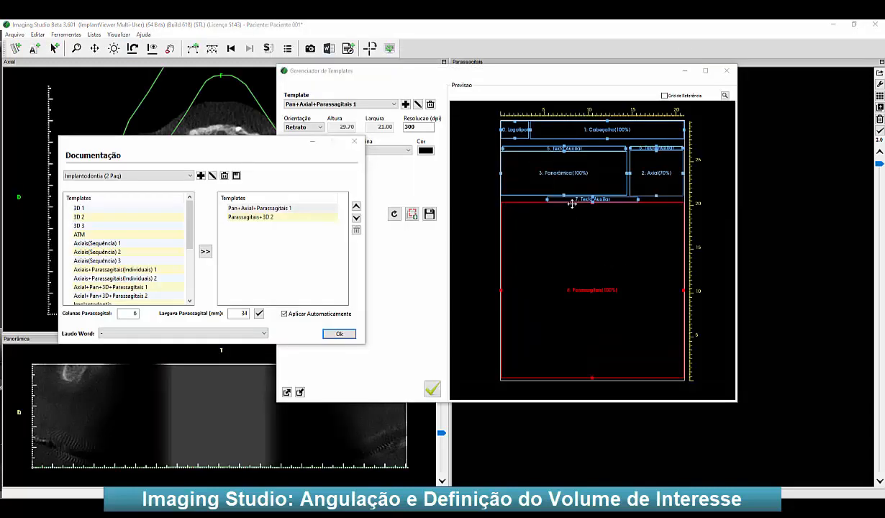
- Check the size settings of the Panorâmica frame in the Pan+Axial+Parassagitais 1 template
click(522, 154)
right_click(542, 167)
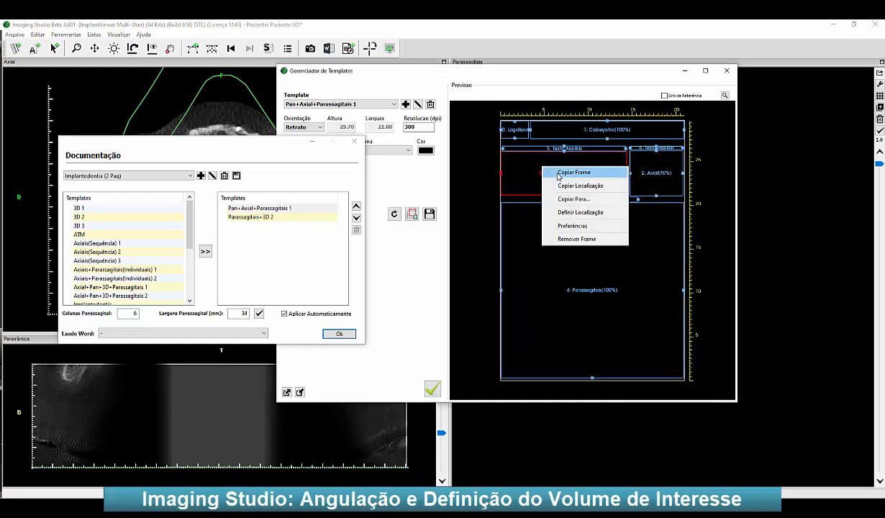
click(572, 226)
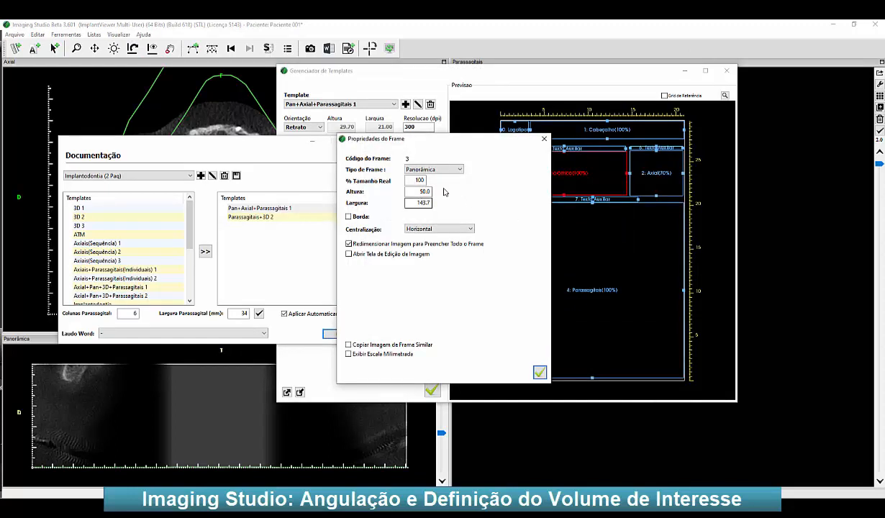
click(544, 139)
- Check the height and width settings of the Parassagitais frame in the Pan+Axial+Parassagitais 1 template
right_click(542, 236)
click(568, 296)
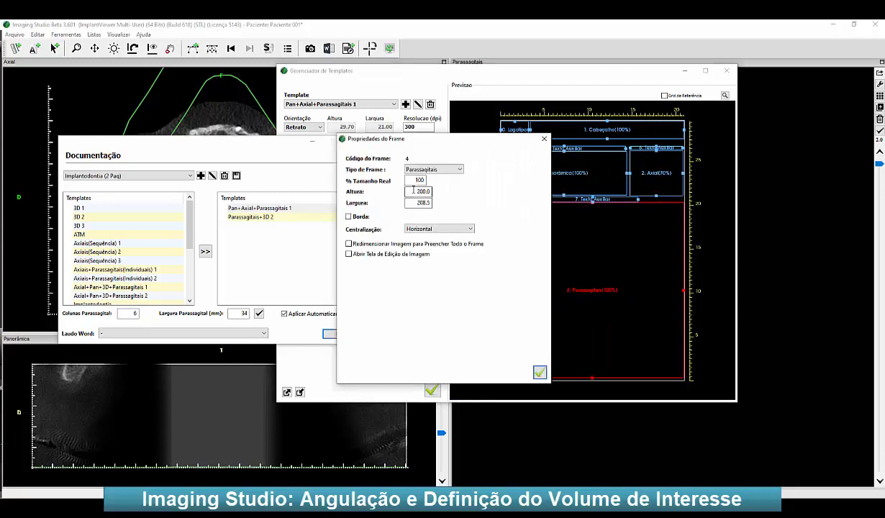
drag(411, 189, 447, 191)
click(544, 138)
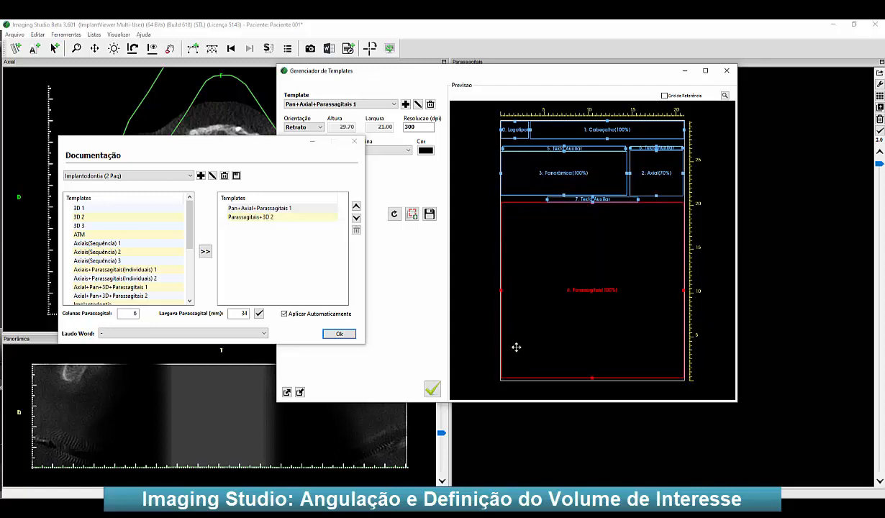
right_click(536, 285)
click(567, 344)
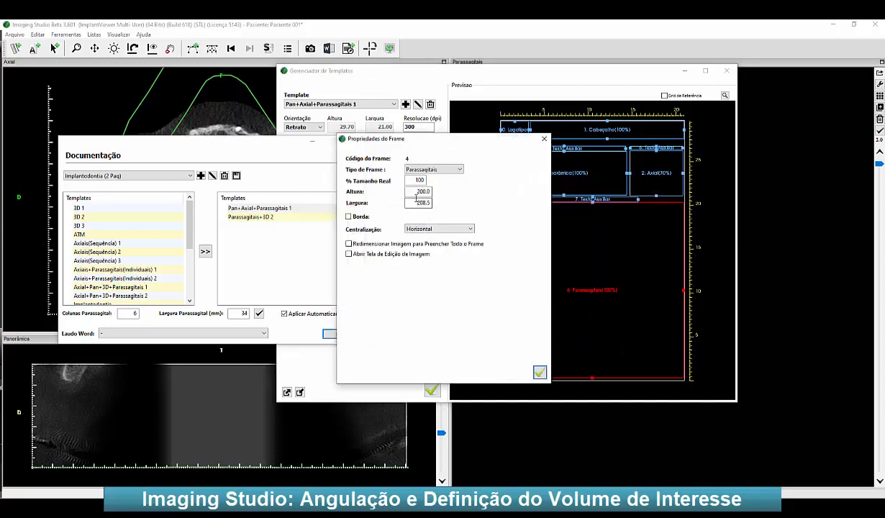
drag(414, 191, 429, 191)
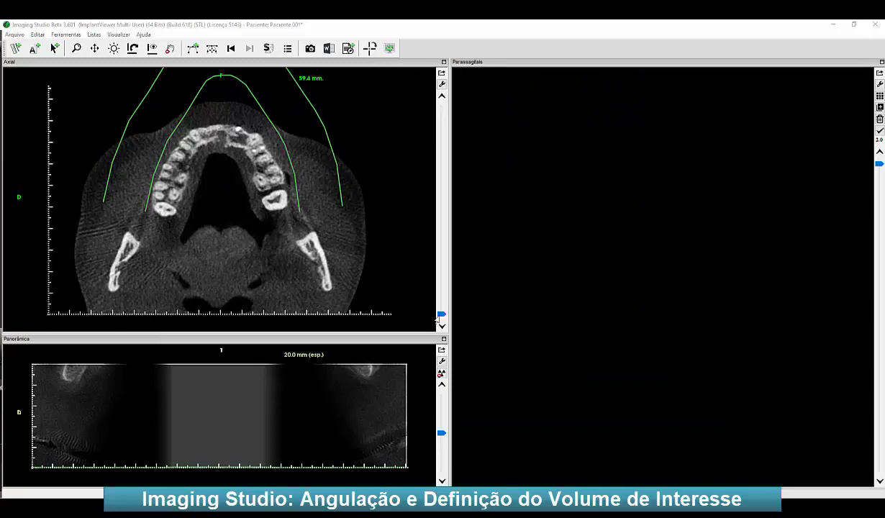
- Switch the workspace to the MPR layout and browse the cropped volume's axial slices through the dental arch
mouse_move(441, 315)
mouse_down()
mouse_move(441, 158)
mouse_move(441, 250)
mouse_up()
drag(454, 295, 452, 105)
click(389, 48)
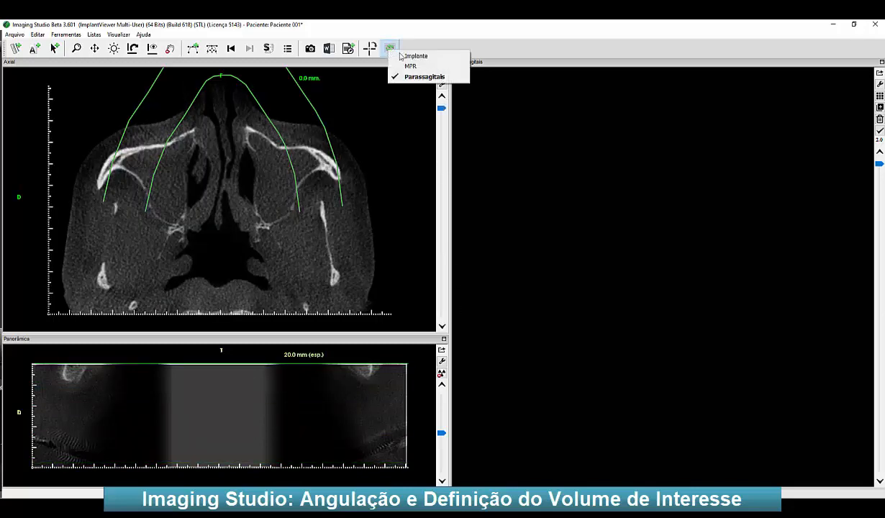
click(456, 67)
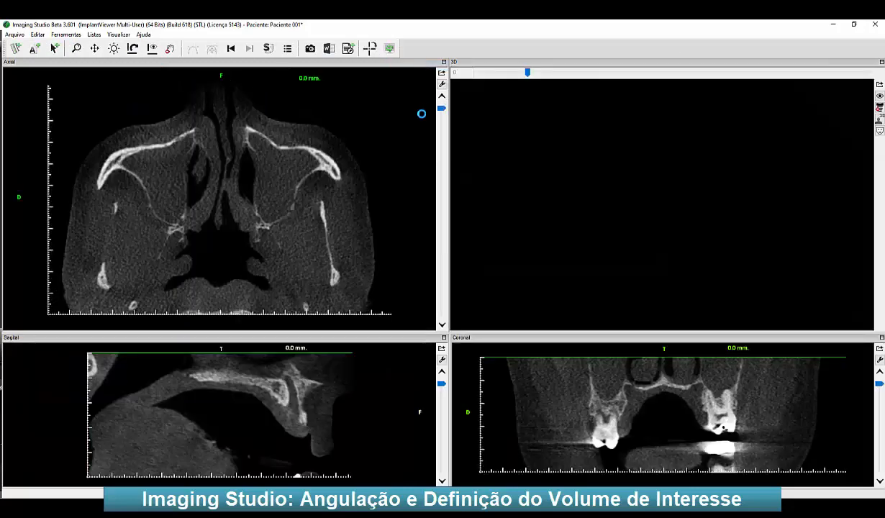
drag(433, 113, 439, 257)
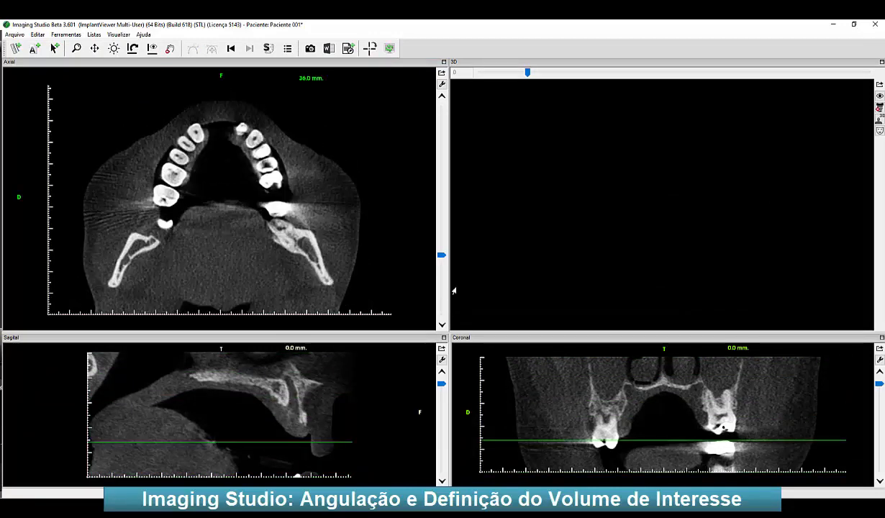
- Display the volume rendering in the 3D view and tilt the model to inspect the cropped maxilla
click(879, 119)
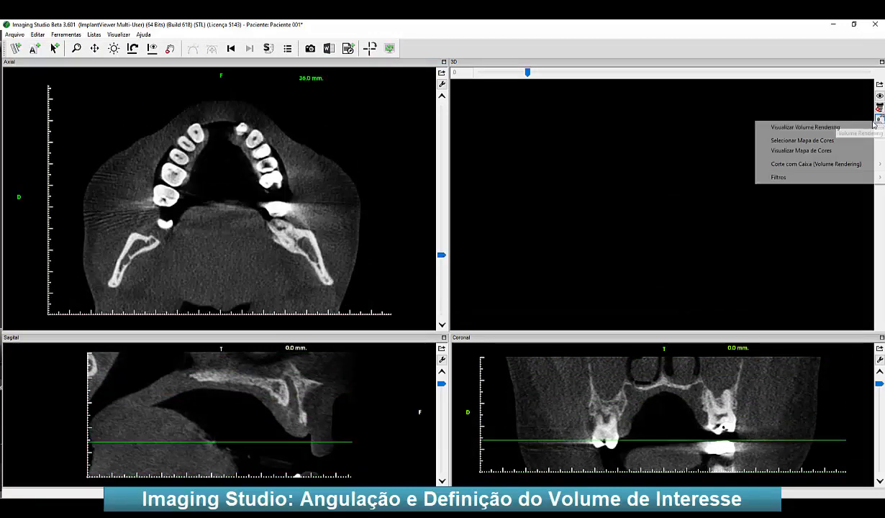
click(812, 128)
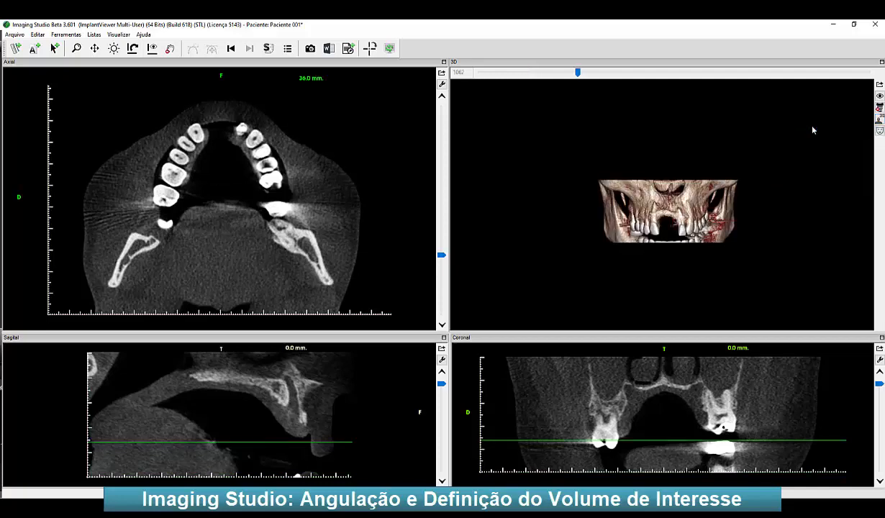
mouse_move(767, 173)
mouse_down()
mouse_move(754, 213)
mouse_move(711, 207)
mouse_up()
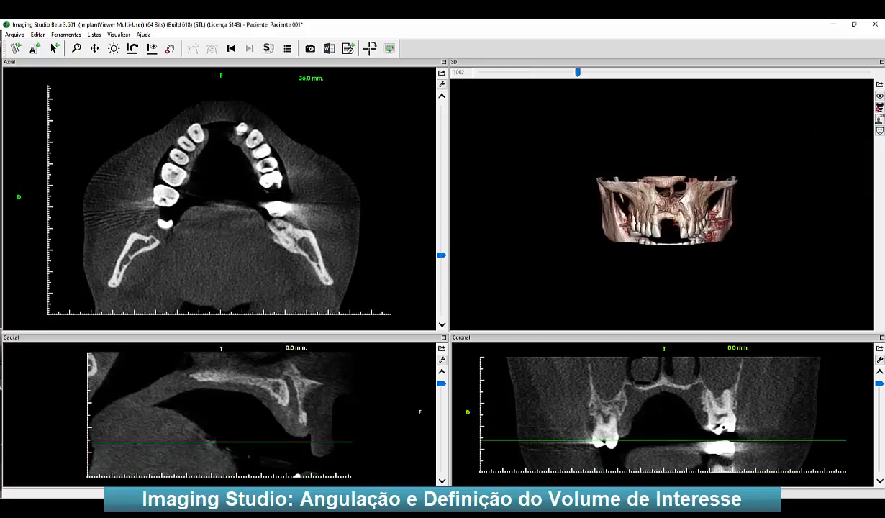
- Return to the Parassagitais layout and set the axial view to the upper-teeth slice at about 32 mm
click(389, 48)
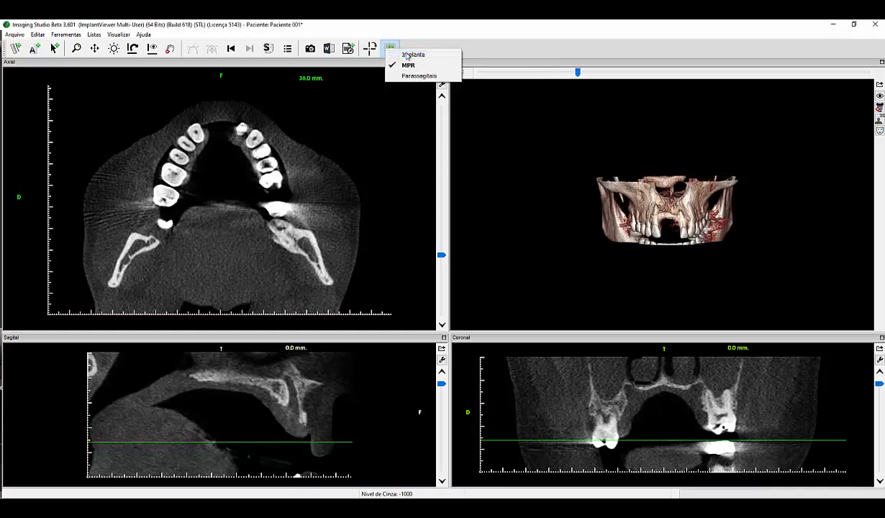
click(430, 76)
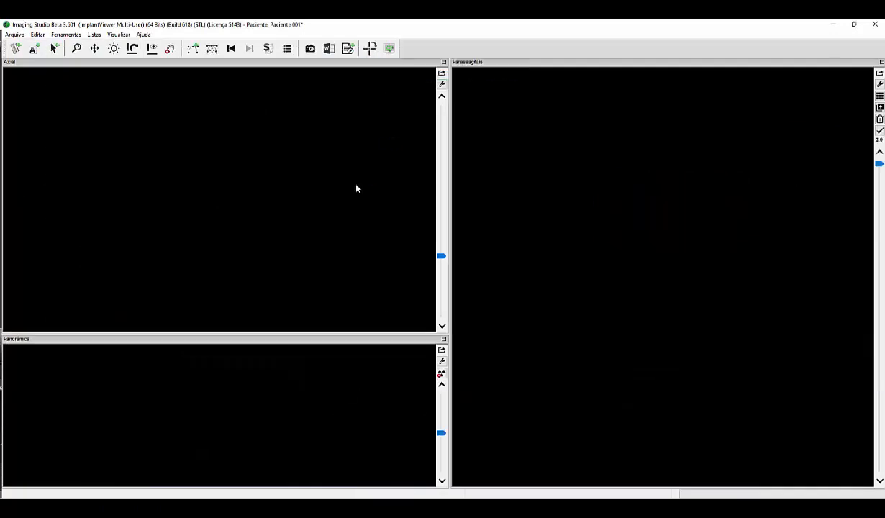
drag(443, 257, 464, 243)
- Trace a new panoramic curve along the upper dental arch with eight points on the axial slice, from one molar region to the other
click(193, 49)
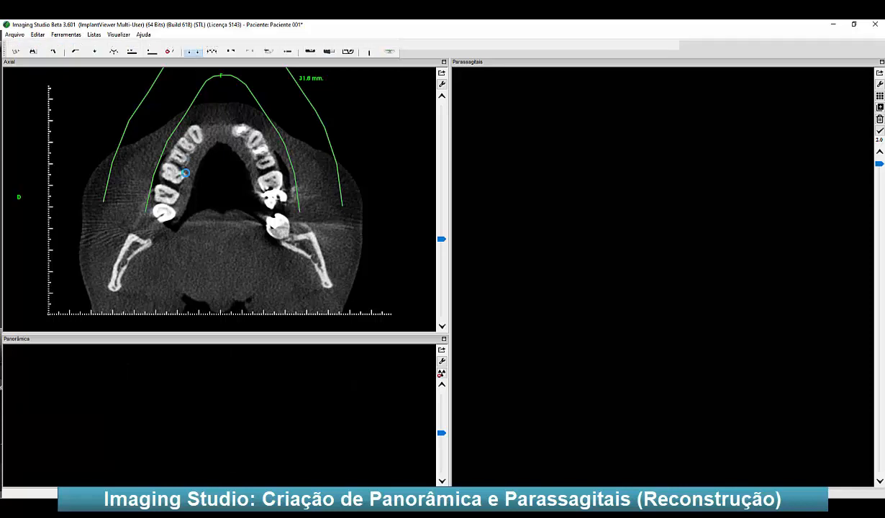
click(158, 230)
click(168, 186)
click(189, 141)
click(212, 127)
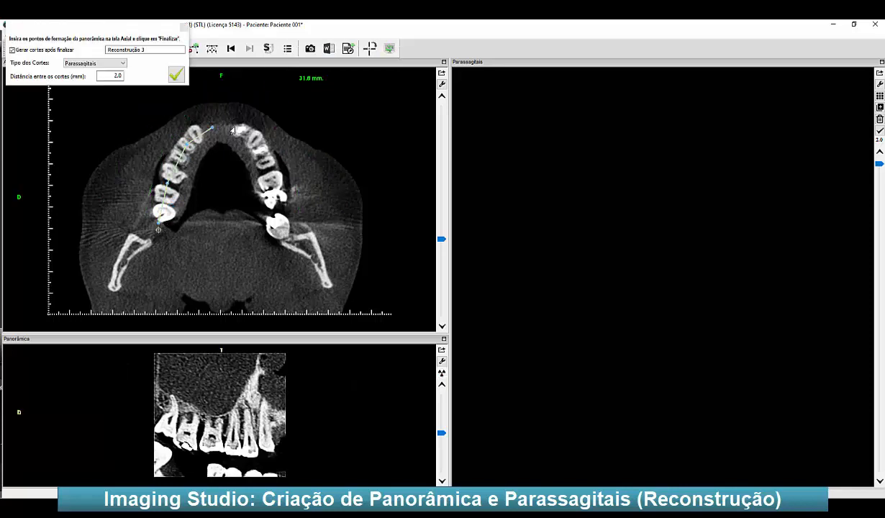
click(239, 129)
click(264, 153)
click(275, 193)
click(280, 243)
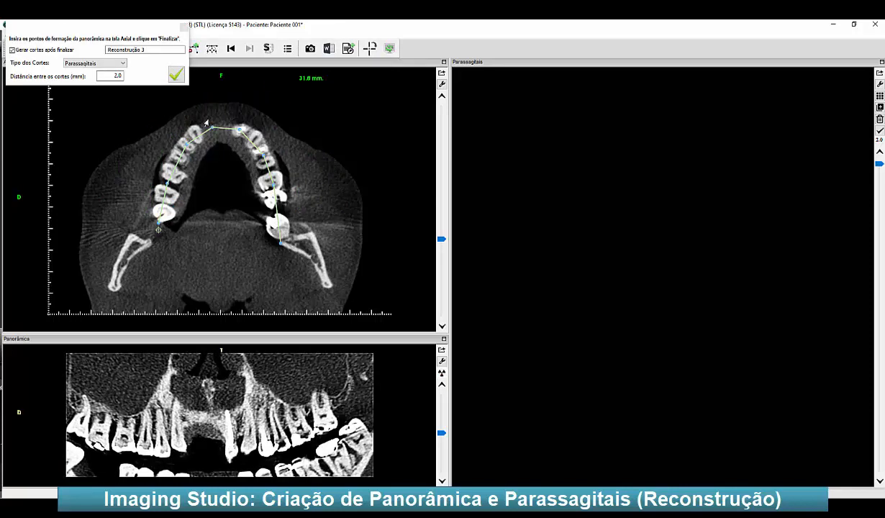
- Name the reconstruction "Maxila", generate its Parassagitais cuts with 2.0 mm spacing and choose it in the list of reconstructions
click(174, 78)
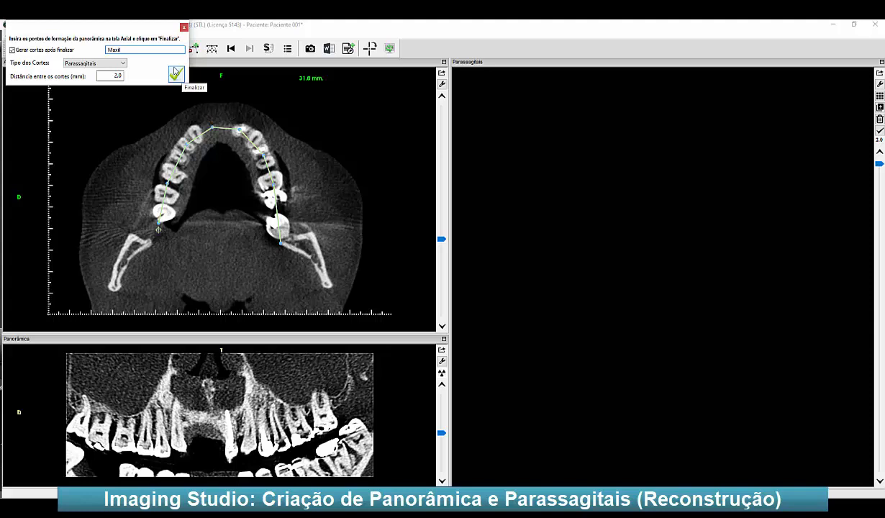
text(a)
click(176, 74)
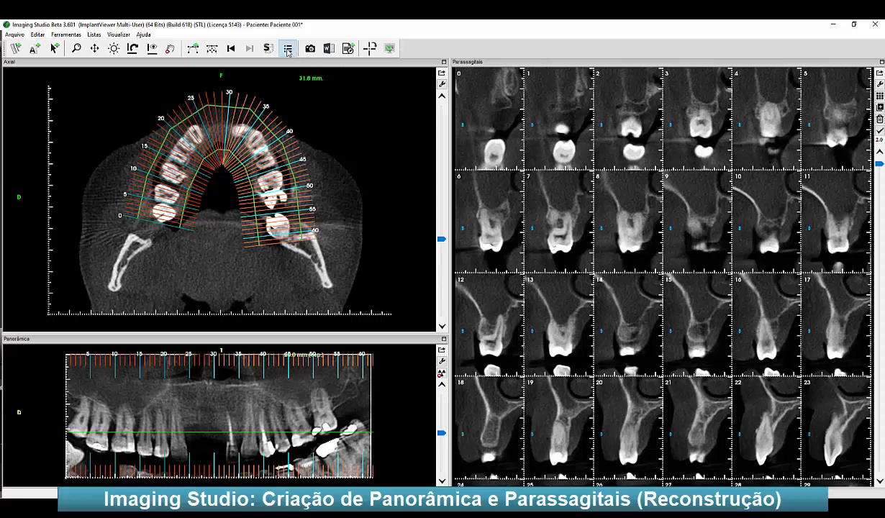
click(287, 48)
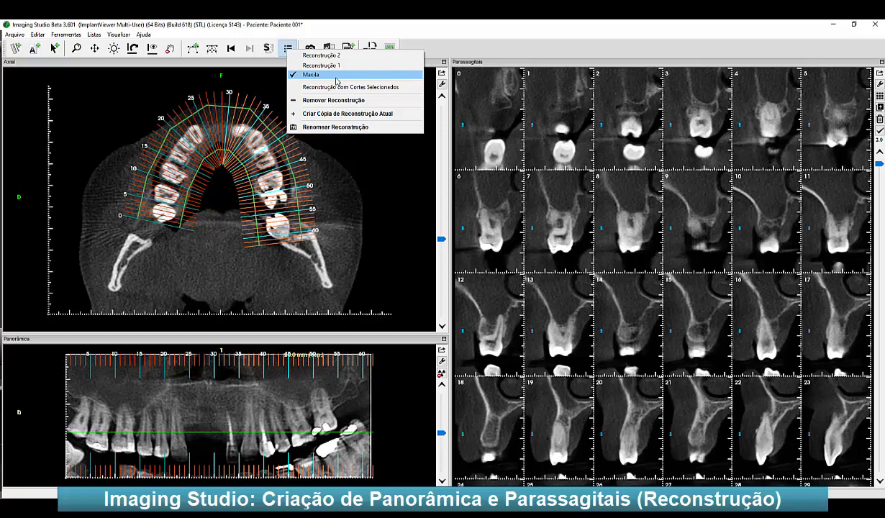
click(336, 75)
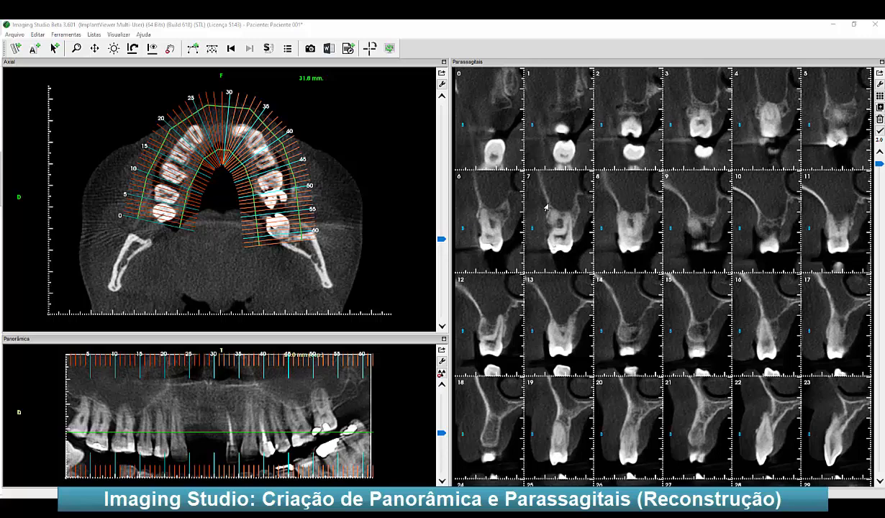
- Define a selection interval covering parasagittal cuts 20 to 35
right_click(538, 210)
right_click(533, 162)
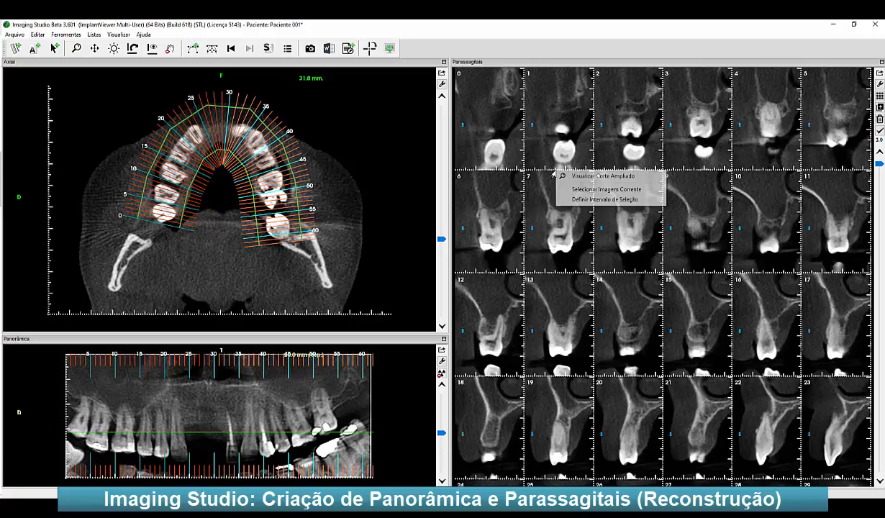
click(623, 201)
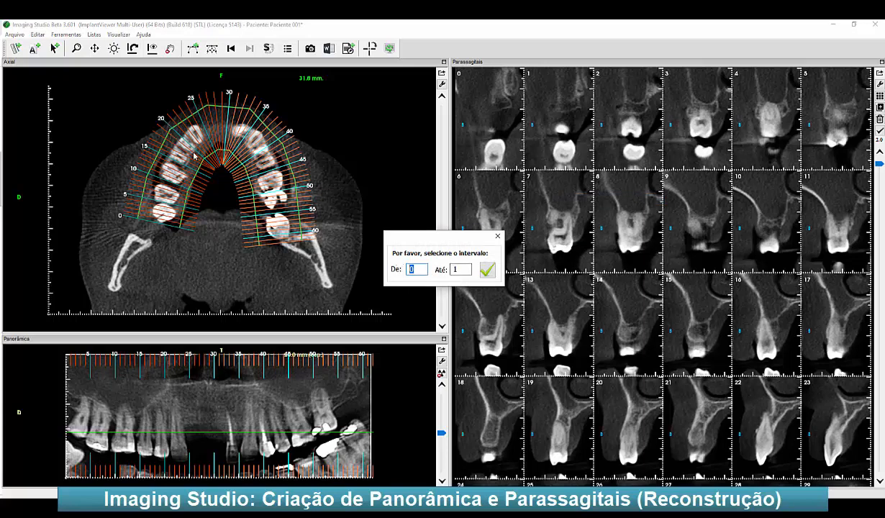
text(20)
key(Tab)
text(25)
click(487, 269)
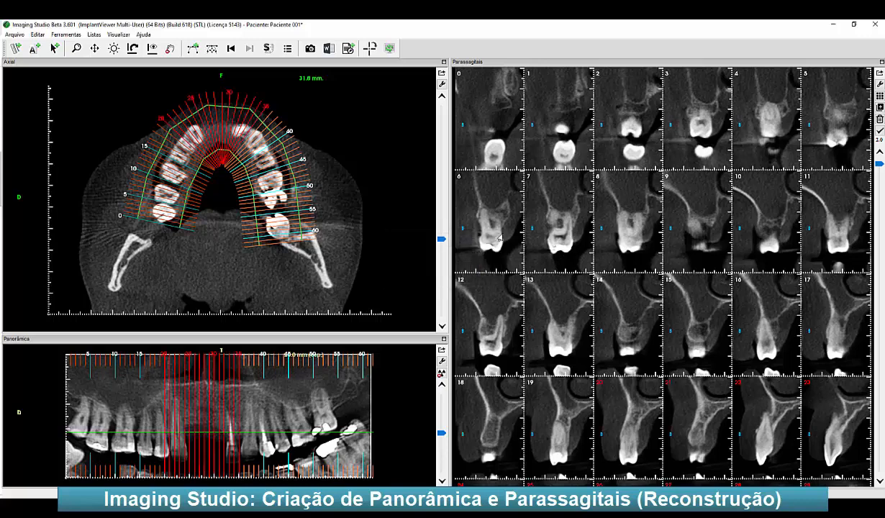
- Keep only the selected parasagittal cuts and discard all the others
right_click(514, 215)
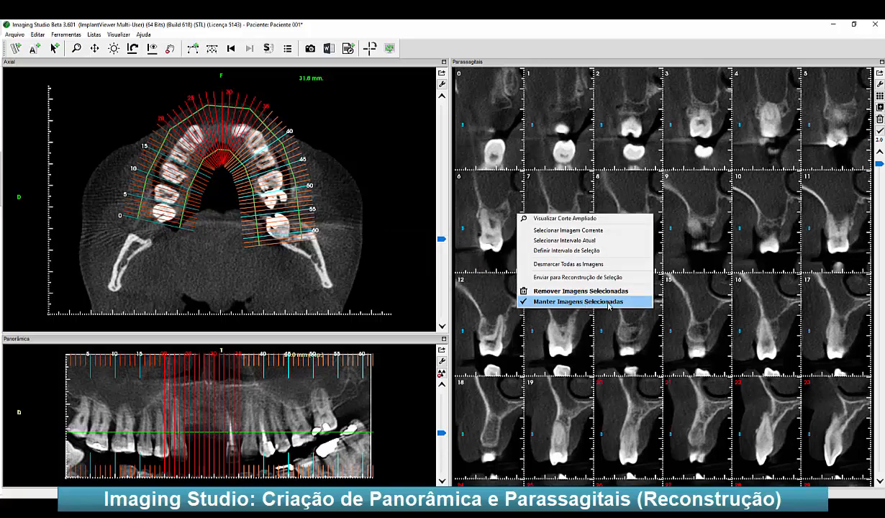
right_click(610, 197)
click(647, 283)
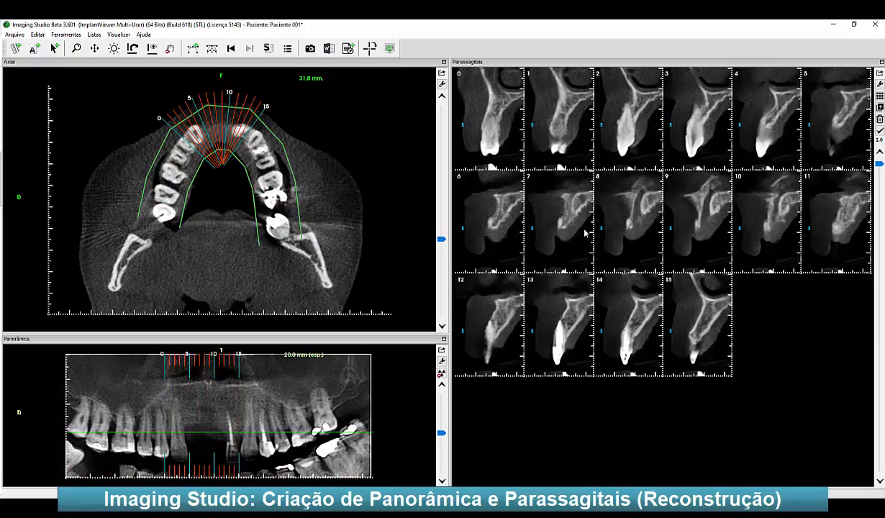
right_click(840, 133)
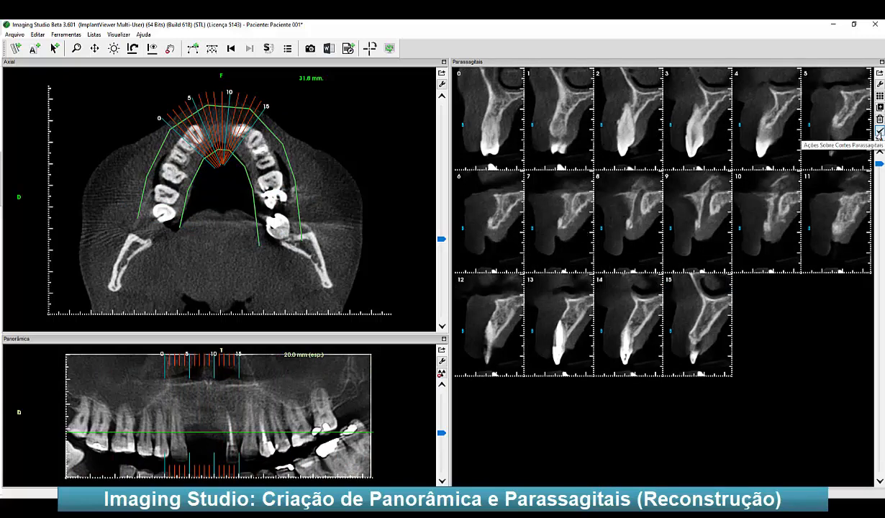
click(840, 136)
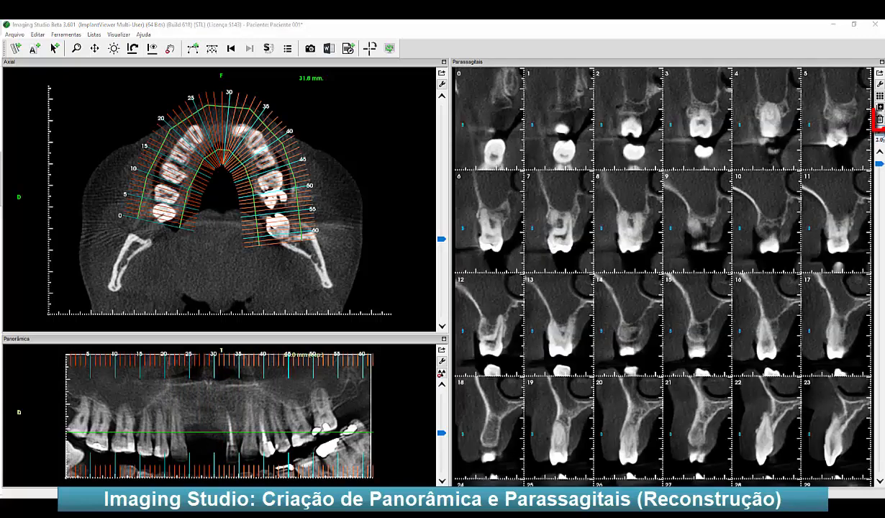
- Remove the parasagittal cuts over both posterior sides of the arch in the axial view, leaving only the anterior ones
click(878, 120)
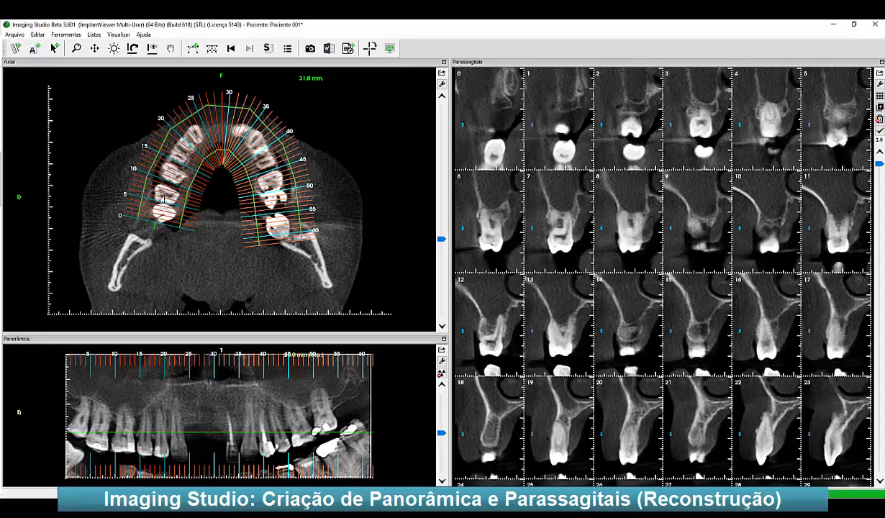
drag(188, 139, 188, 134)
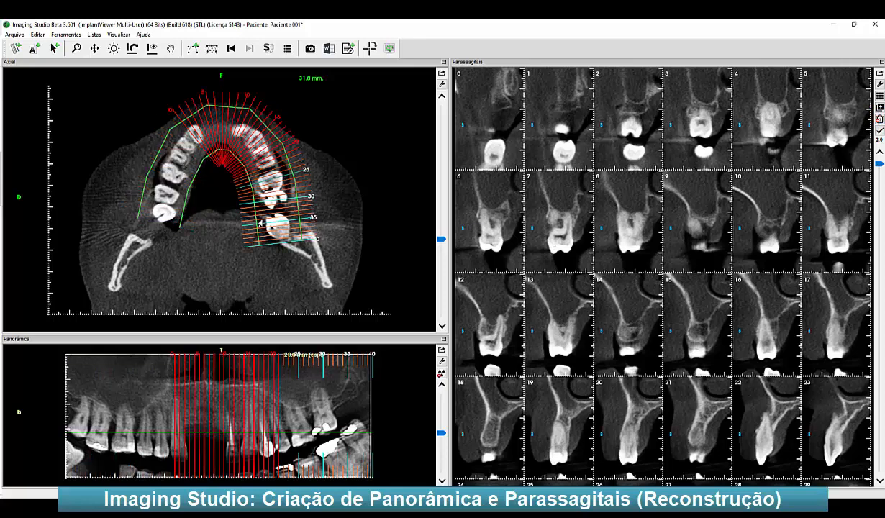
drag(256, 135, 312, 268)
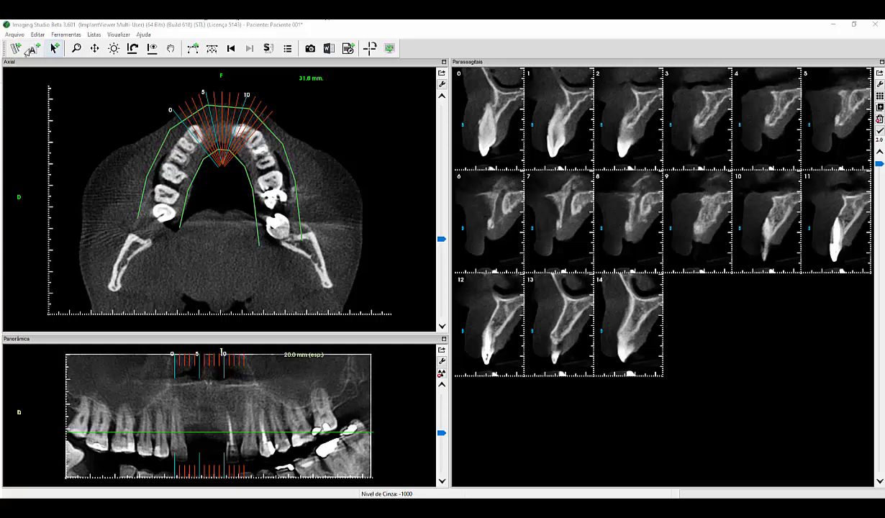
- Create the text annotation "Reg 11" with mouse placement (Criar com o mouse) enabled and place it above the bone on cut 4
click(54, 47)
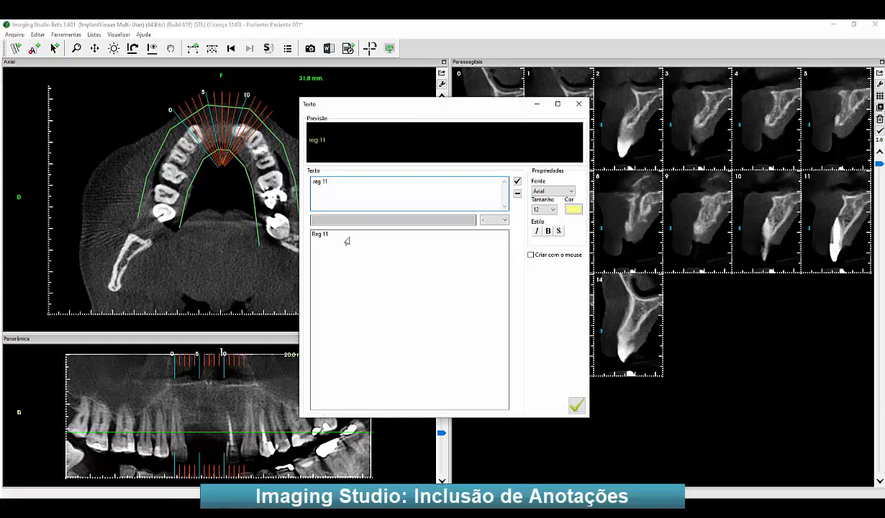
click(341, 235)
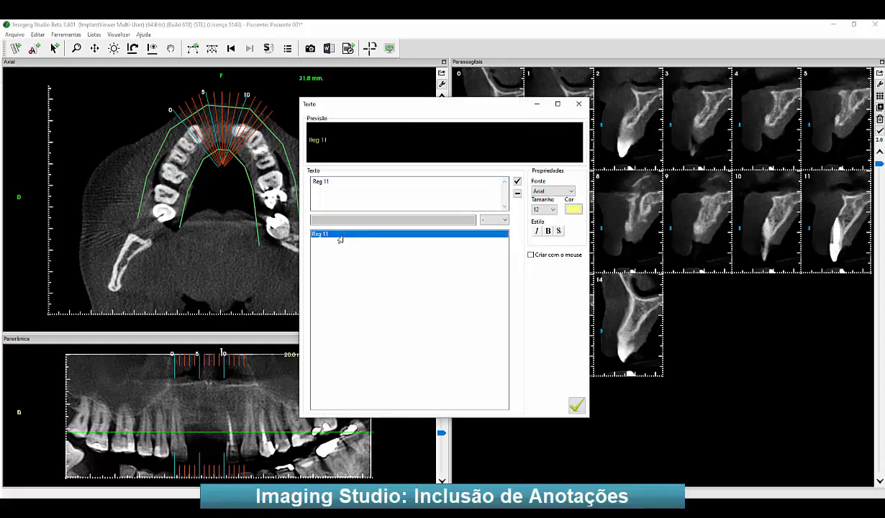
click(531, 255)
- Change the annotation text to "Reg 21" and place it above the bone on cut 9
double_click(334, 184)
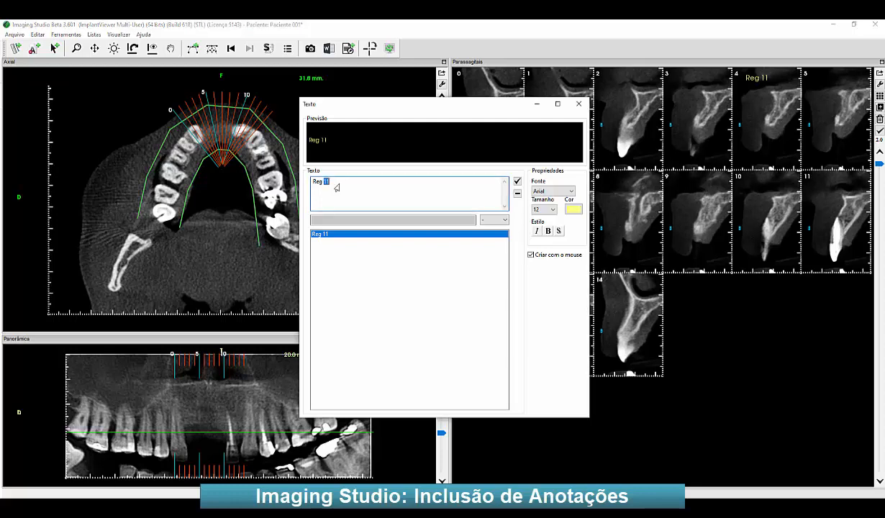
text(21)
click(338, 233)
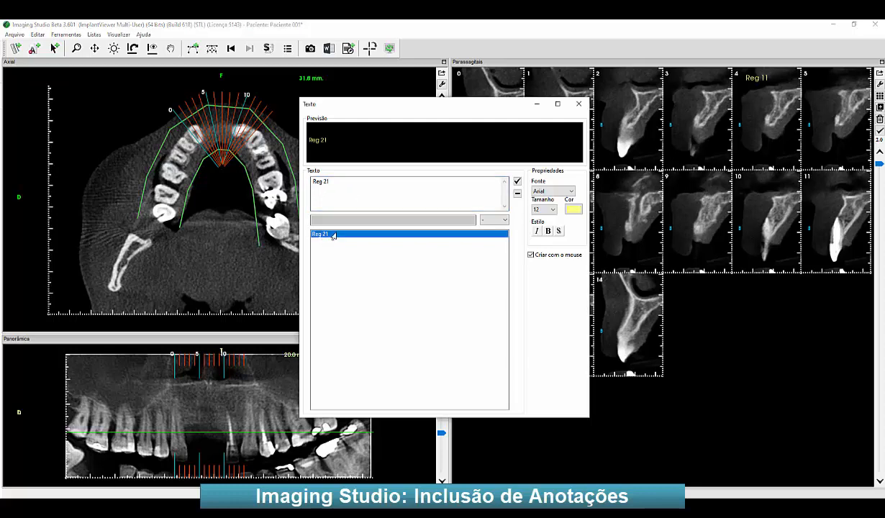
click(684, 187)
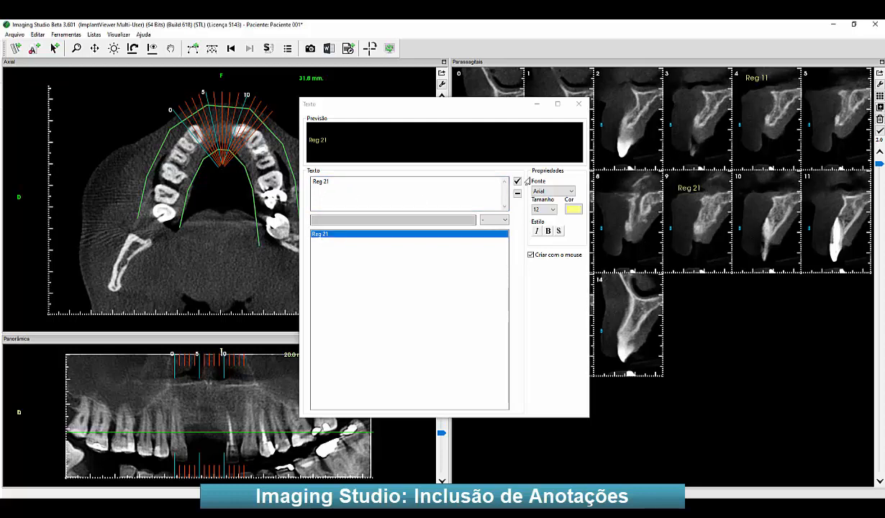
- Clear the annotation text, choose the predefined phrase "Dente Semi-Irrompido" and close the text window without placing it
drag(464, 103, 277, 124)
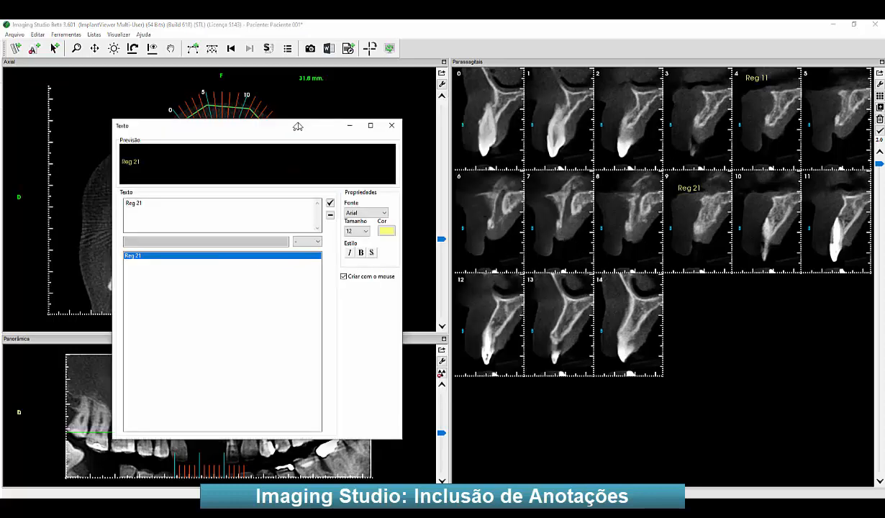
click(174, 205)
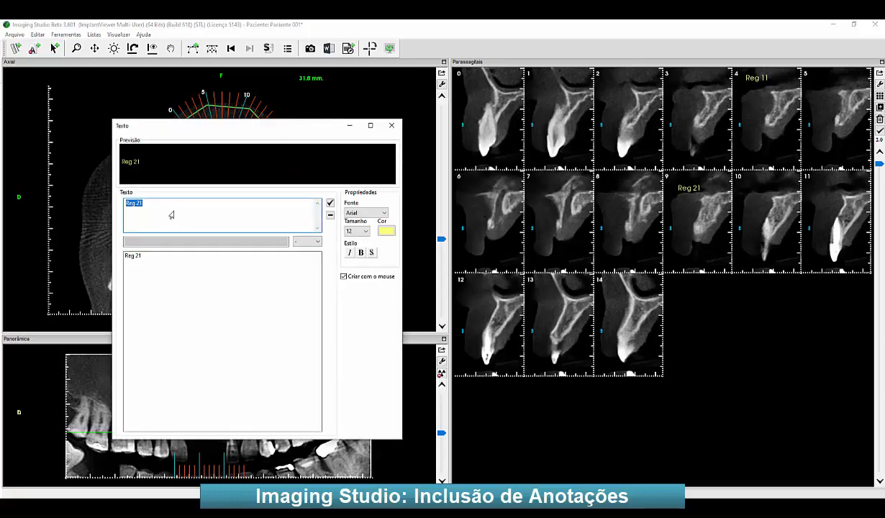
drag(178, 214, 101, 208)
key(Delete)
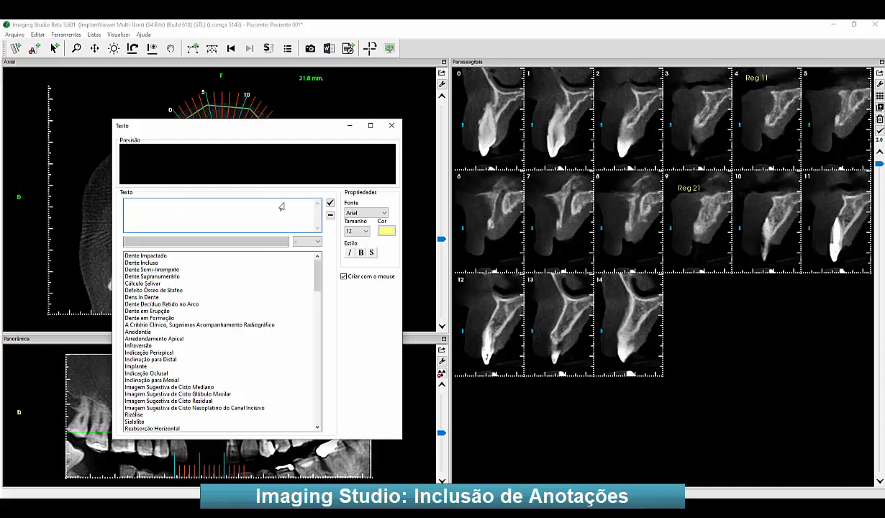
click(297, 269)
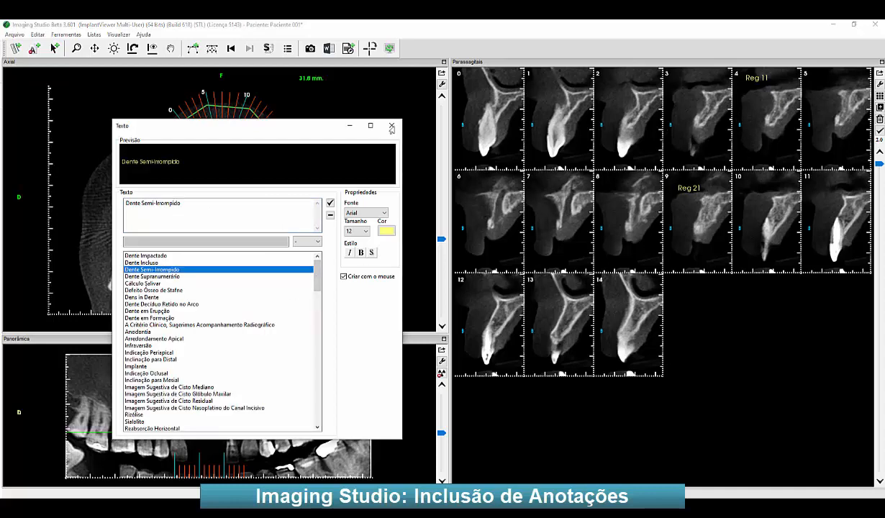
click(391, 126)
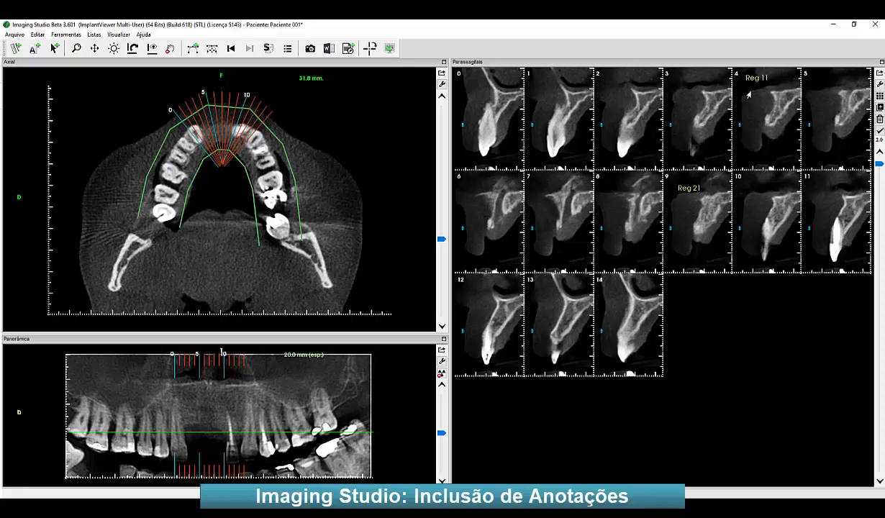
- Draw a diagonal measurement line beside the bone on cut 9 and delete it
right_click(682, 207)
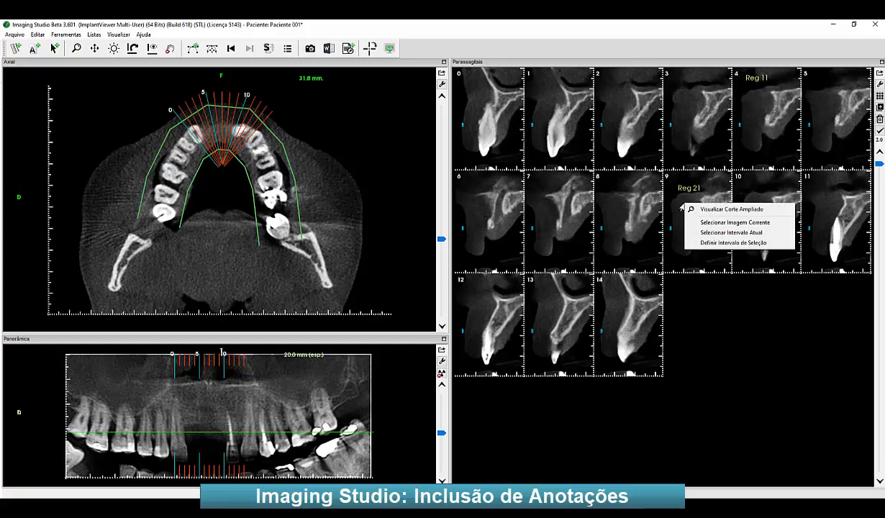
click(559, 22)
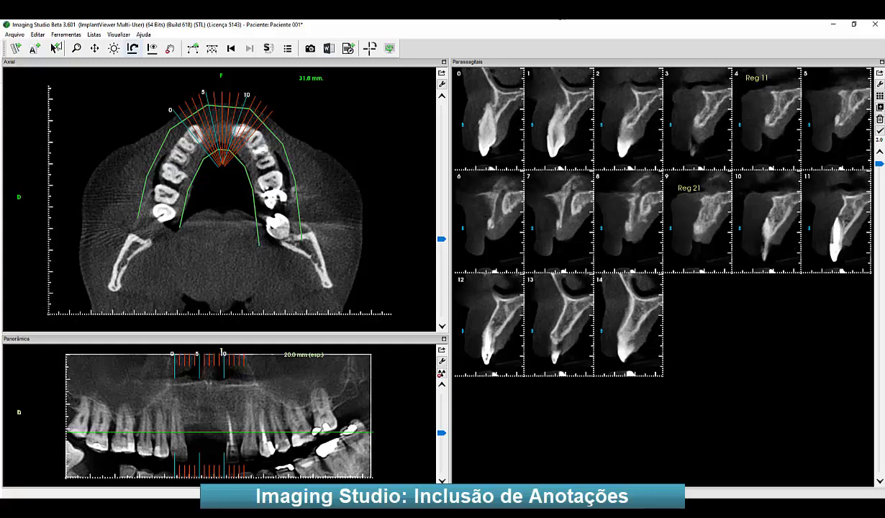
click(15, 49)
drag(697, 207, 683, 230)
click(170, 49)
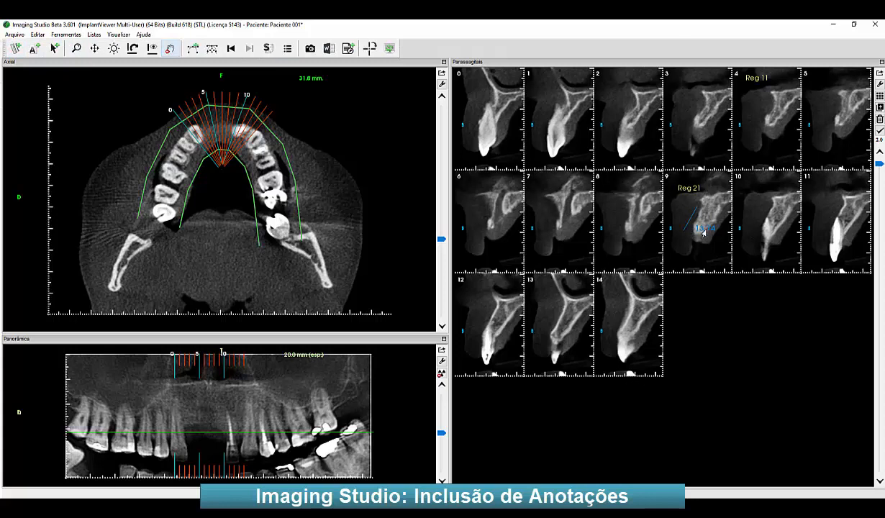
right_click(705, 227)
click(711, 232)
- Enlarge cut 4 (Reg 11), measure the height and thickness of the alveolar bone, and close the enlarged view
right_click(686, 207)
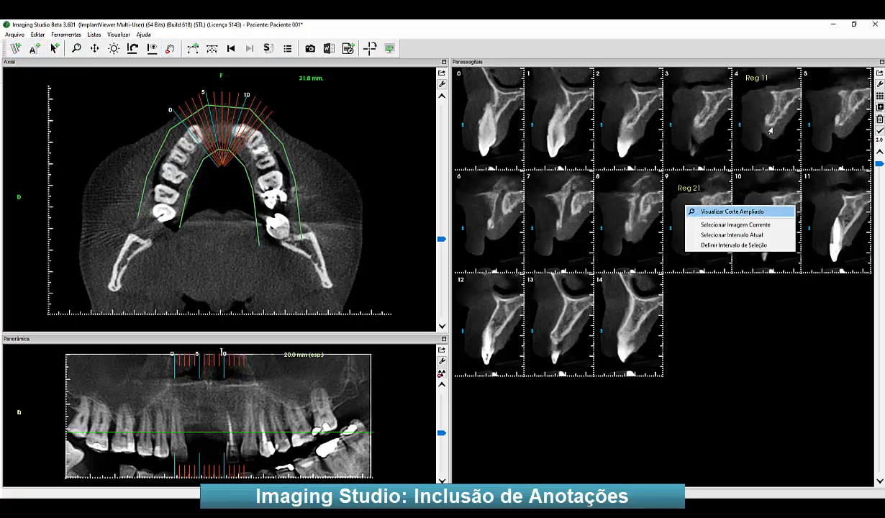
right_click(720, 97)
click(748, 100)
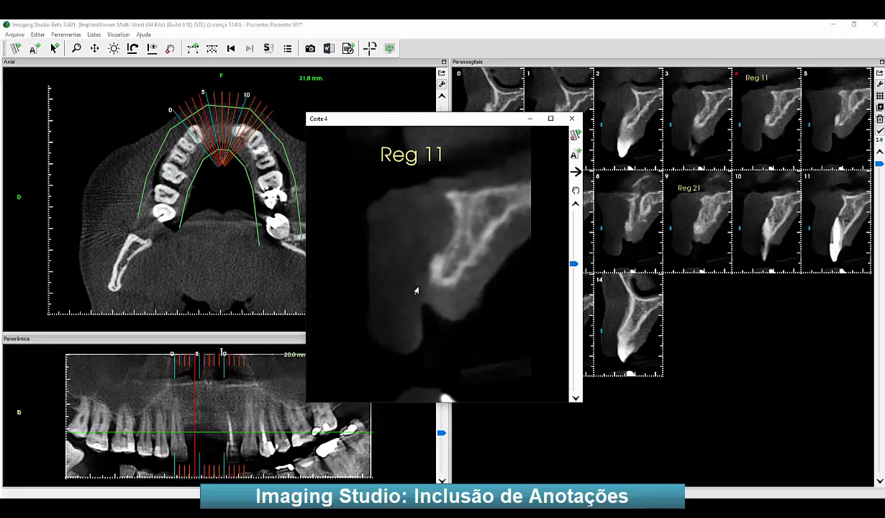
click(446, 251)
click(466, 267)
click(443, 272)
click(489, 198)
click(571, 120)
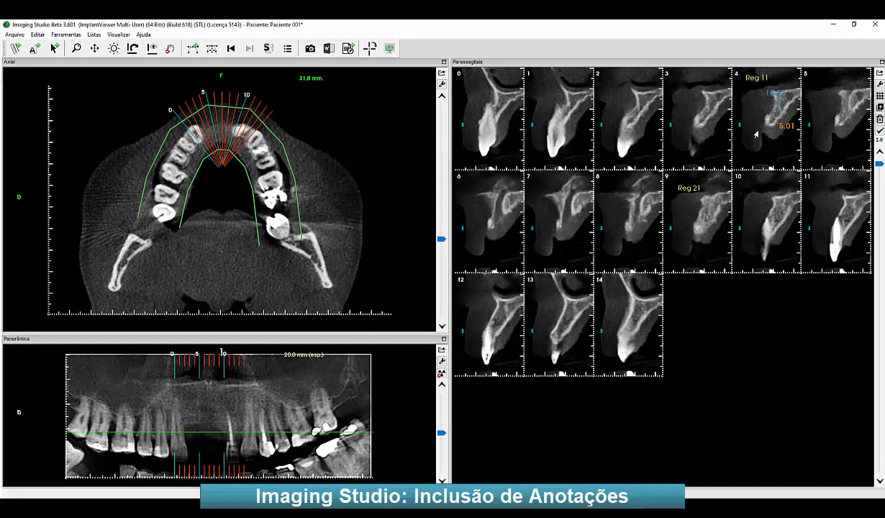
- Enlarge cut 9 (Reg 21), measure the bone's height and thickness, and move the thickness label beside the bone
right_click(686, 218)
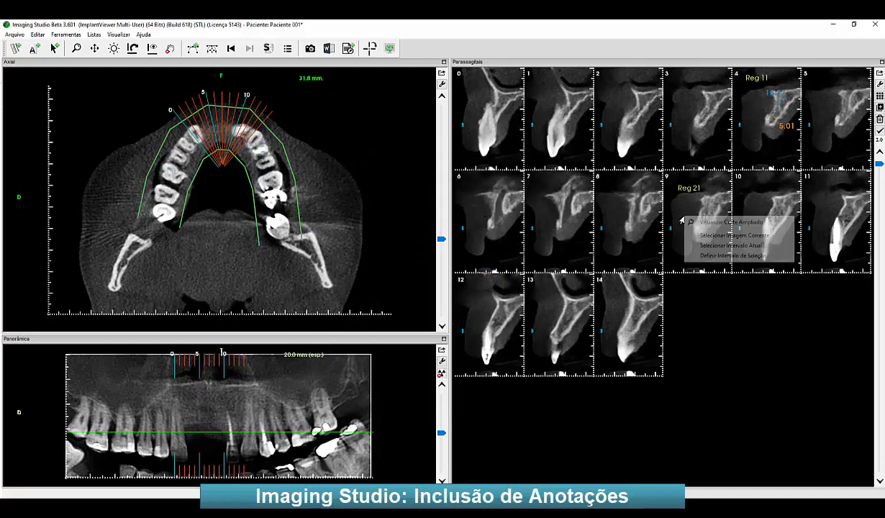
click(701, 225)
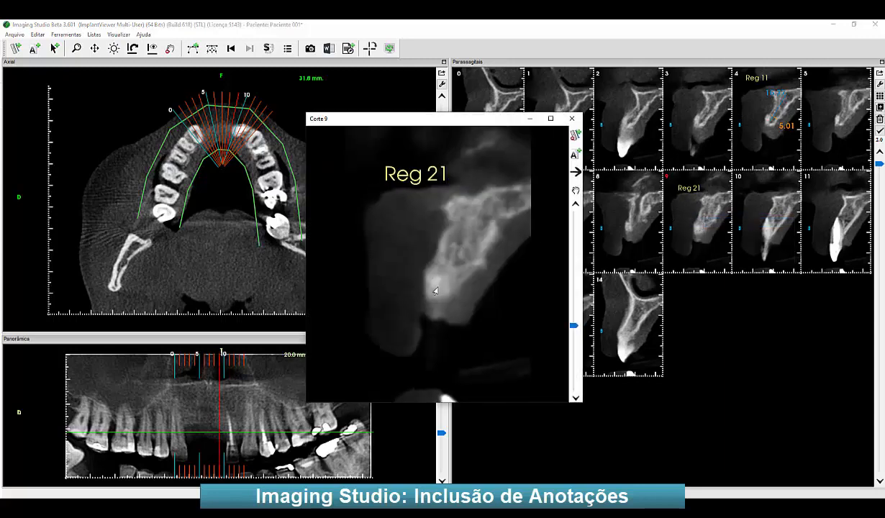
click(488, 293)
click(438, 259)
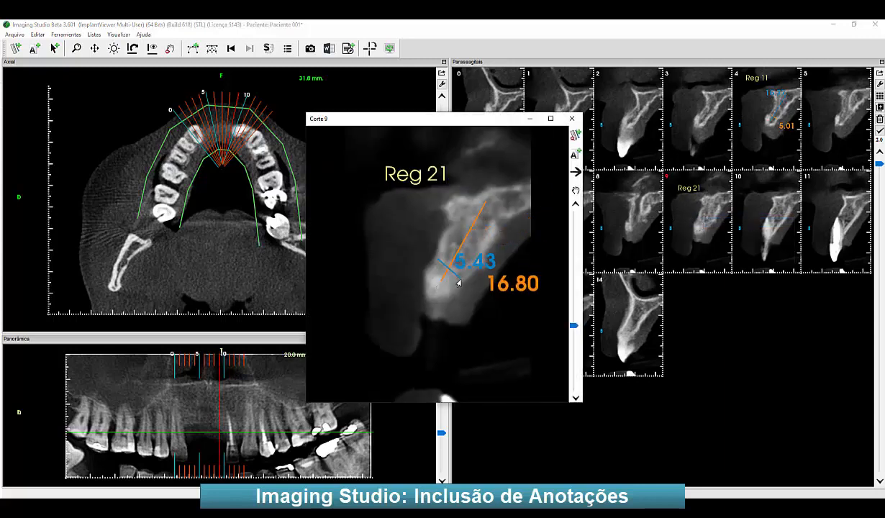
click(459, 278)
click(374, 258)
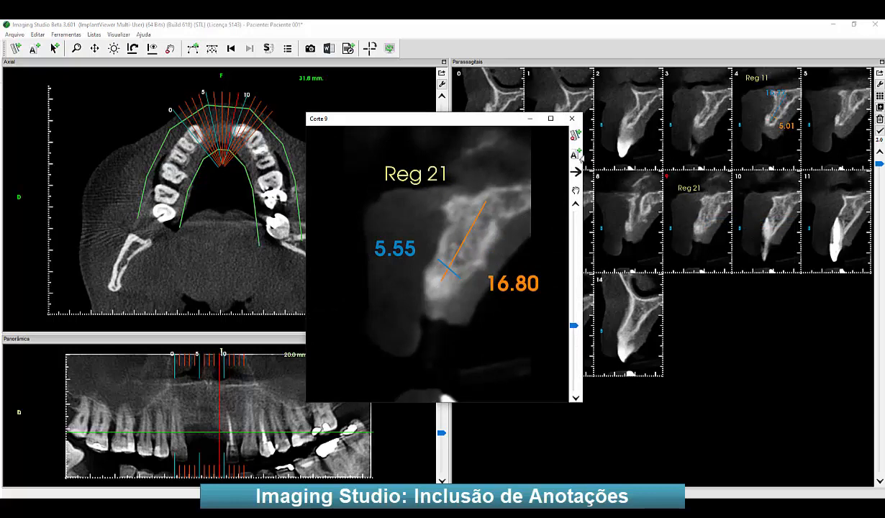
key(Escape)
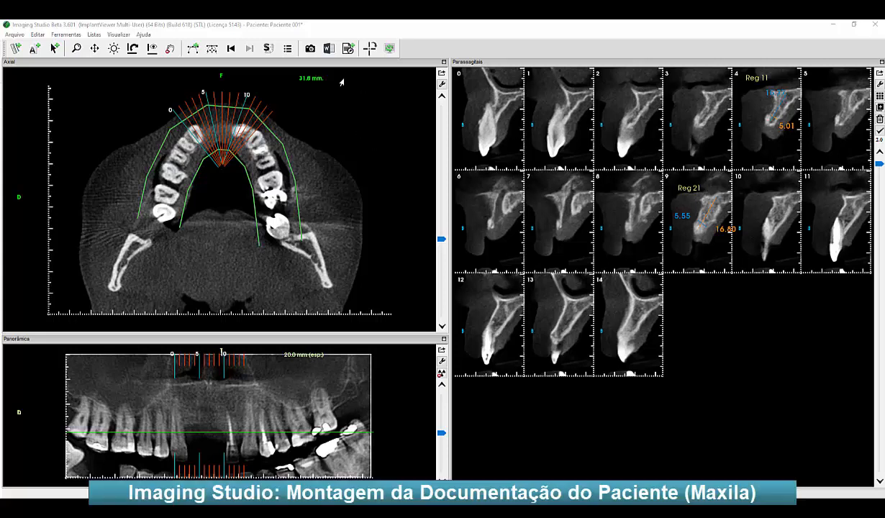
- Generate the patient documentation from the Implantodontia (2 Pag) template, accepting the 3D region of interest, and show its second page
click(341, 49)
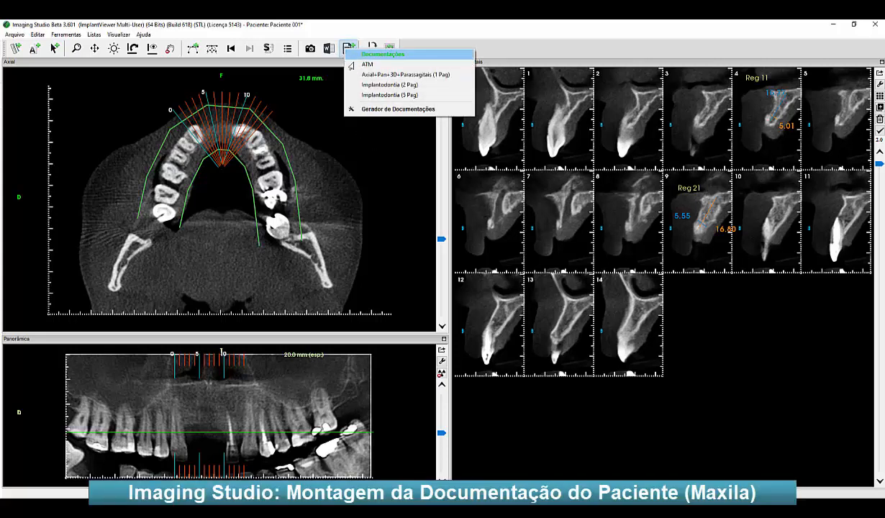
click(407, 85)
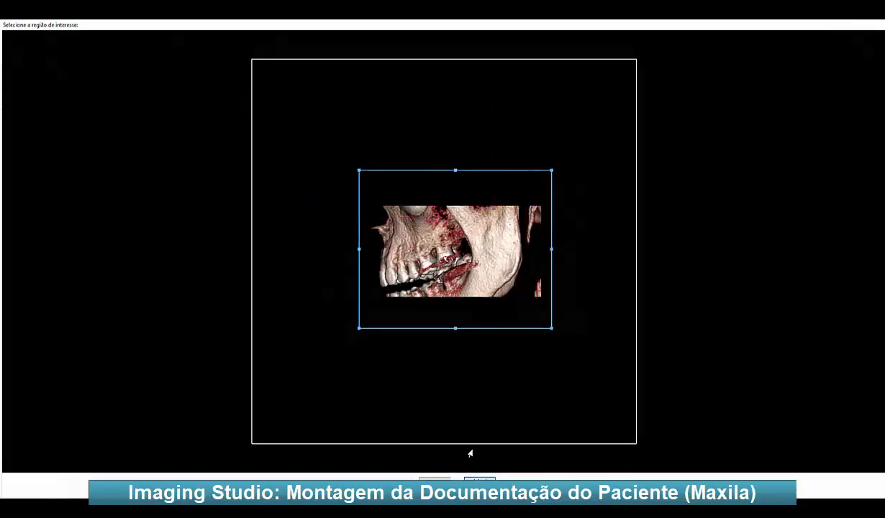
click(480, 479)
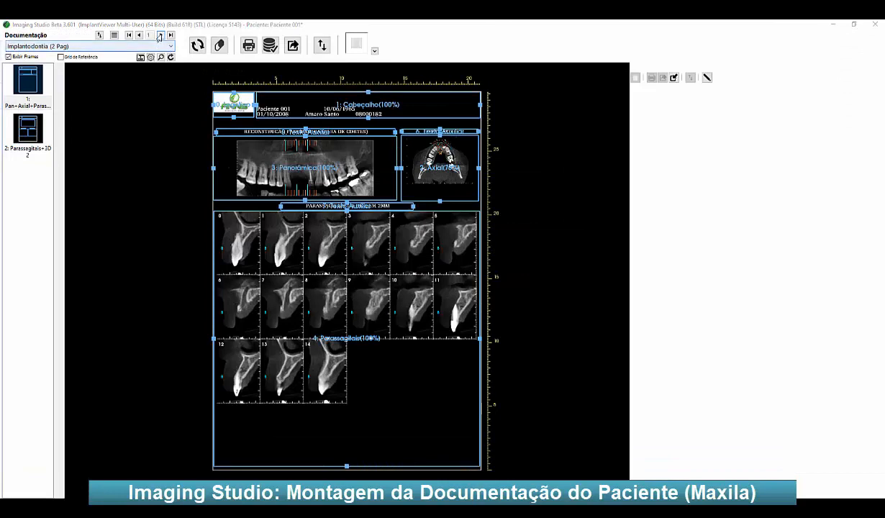
click(159, 35)
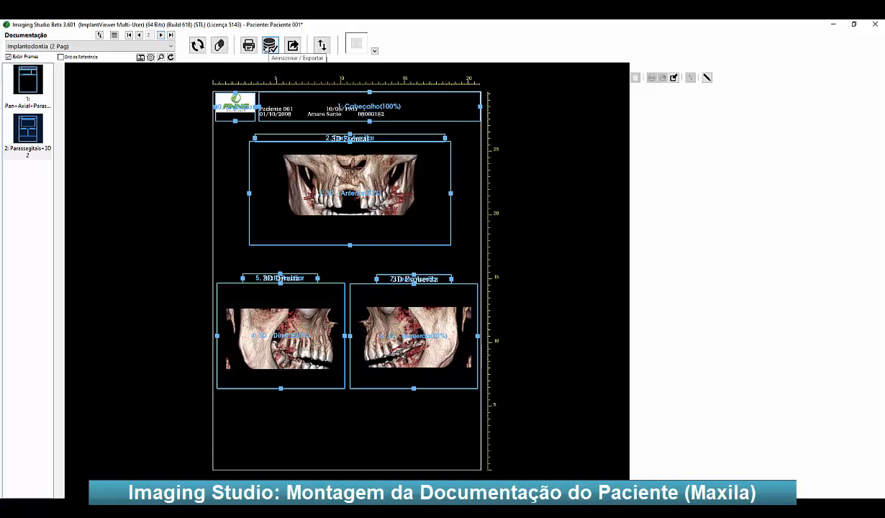
- Store the maxilla documentation pages and minimize the documentation window
click(268, 46)
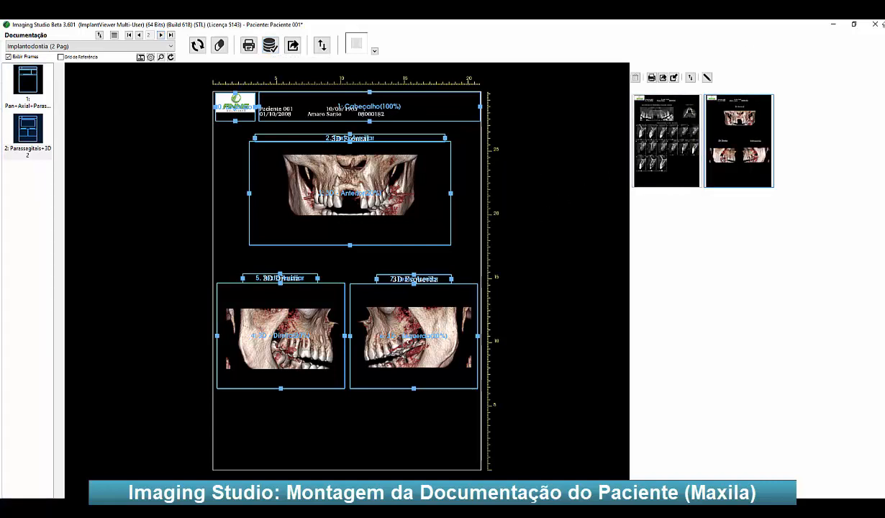
click(835, 24)
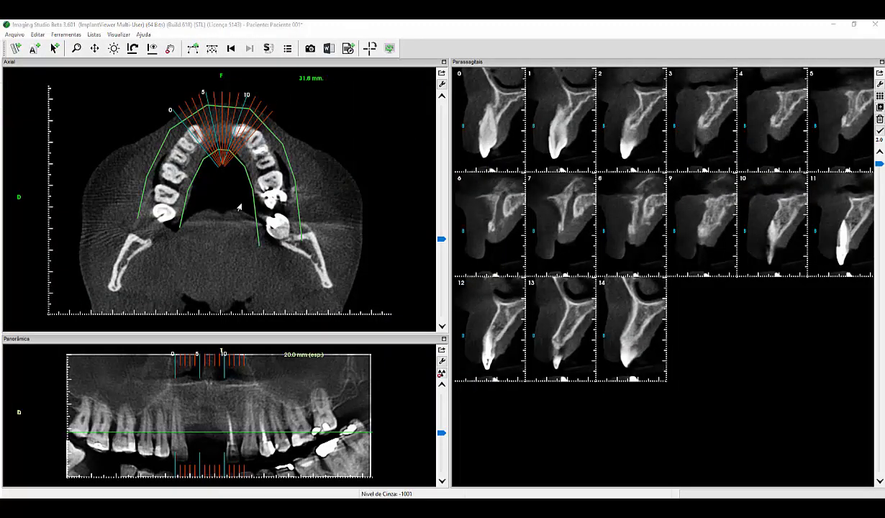
- Reorient the volume for the mandible, setting the region of interest's height to 50 mm around the lower jaw
click(133, 49)
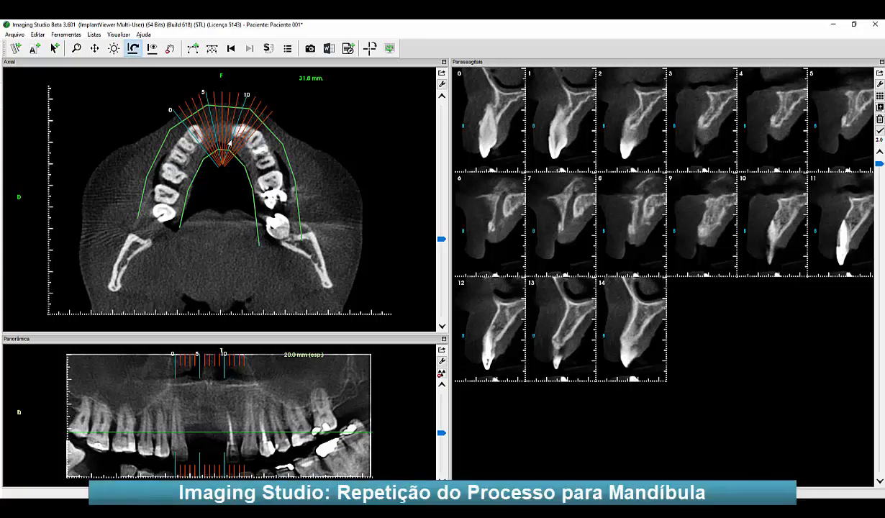
click(230, 144)
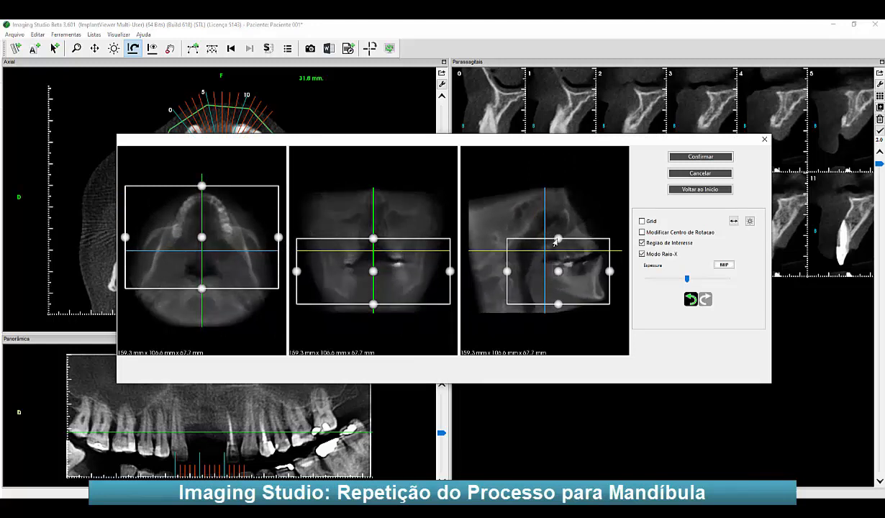
drag(559, 239, 559, 244)
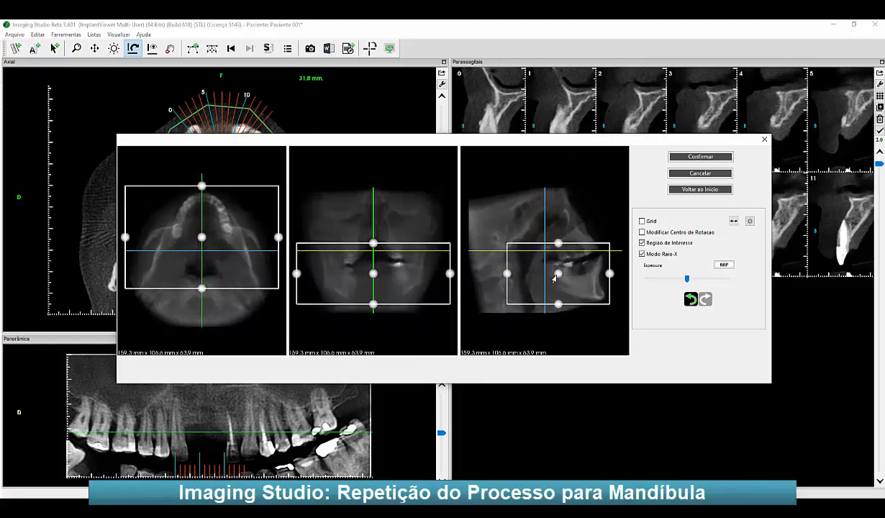
click(733, 221)
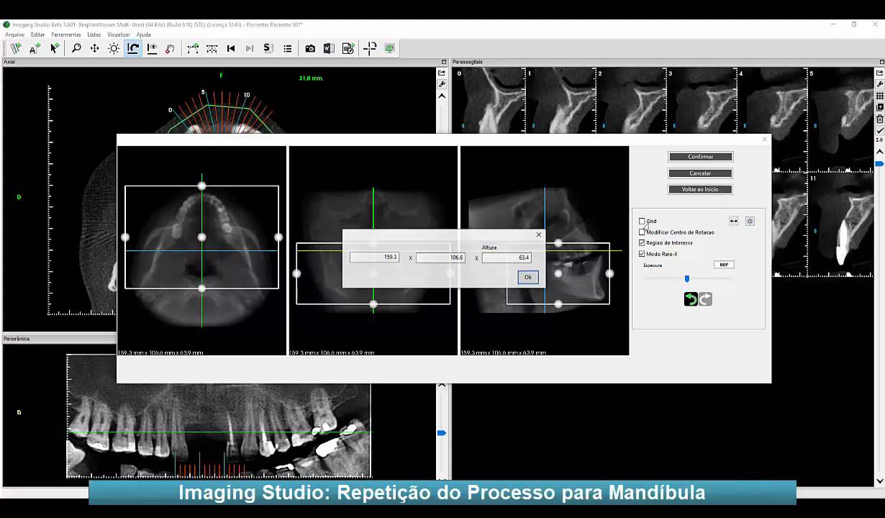
drag(506, 258, 533, 266)
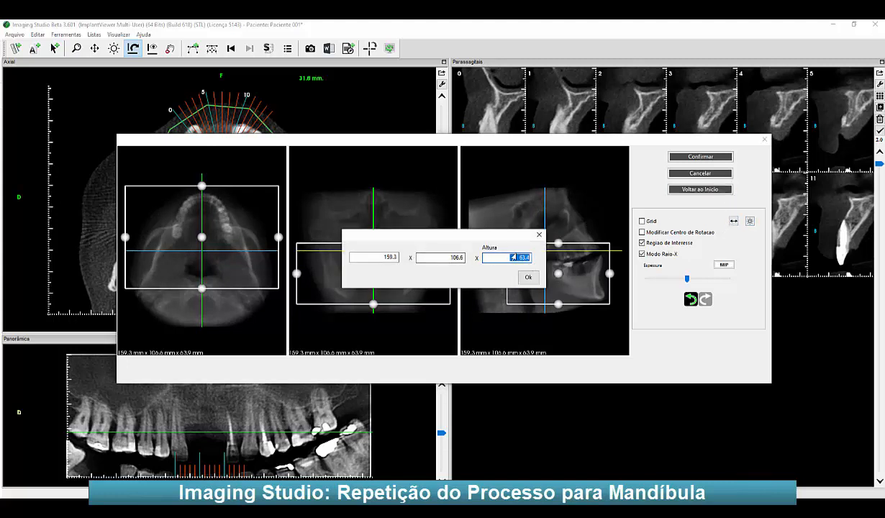
text(10)
click(528, 277)
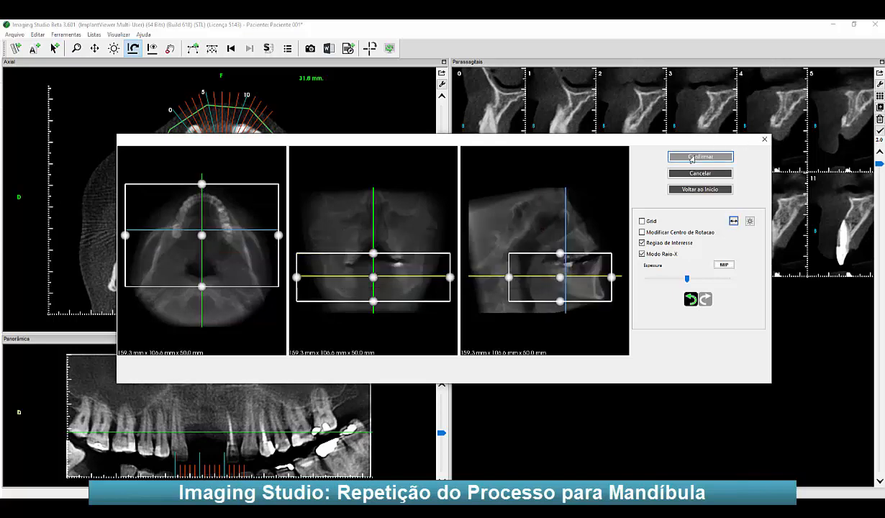
click(691, 157)
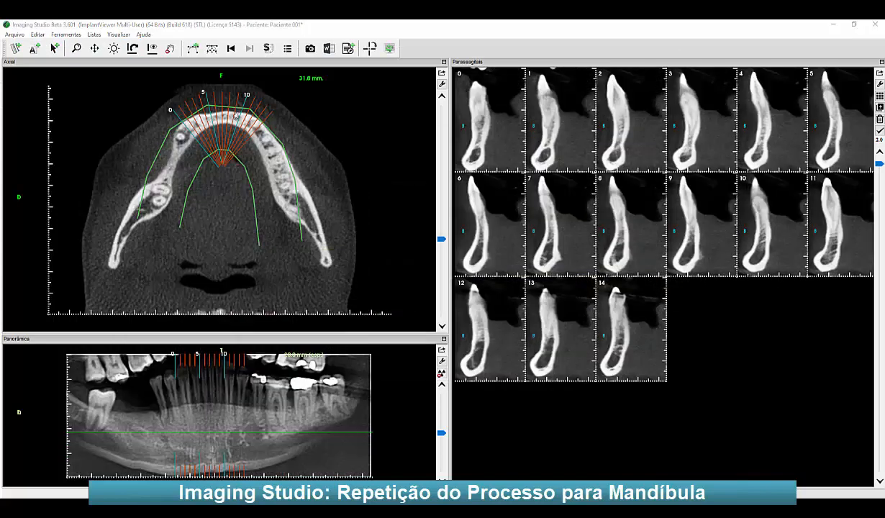
- Trace the mandibular arch on a tooth-root axial slice and generate the Mandibula reconstruction with parasagittal cuts every 2.0 mm
drag(441, 239, 438, 209)
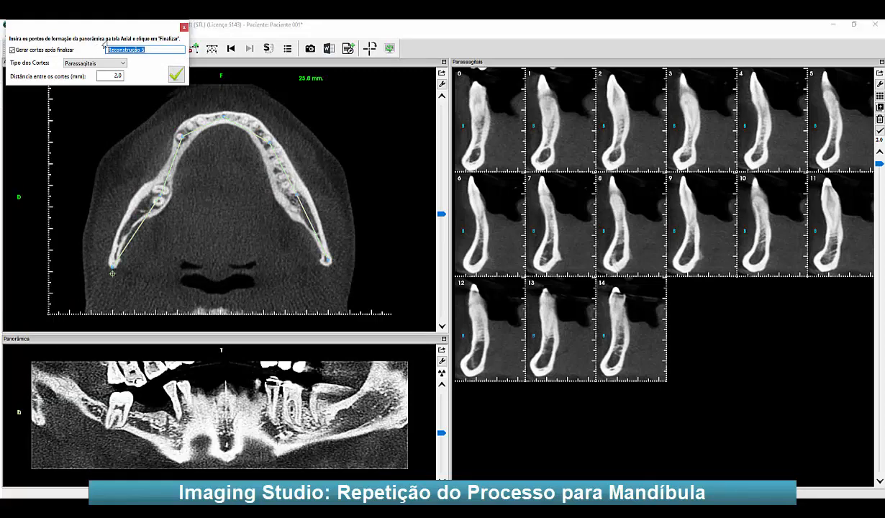
text(Mandibula)
click(177, 74)
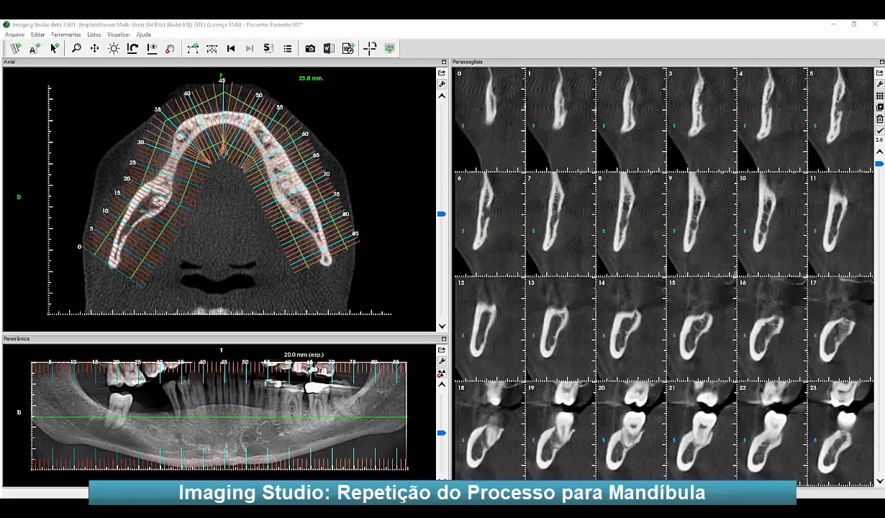
- Display the Maxila reconstruction and review its annotated cuts
click(287, 48)
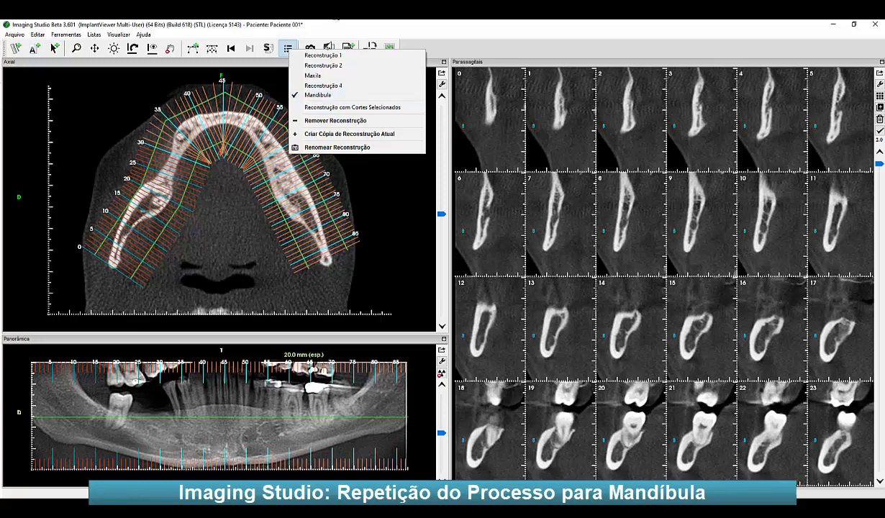
click(321, 77)
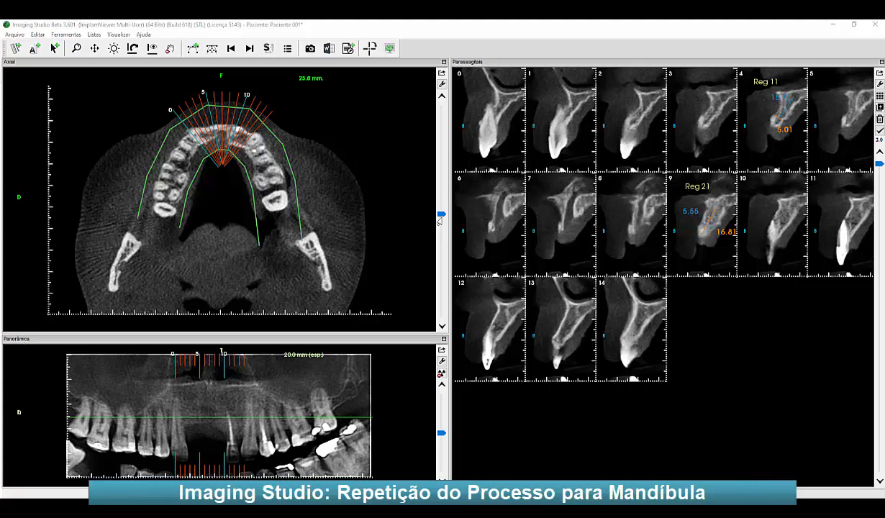
click(191, 370)
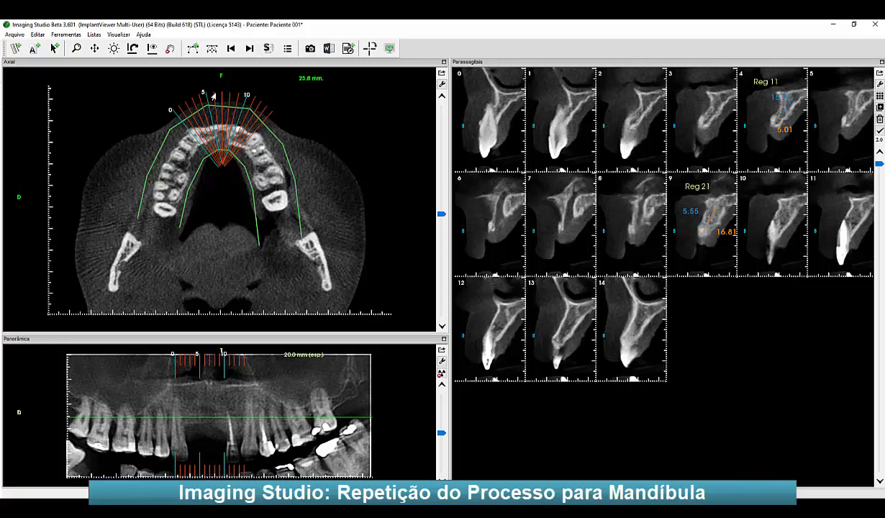
- Return to the Mandibula reconstruction and limit the parasagittal cuts to the toothless gap on the patient's right side
click(287, 49)
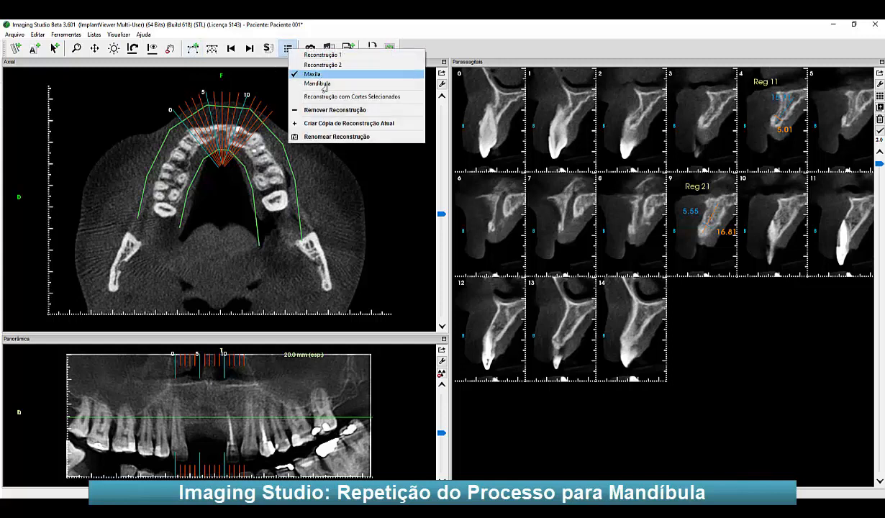
click(315, 84)
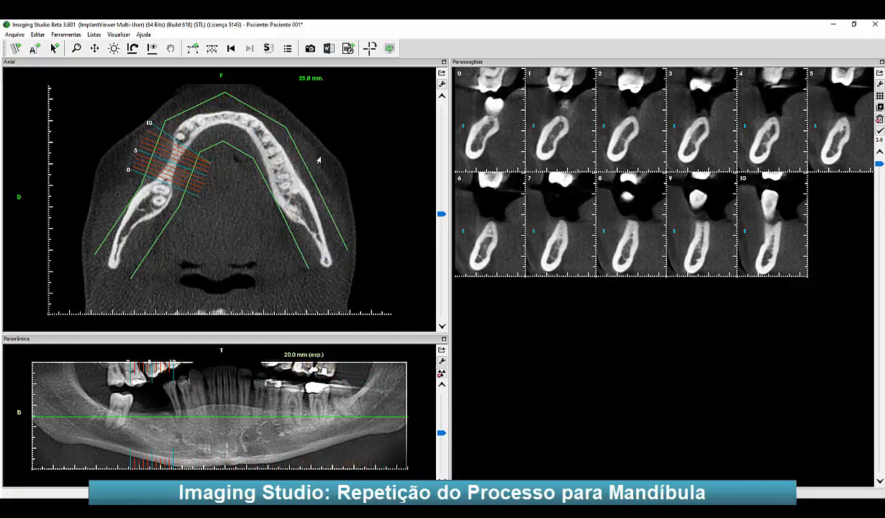
- Create the text label Reg 46 and place it on cut 7
click(33, 48)
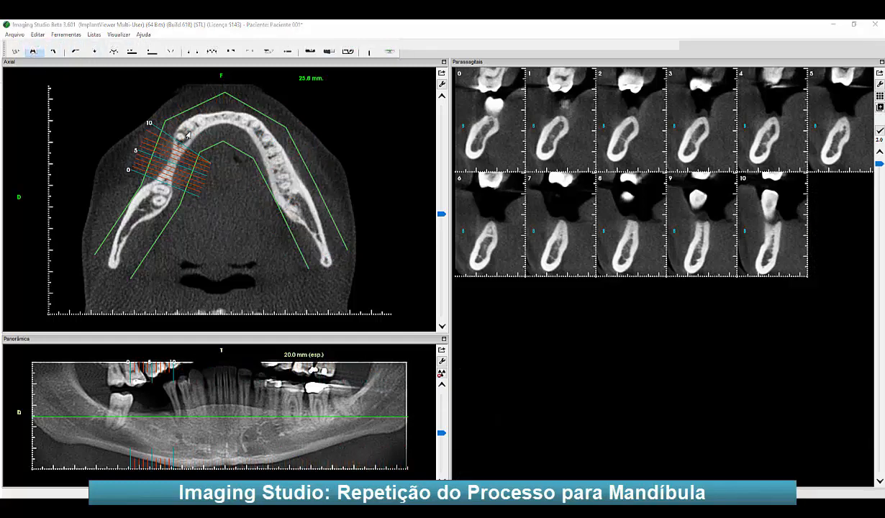
text(Reg 46)
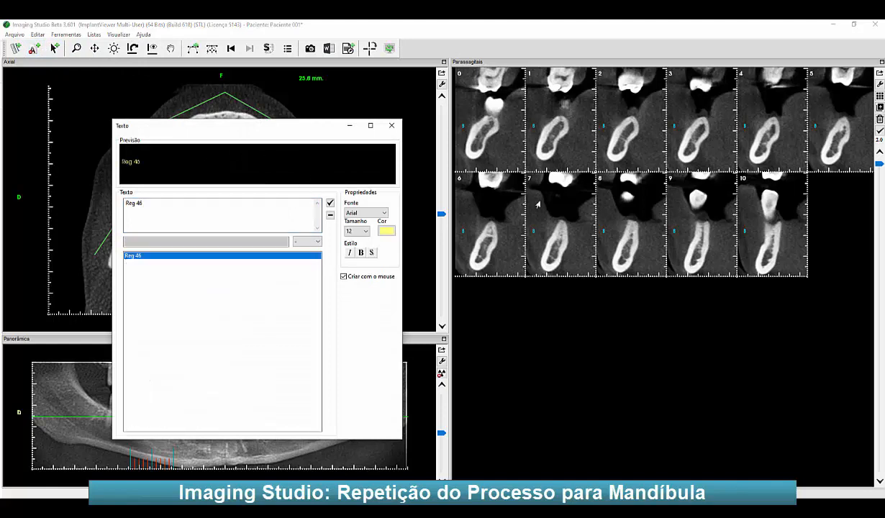
click(538, 201)
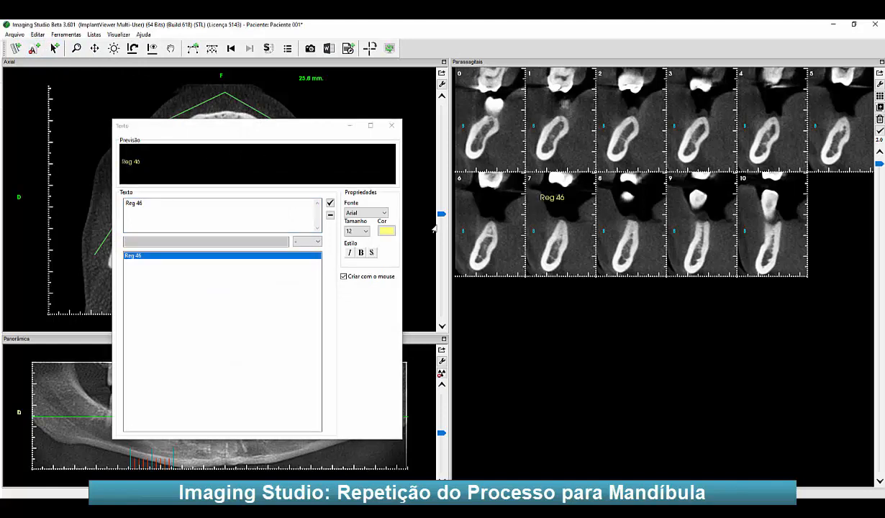
- Change the label text to Reg 47, place it on cut 2, and close the text window
click(141, 202)
key(BackSpace)
text(7)
click(130, 256)
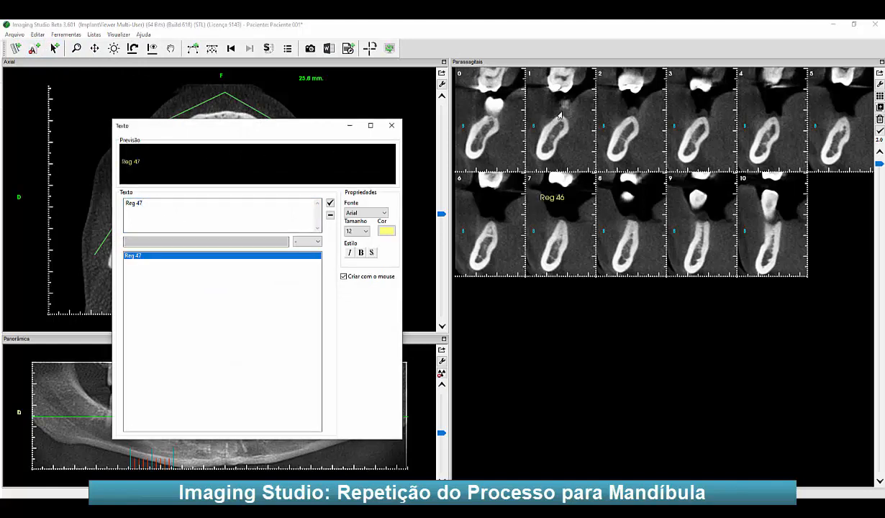
click(608, 98)
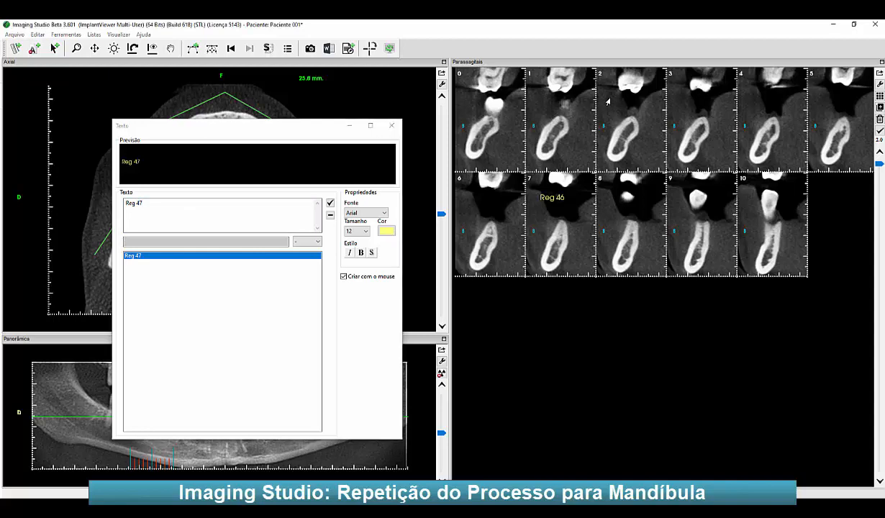
click(391, 125)
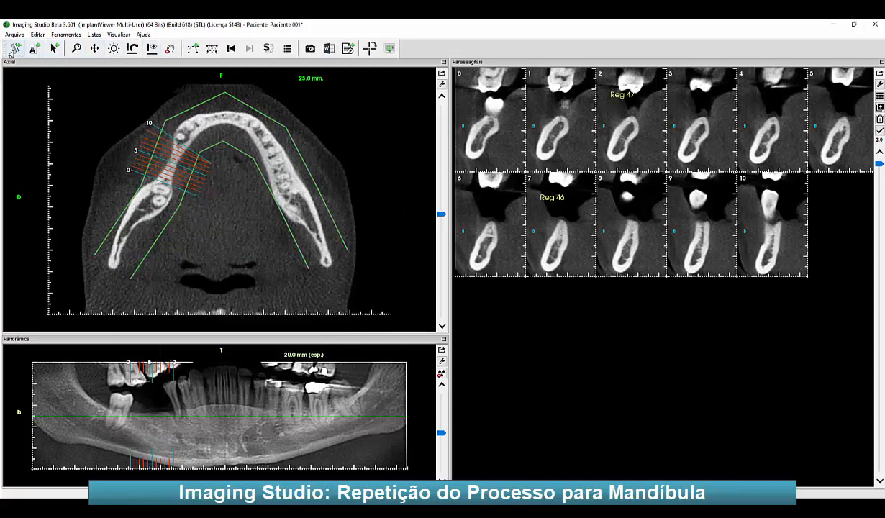
- Enlarge cut 2 (Reg 47) and measure the height and thickness of the bone
right_click(613, 132)
click(625, 137)
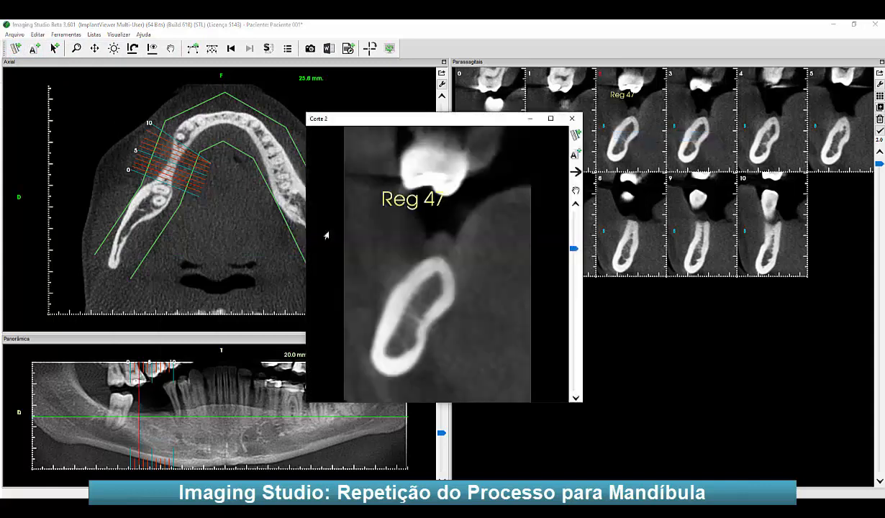
mouse_move(423, 271)
mouse_down()
mouse_move(450, 295)
mouse_move(409, 326)
mouse_move(368, 269)
mouse_up()
- Bring cut 7 (Reg 46) into the enlarged view, measure the bone's height and thickness, and close the view
scroll(450, 212, down, 5)
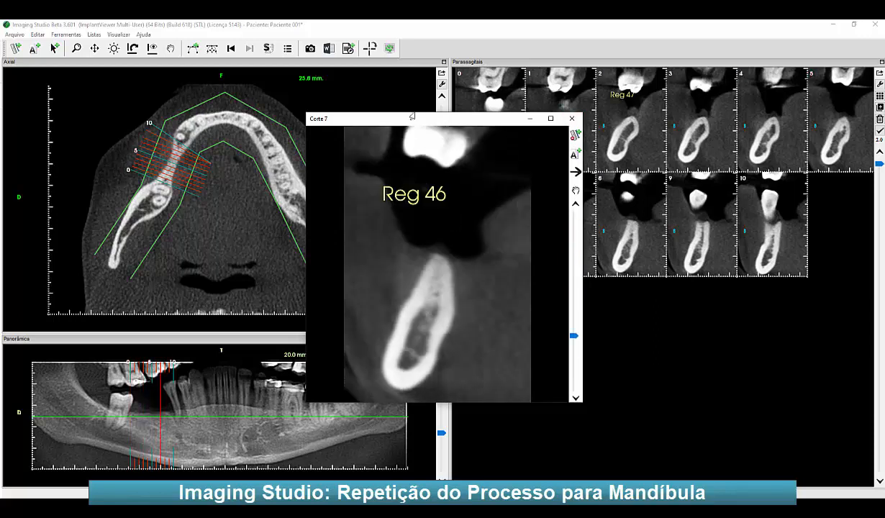
drag(395, 117, 334, 105)
scroll(383, 183, up, 2)
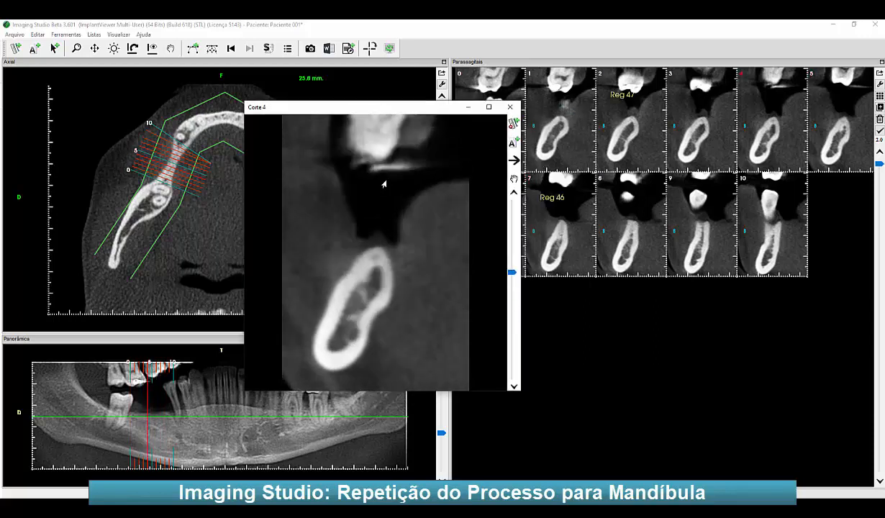
scroll(383, 184, down, 3)
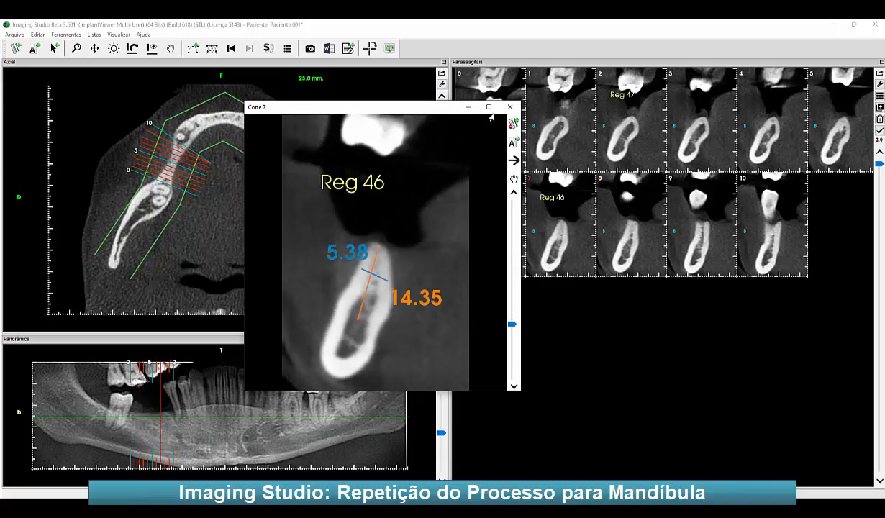
click(510, 106)
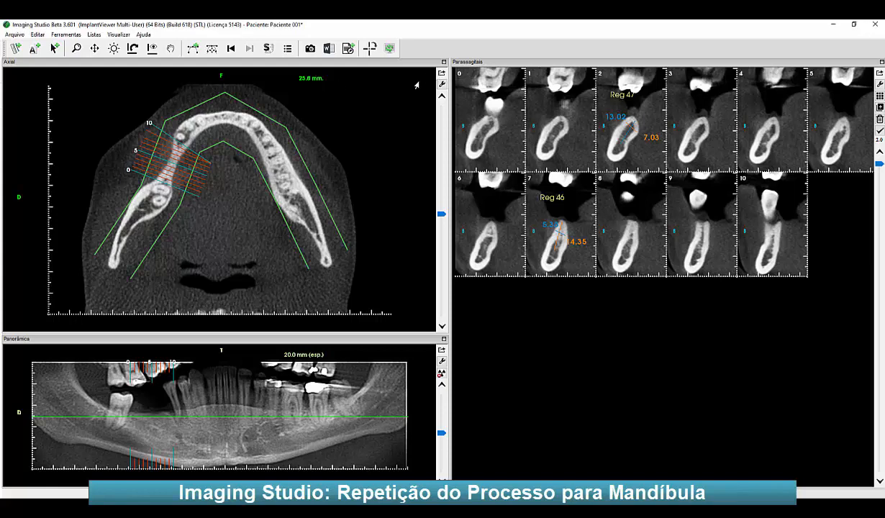
- Return to the documentation window and reload the Implantodontia (2 Pag) template, agreeing to discard the current page contents
key(alt+Tab)
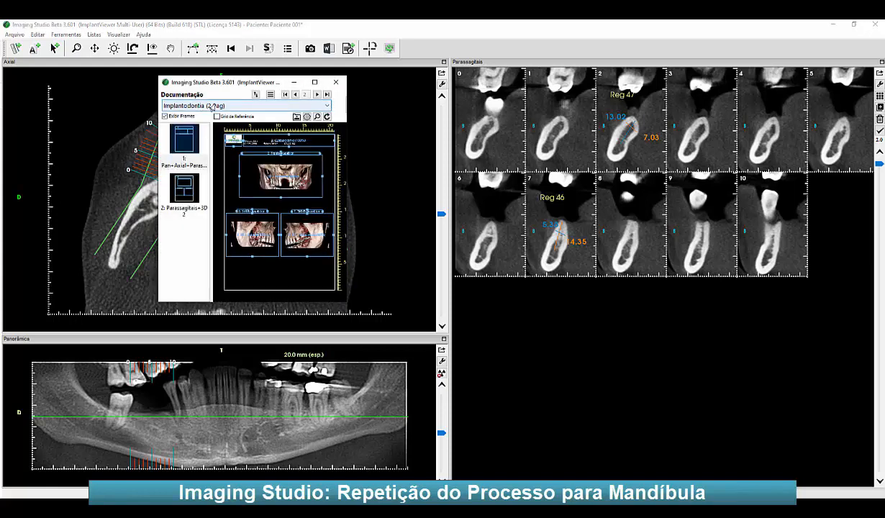
click(213, 108)
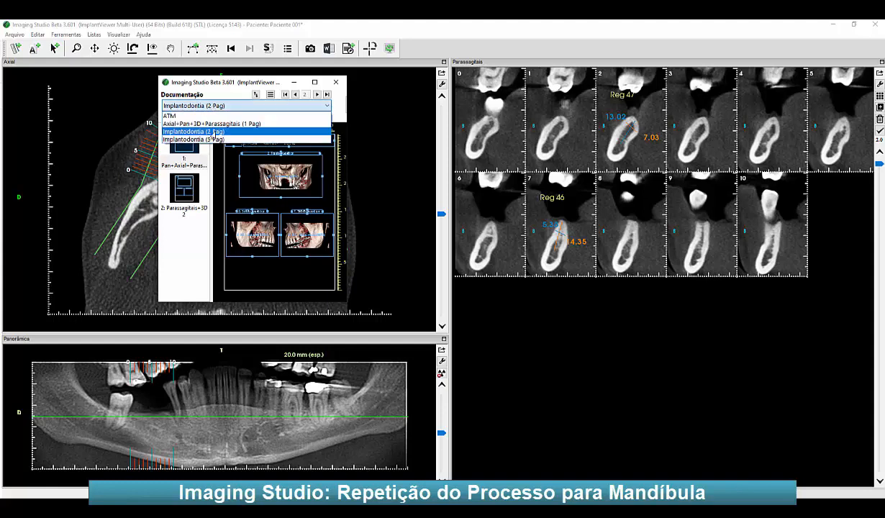
click(225, 137)
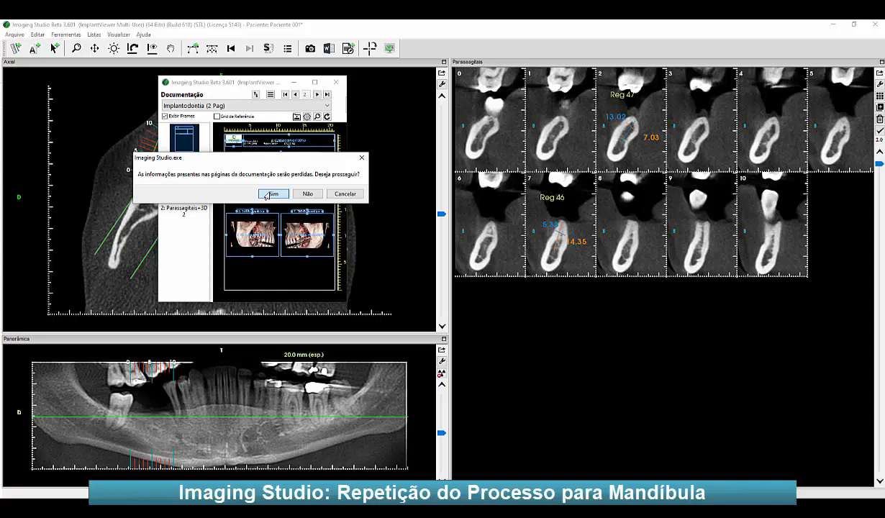
click(268, 194)
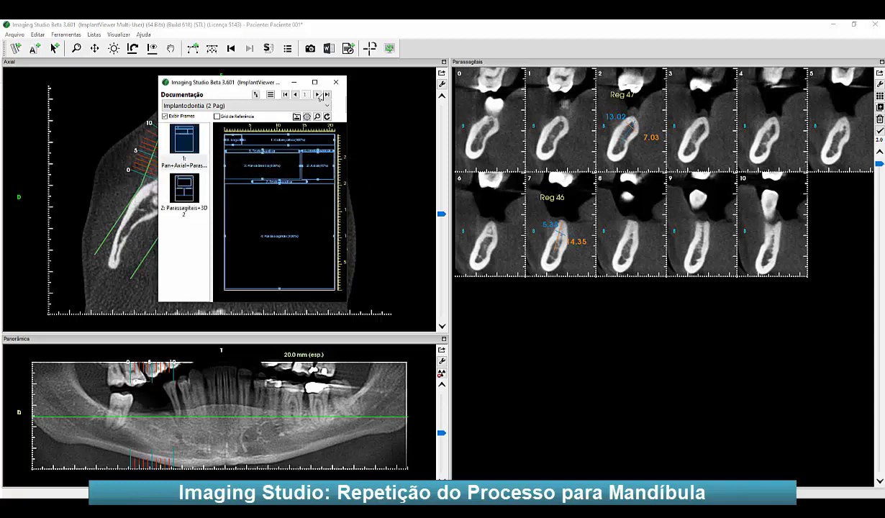
- Insert the mandible's axial and panoramic images into their frames on the first documentation page
drag(281, 81, 371, 171)
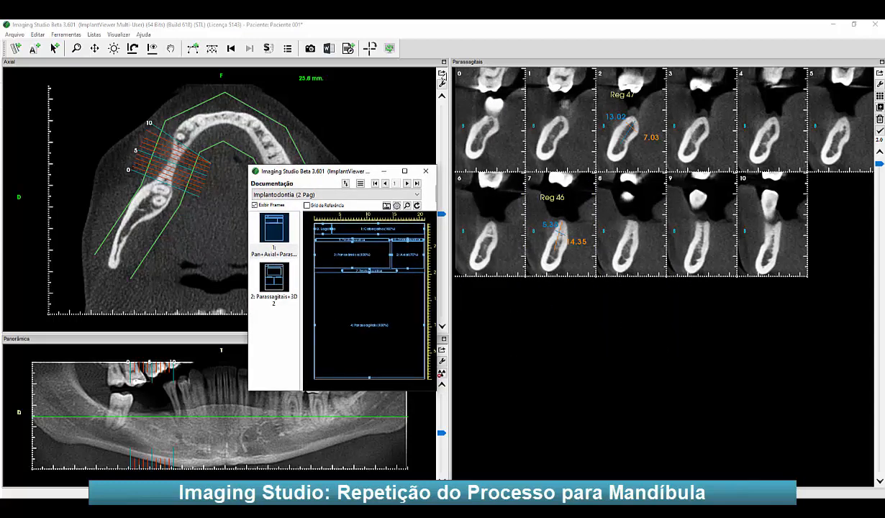
drag(440, 75, 396, 253)
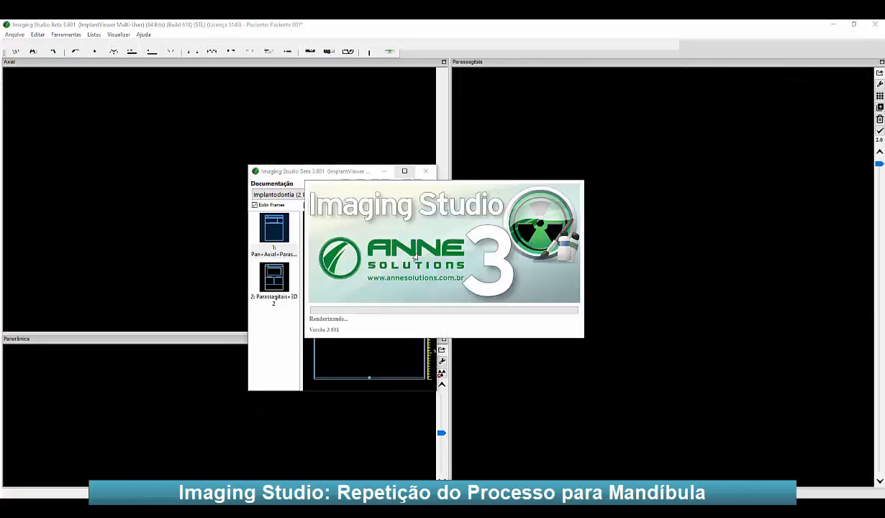
click(389, 48)
click(414, 76)
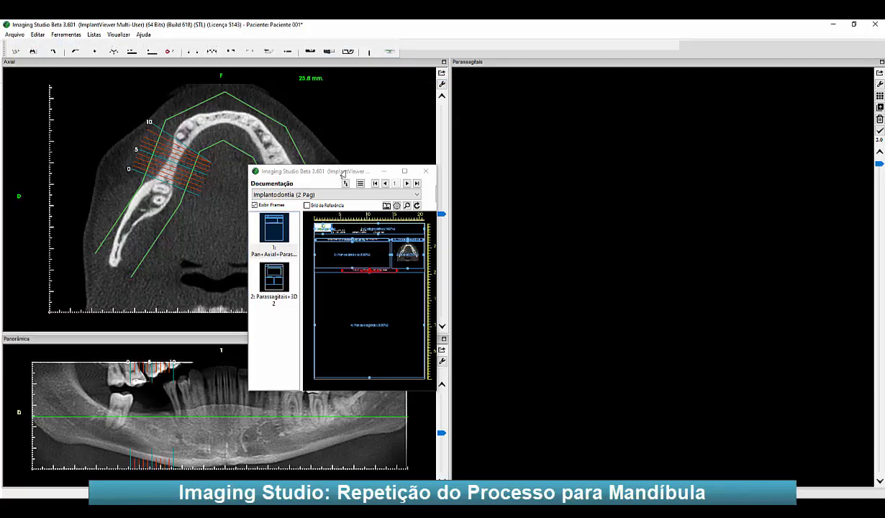
drag(339, 175, 566, 229)
double_click(576, 309)
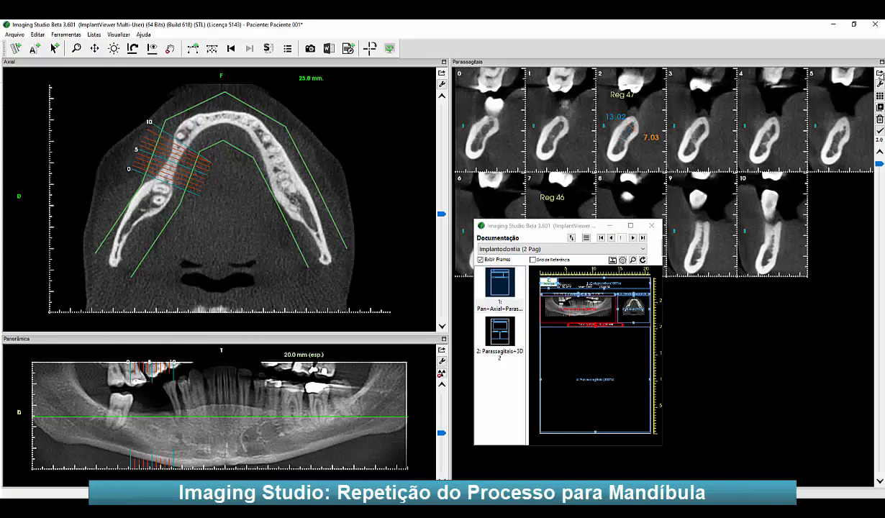
- Insert the mandible's parasagittal cuts into their frame, maximize the documentation window, and save the completed page to the patient's database
double_click(591, 349)
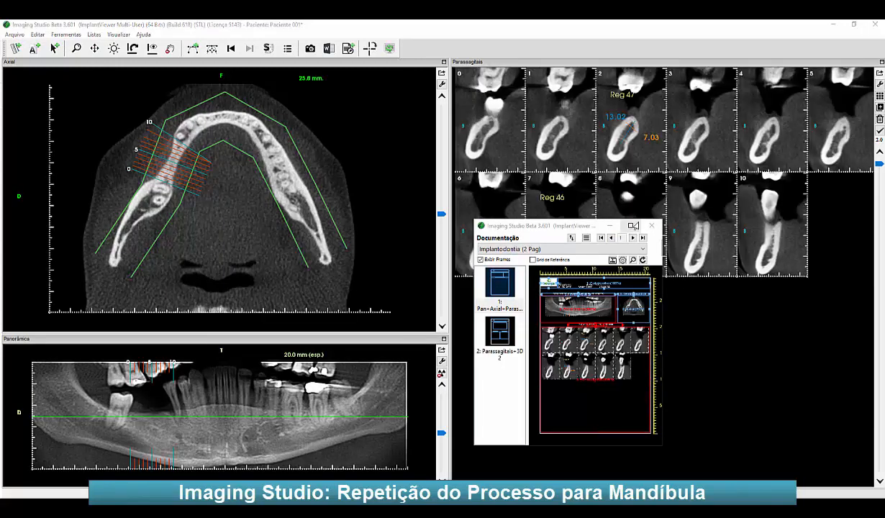
click(630, 227)
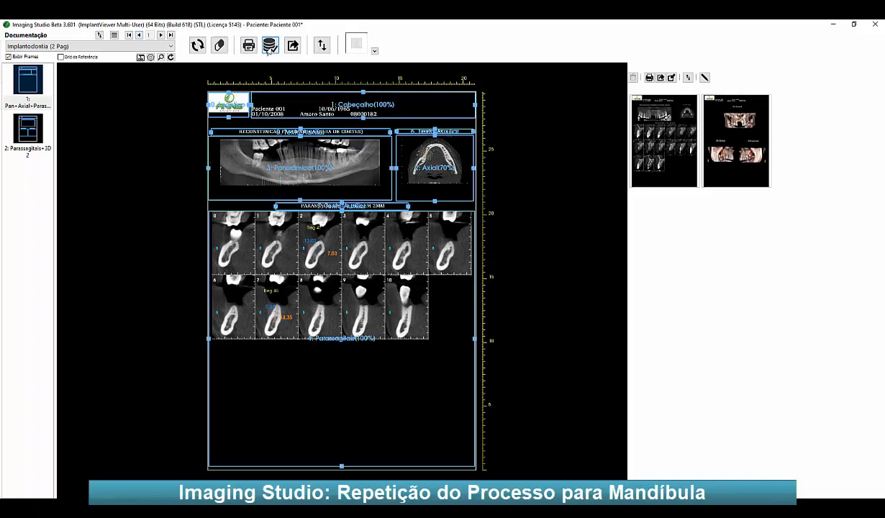
click(269, 45)
double_click(662, 148)
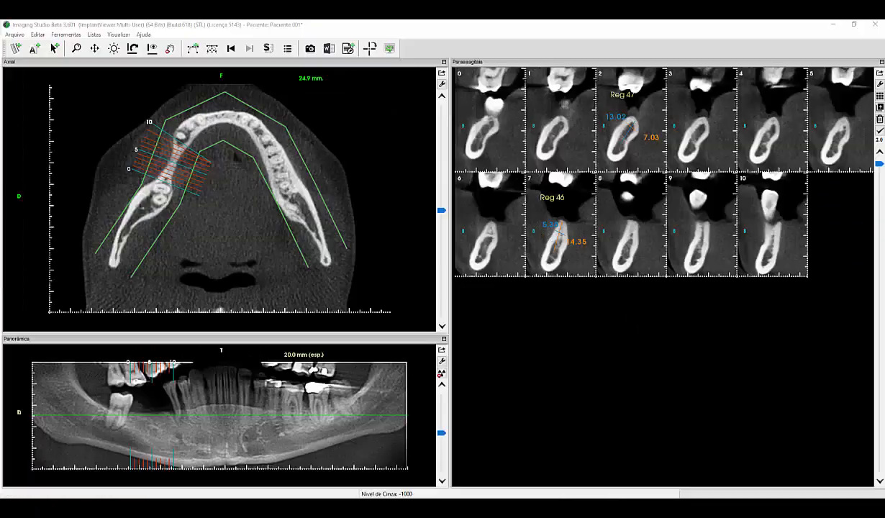
- In the oblique MPR view, align the planes with the bone in the edentulous posterior mandible and capture all three views
click(369, 48)
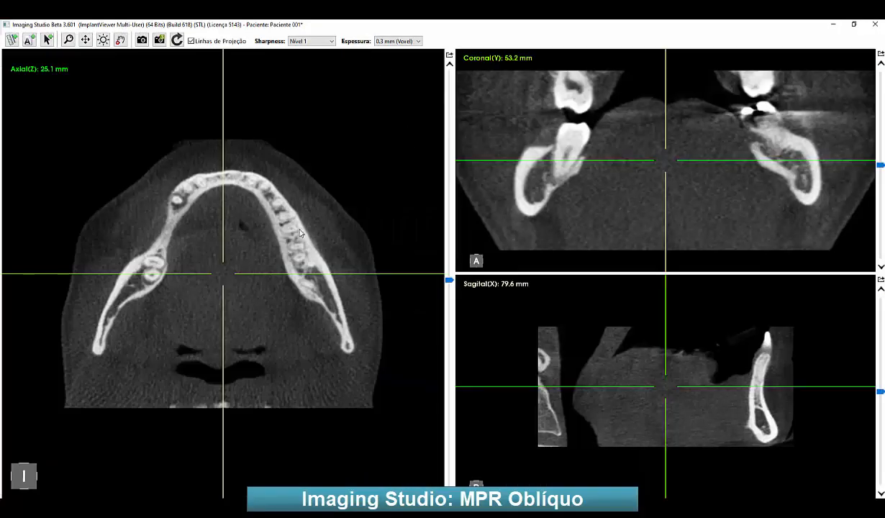
drag(224, 274, 162, 236)
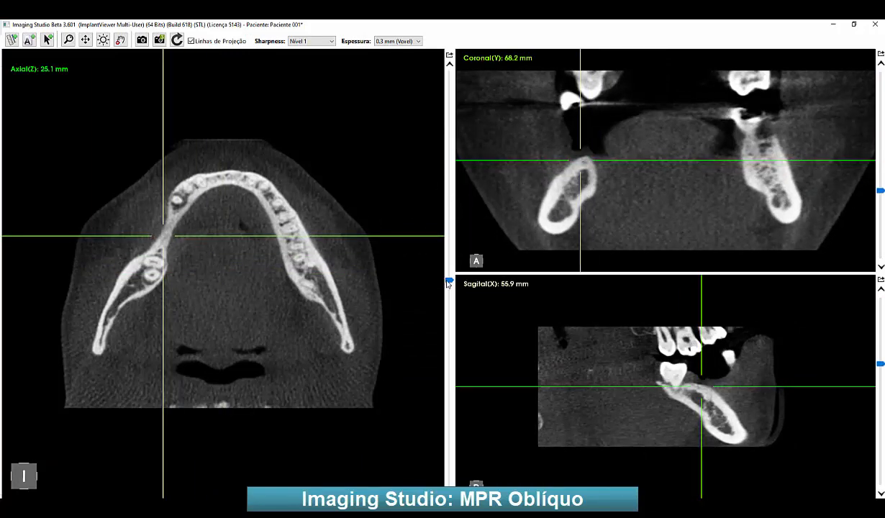
drag(449, 280, 548, 229)
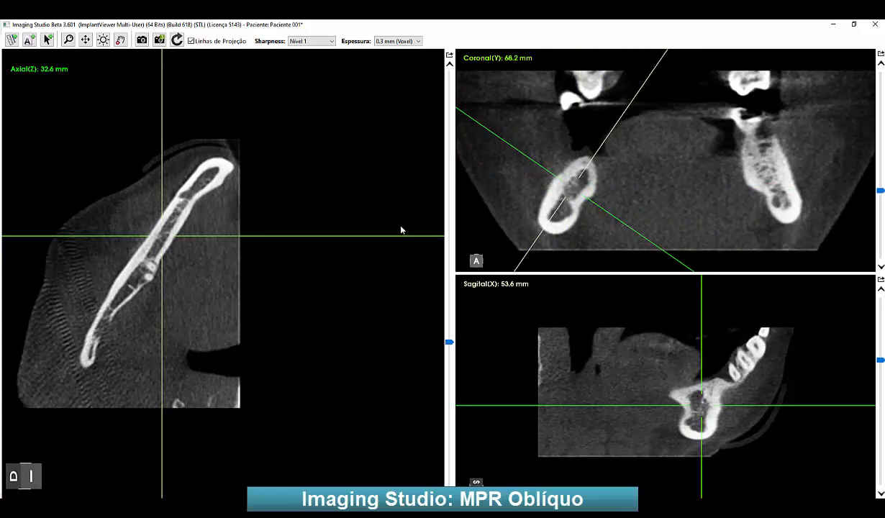
drag(400, 238, 268, 253)
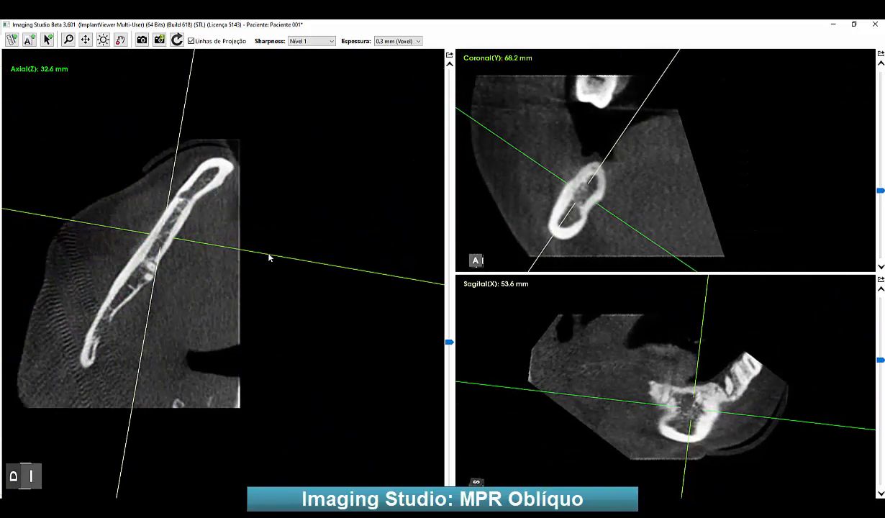
click(159, 40)
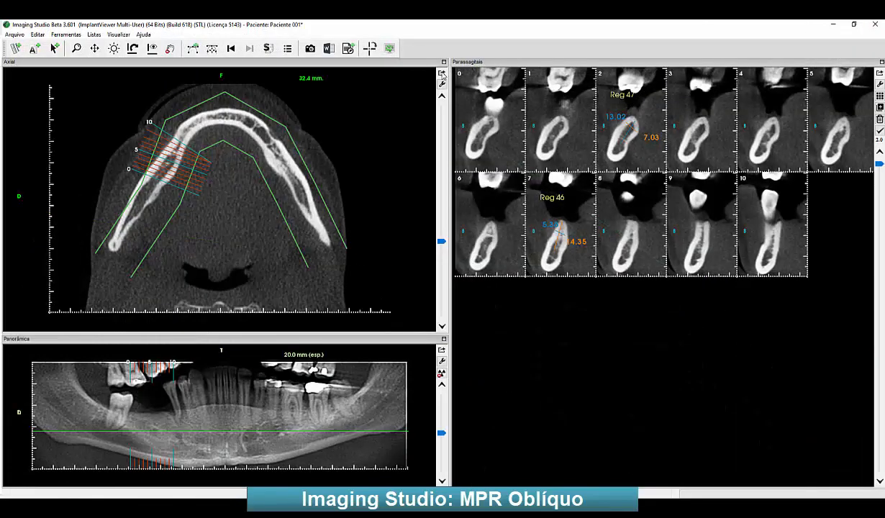
- On the first documentation page, shorten the parasagittal frame and add a frame about 7 by 6 cm in the space below it
click(441, 74)
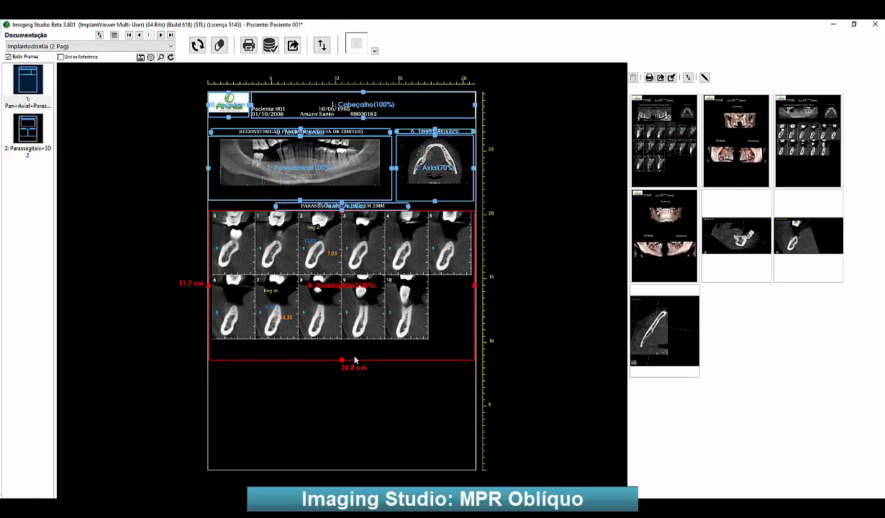
drag(355, 359, 342, 347)
click(233, 400)
right_click(233, 401)
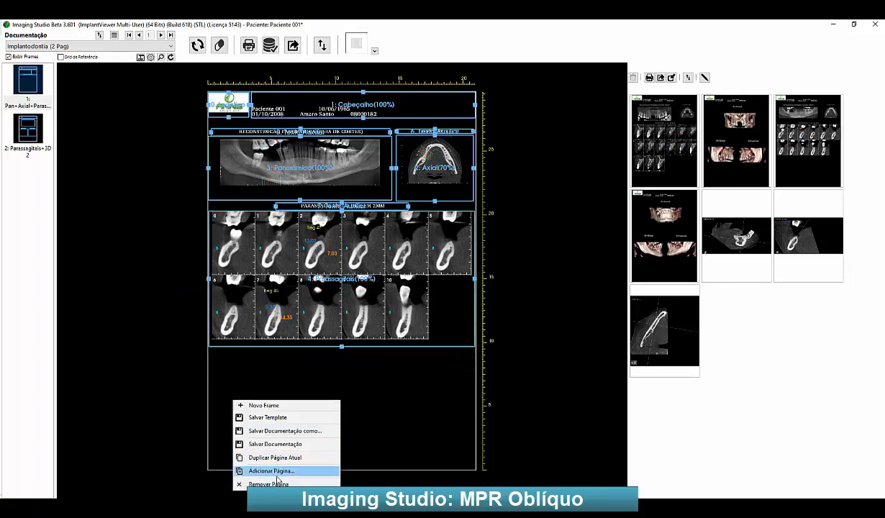
click(252, 404)
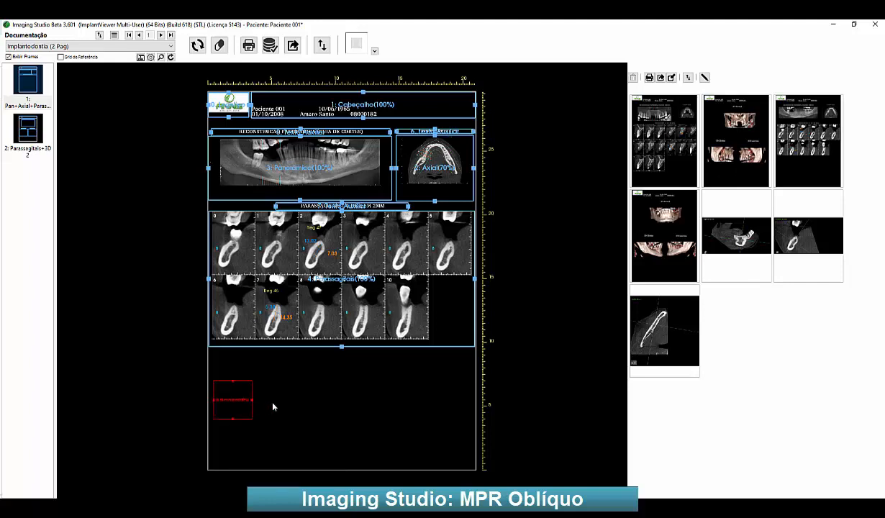
drag(253, 399, 305, 399)
drag(259, 419, 265, 457)
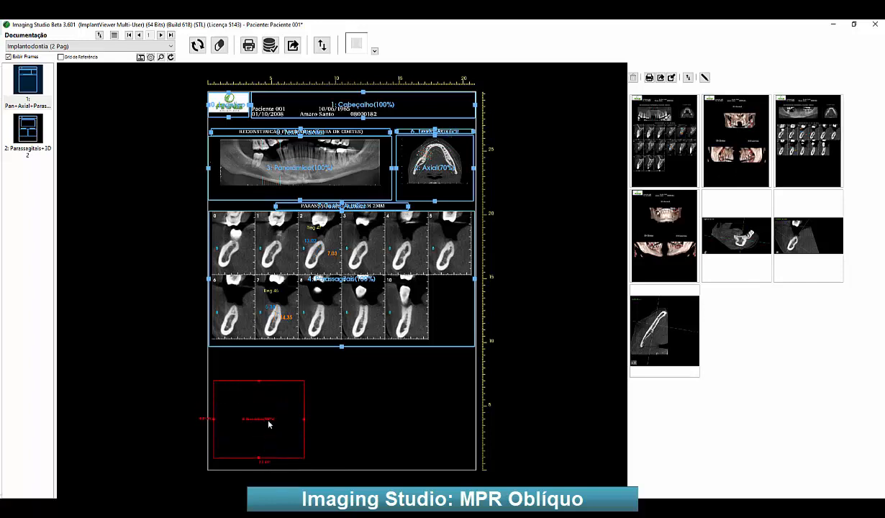
drag(269, 419, 270, 409)
mouse_move(267, 425)
mouse_down()
mouse_move(318, 421)
mouse_move(264, 419)
mouse_up()
- Add a second frame about 6 by 6 cm beside the first new one and space the two evenly below the cuts
right_click(342, 395)
click(370, 399)
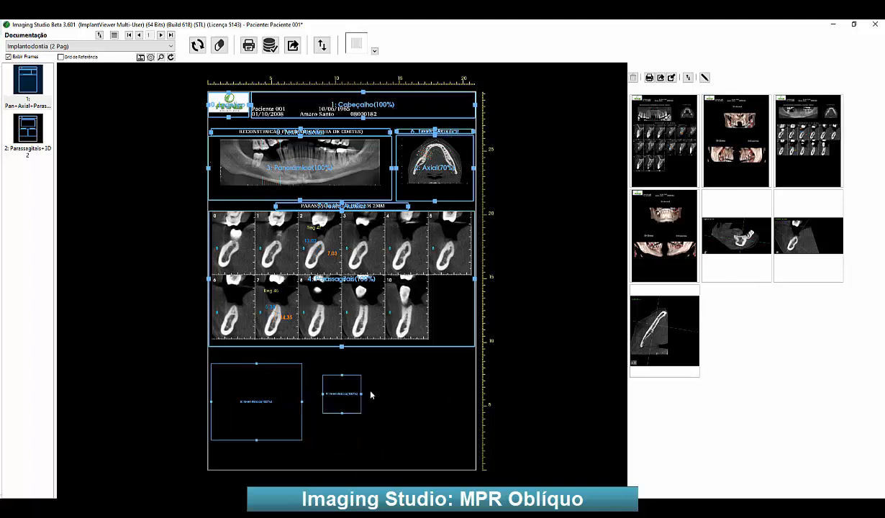
drag(363, 395, 361, 439)
drag(393, 408, 389, 404)
drag(260, 407, 284, 407)
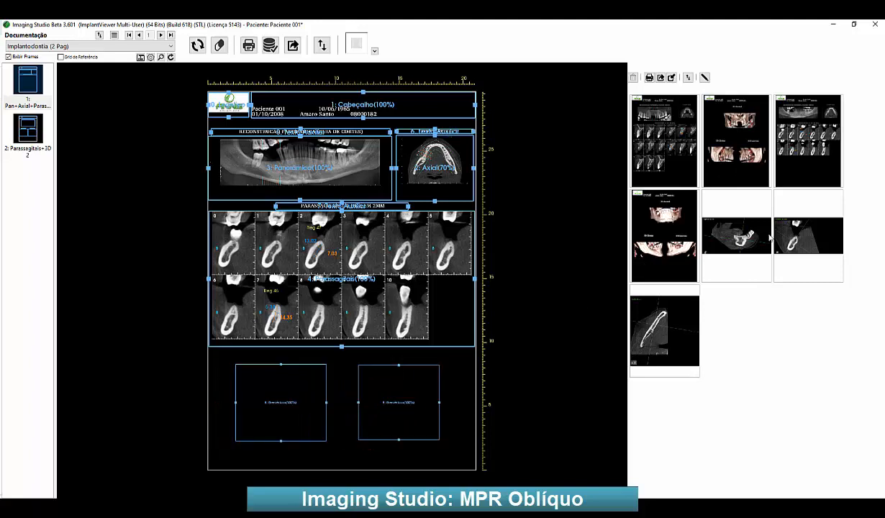
- Fill the two new frames with captured oblique MPR images, starting with the sagittal view and accepting its region of interest
drag(738, 250, 280, 386)
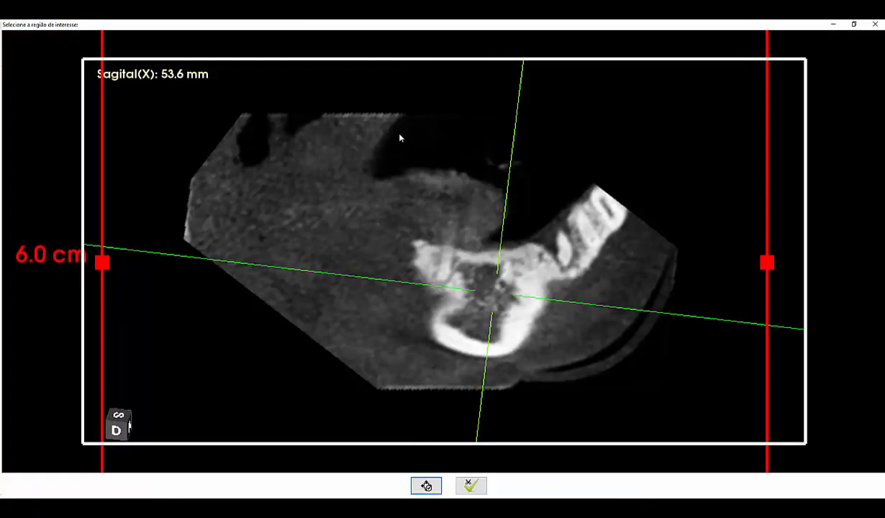
click(481, 487)
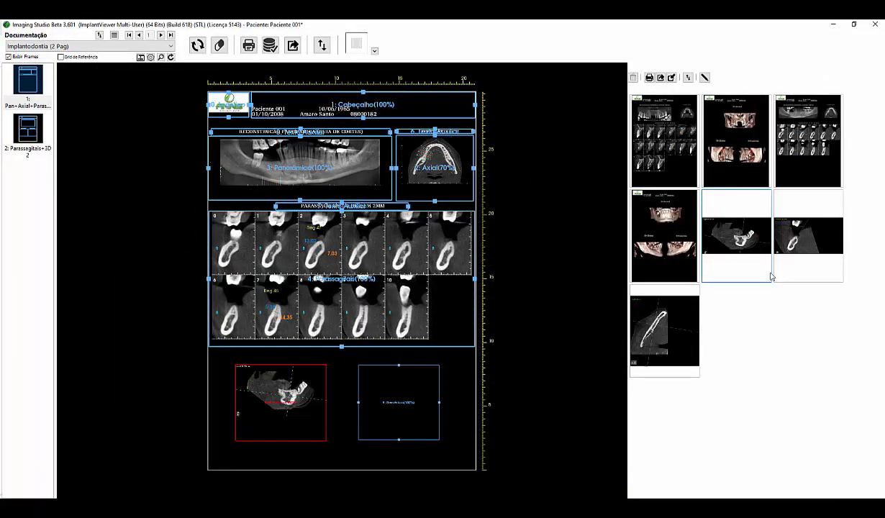
drag(754, 276, 400, 396)
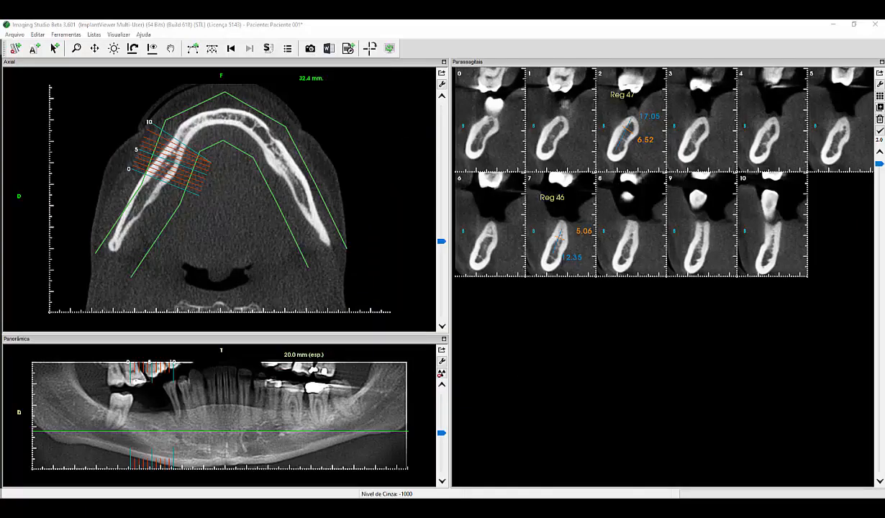
- Find the Laudo Implante report in the report manager and bring up the report template document in Word
click(329, 51)
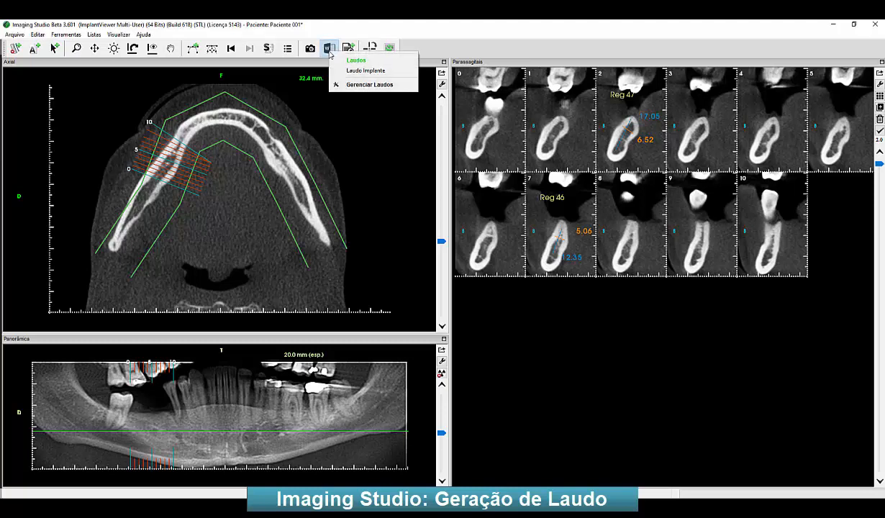
click(390, 86)
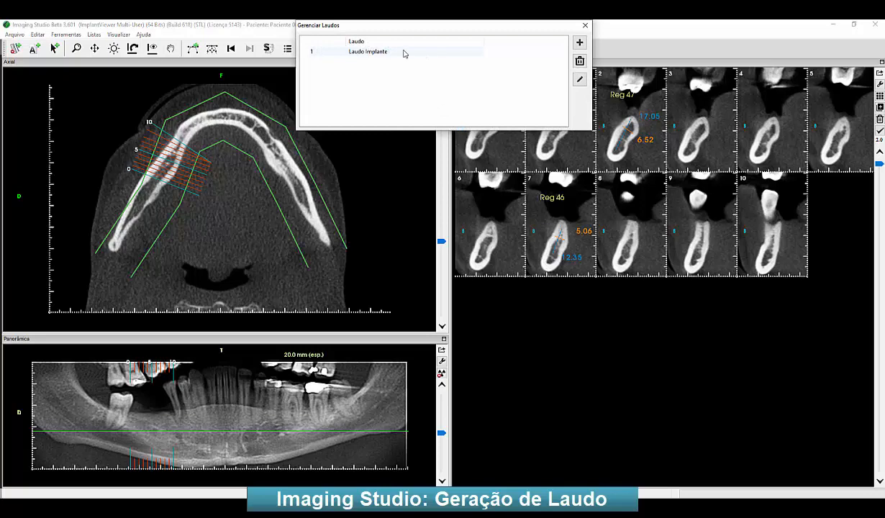
click(405, 54)
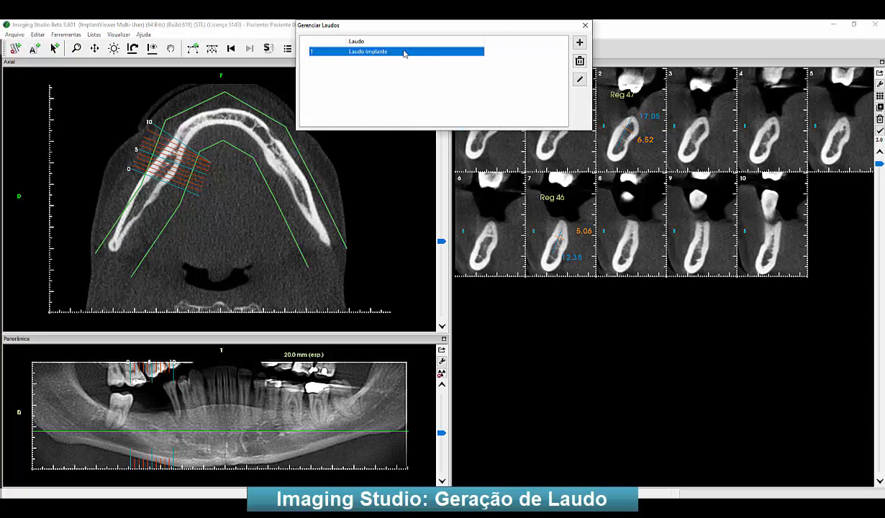
click(584, 25)
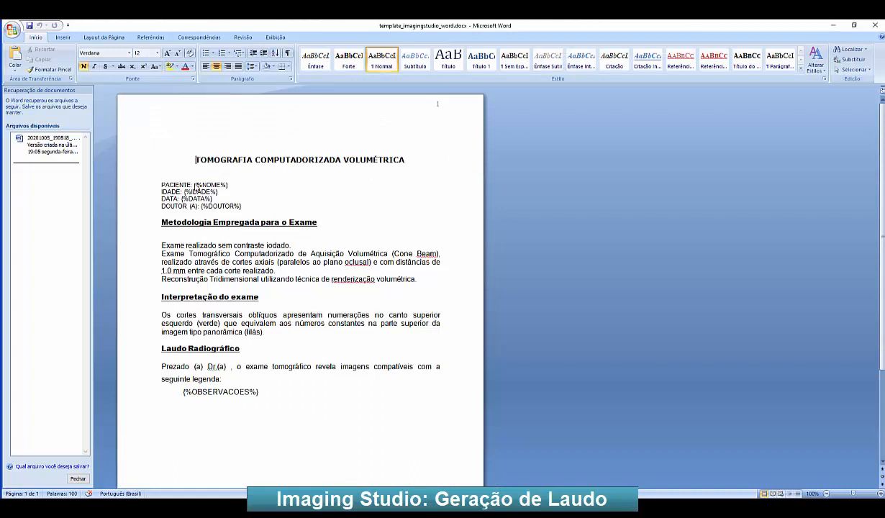
- Examine the template's placeholders for the patient's name, age, exam date and doctor
click(209, 185)
drag(185, 193, 227, 193)
click(210, 192)
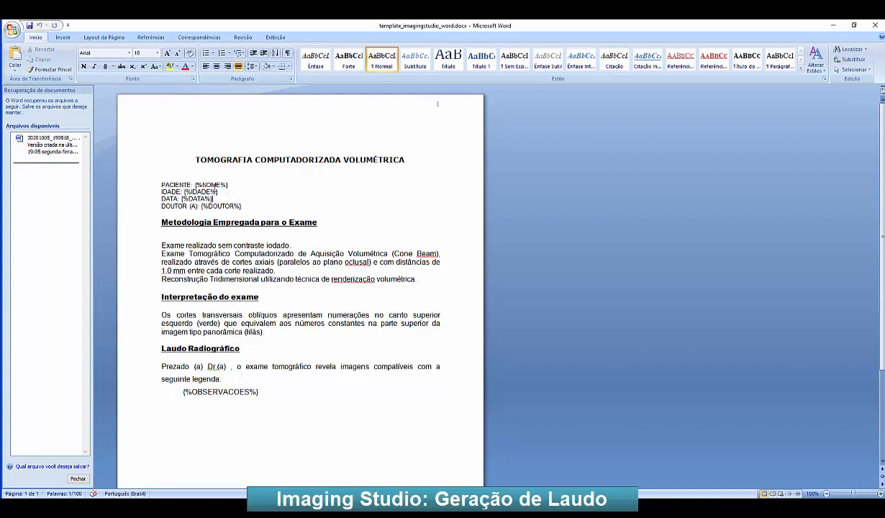
double_click(212, 185)
double_click(198, 192)
double_click(220, 207)
drag(201, 207, 251, 208)
click(283, 211)
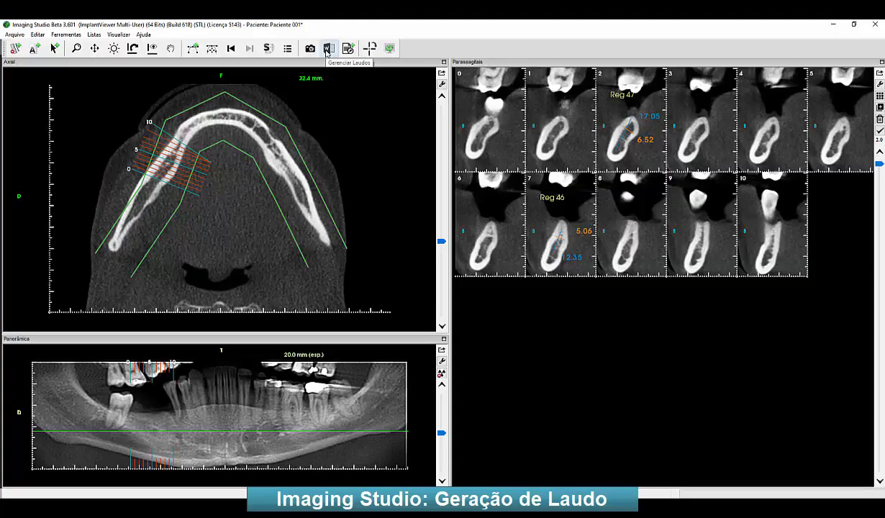
- Generate the Laudo Implante report and open the document from the 05-10-2020 folder to check its patient data and measurement table
click(329, 48)
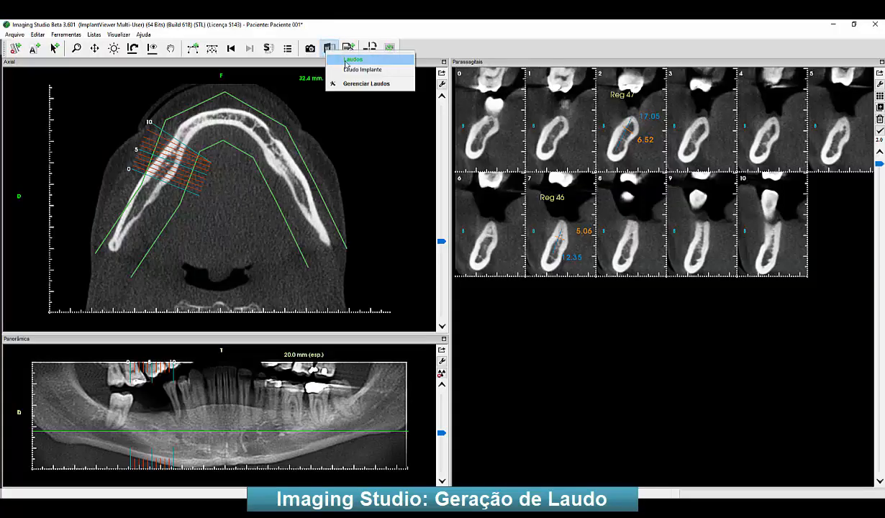
click(396, 72)
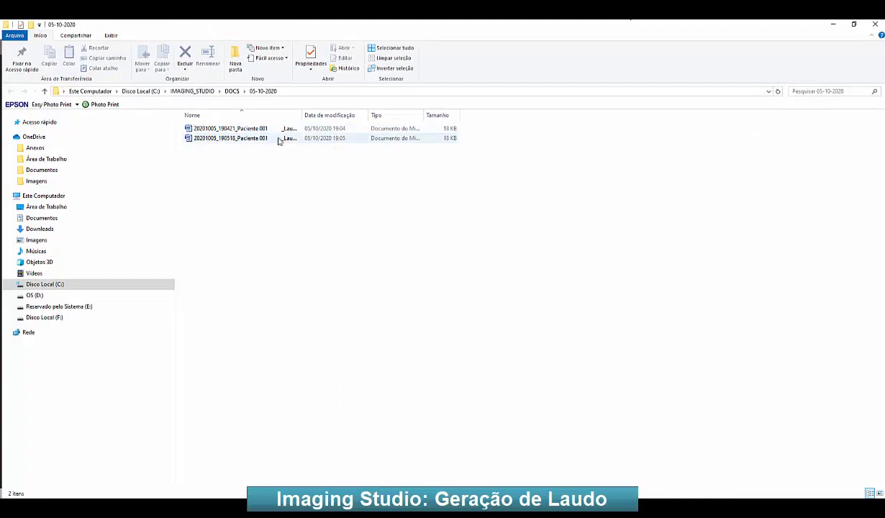
click(244, 134)
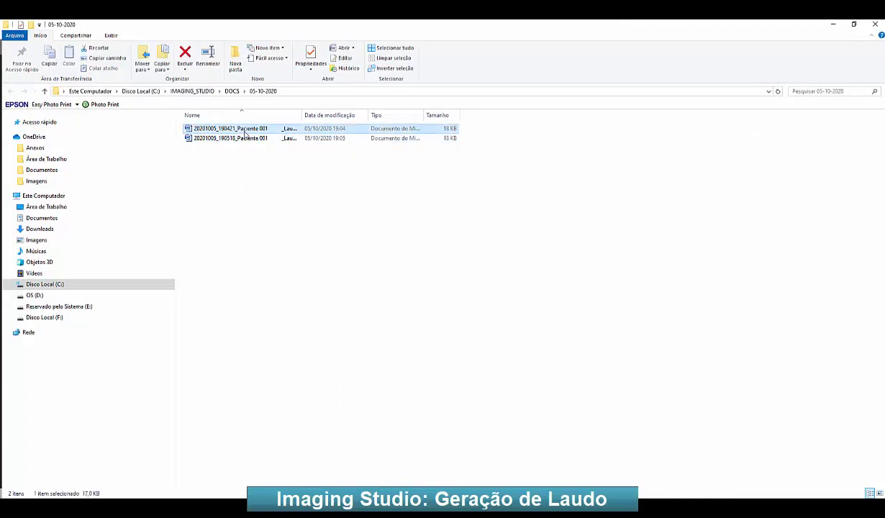
double_click(244, 130)
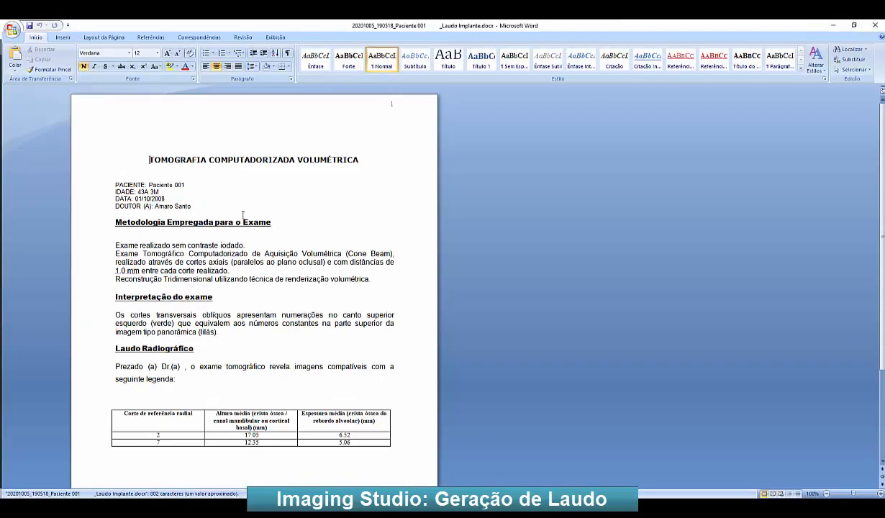
click(149, 185)
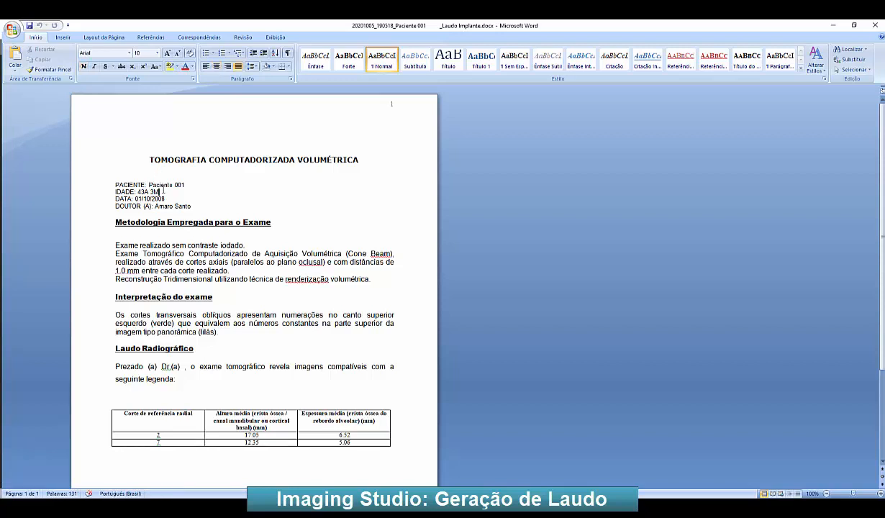
scroll(202, 172, down, 2)
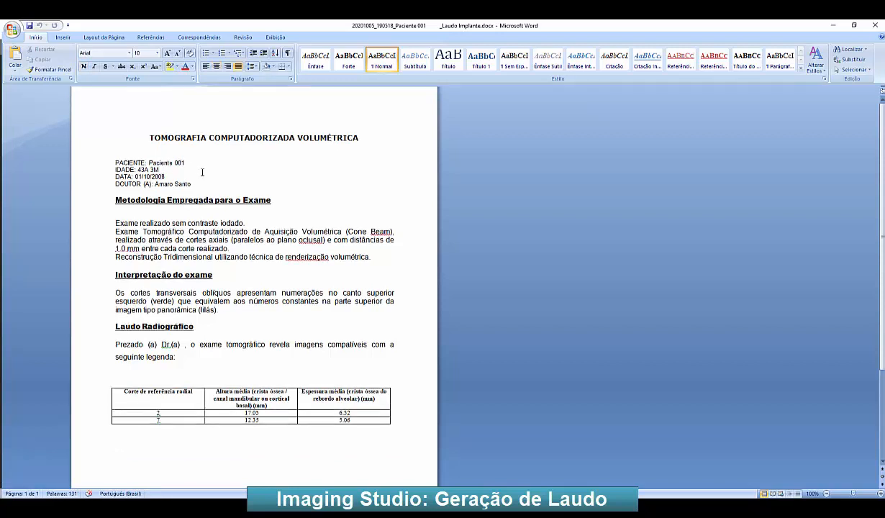
scroll(202, 173, up, 2)
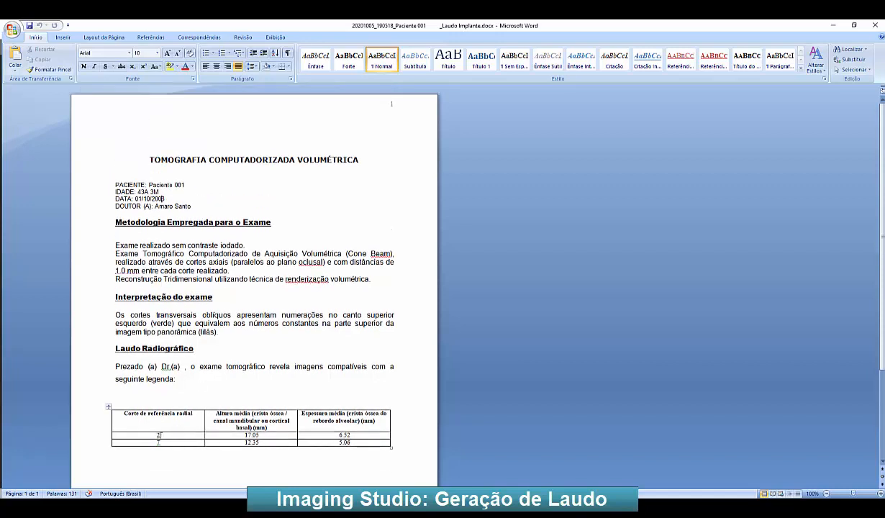
click(178, 436)
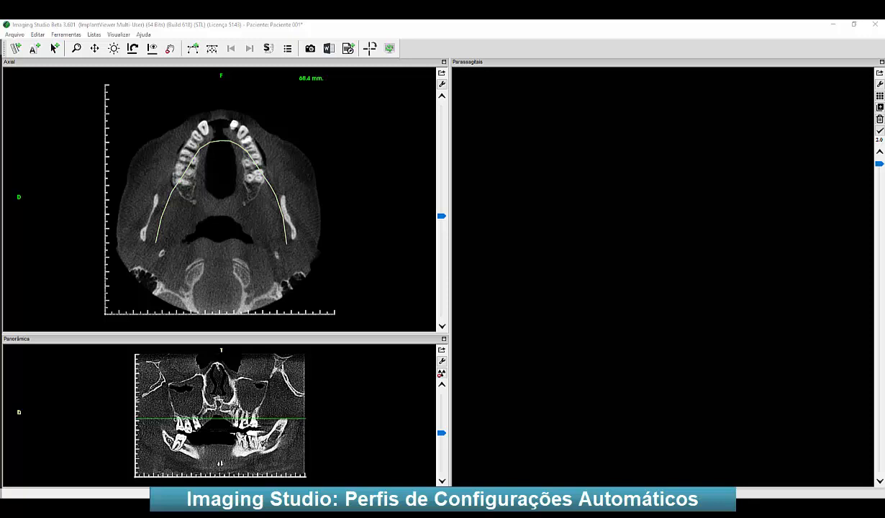
- Open the Xoran Technologies i-CAT 3D Dental Imaging System preset from the automatic configuration profiles
click(64, 36)
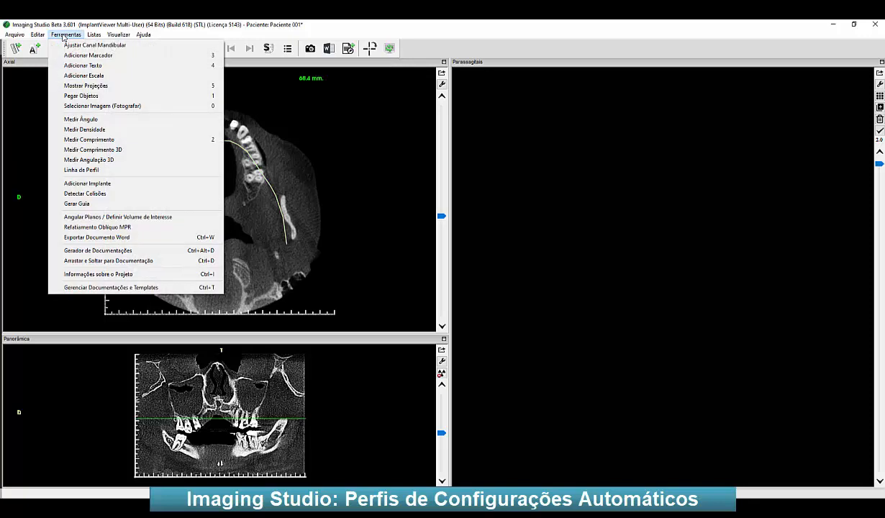
mouse_move(38, 34)
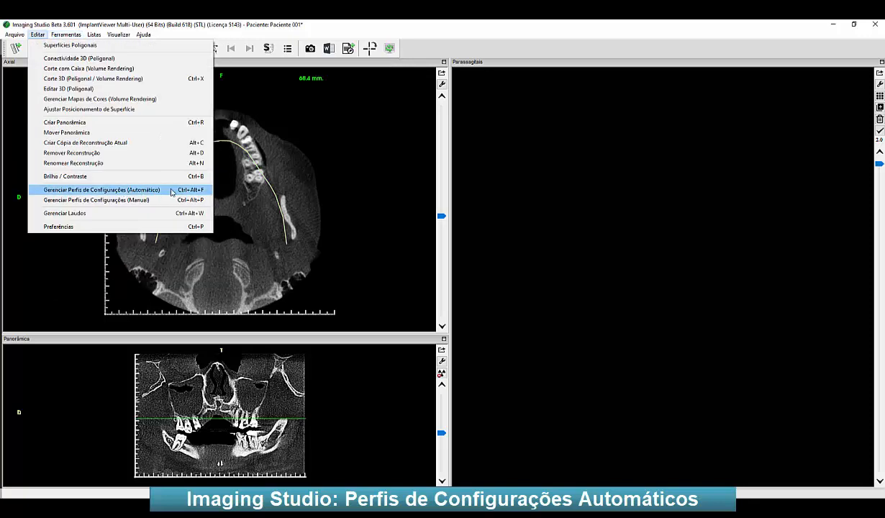
click(101, 190)
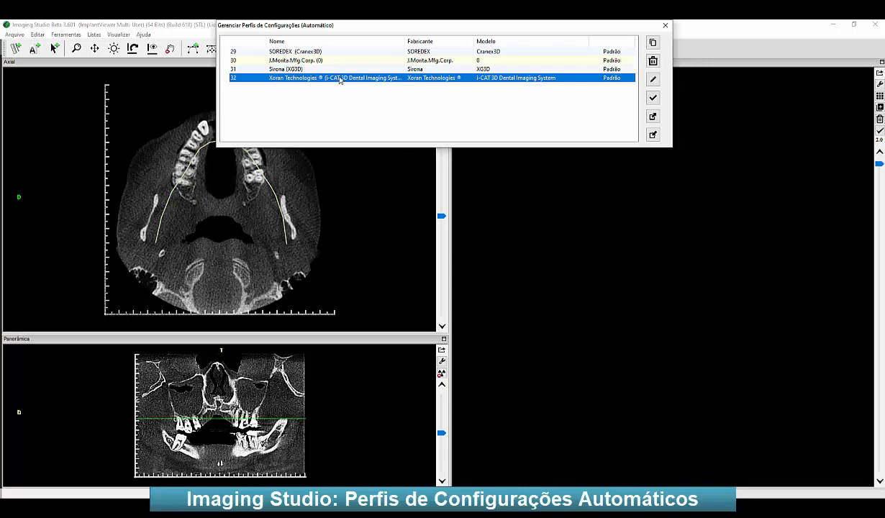
double_click(632, 78)
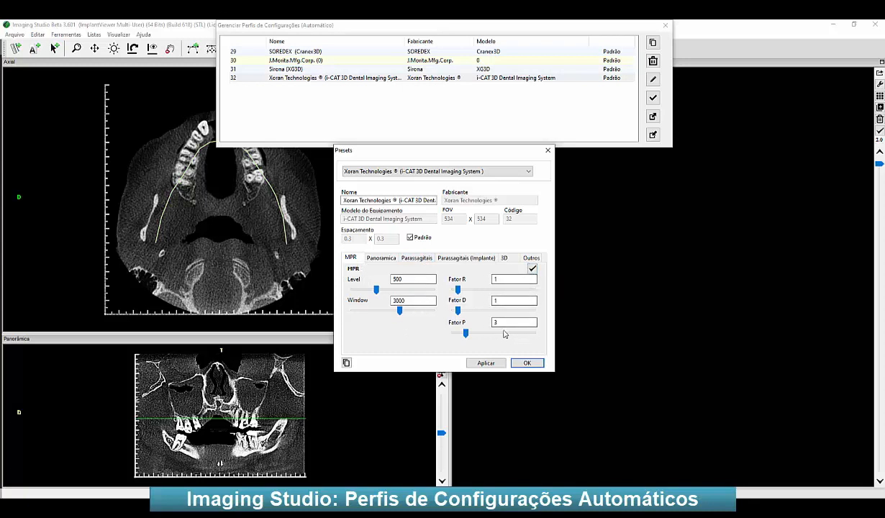
- Examine the i-CAT preset's zoom factors, 3D contour, and MPR and panoramic level and window settings
click(482, 258)
click(530, 258)
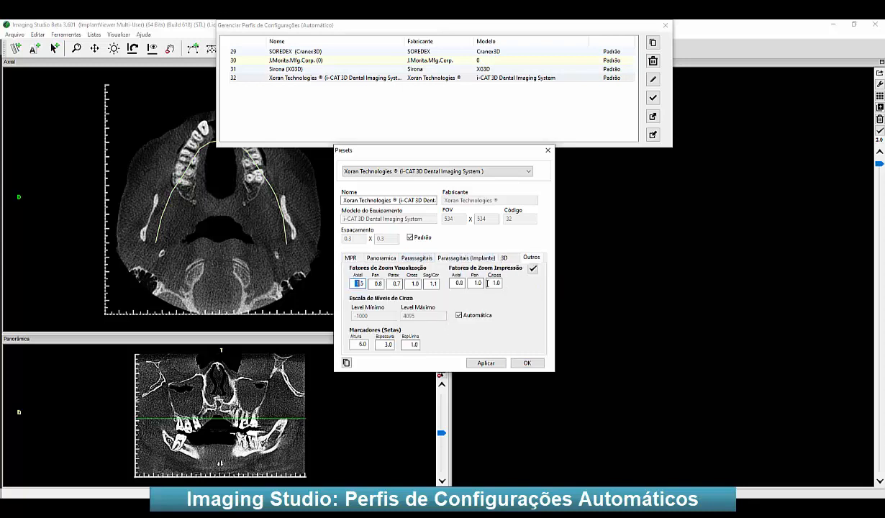
click(502, 258)
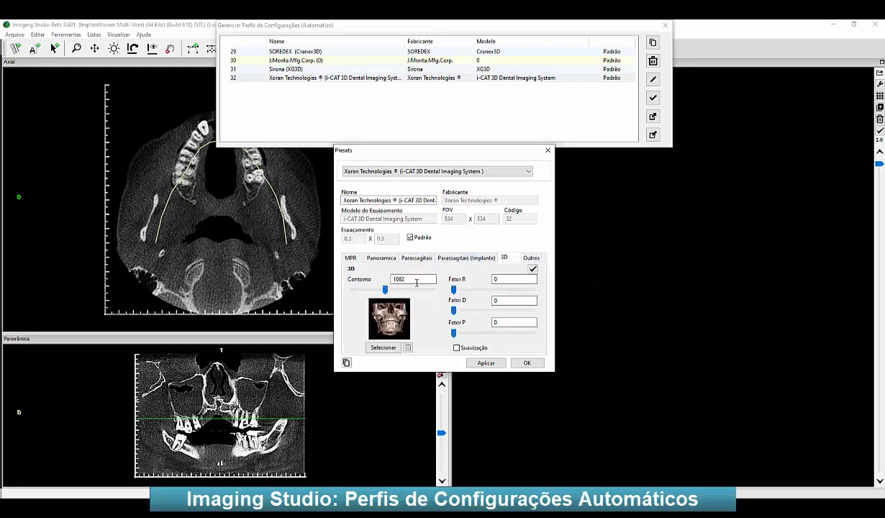
click(350, 260)
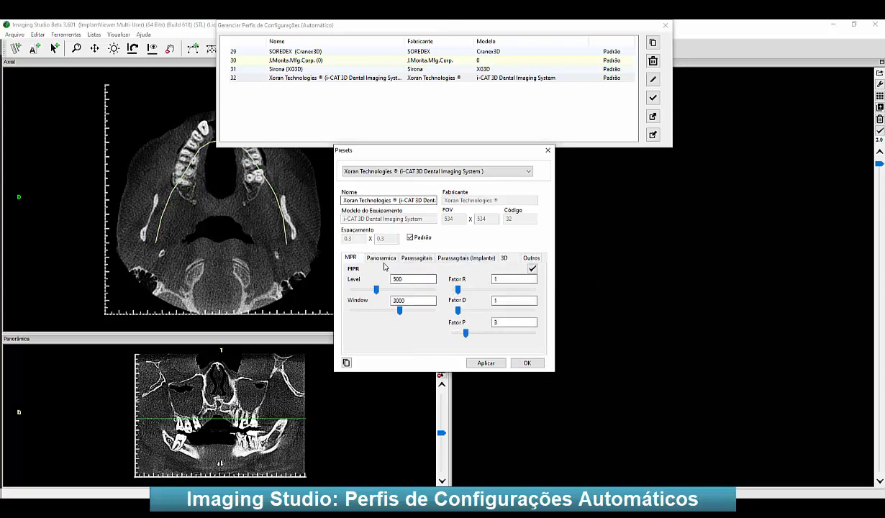
double_click(400, 278)
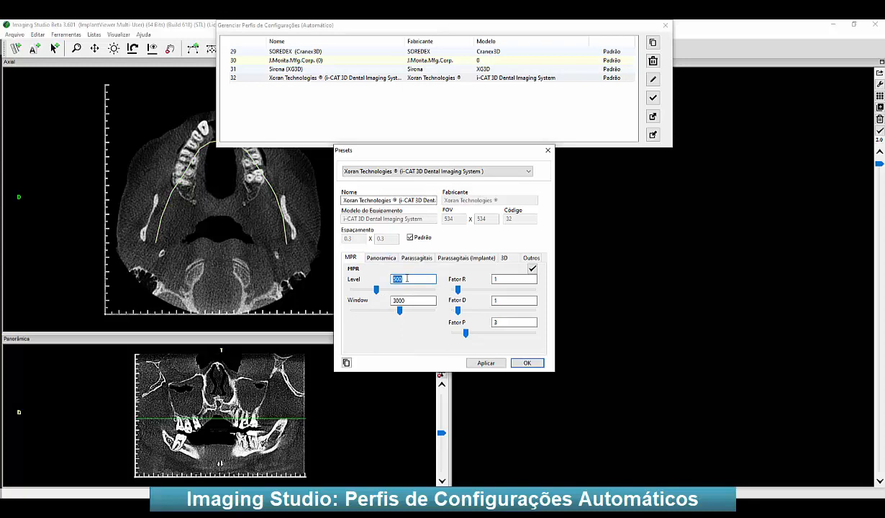
key(Tab)
click(380, 258)
double_click(409, 280)
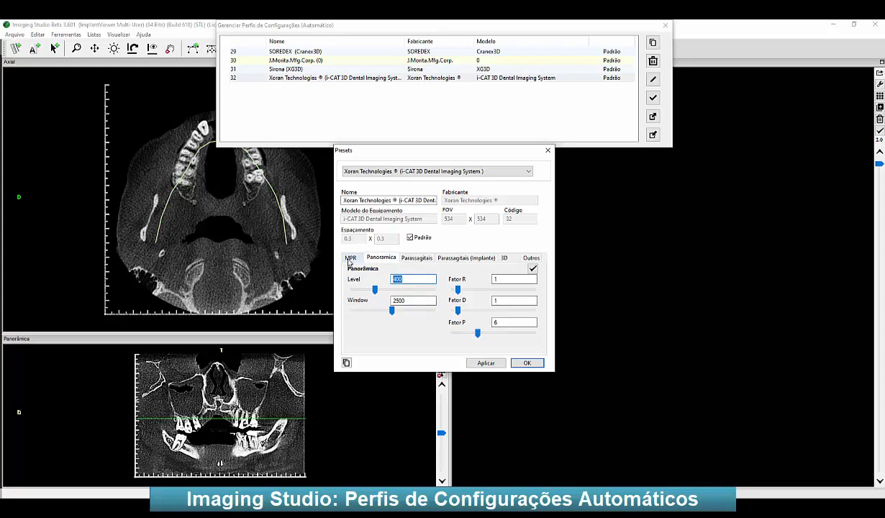
click(411, 301)
- Assign the MIP Branco colour map to the preset's 3D settings and save the preset
click(503, 257)
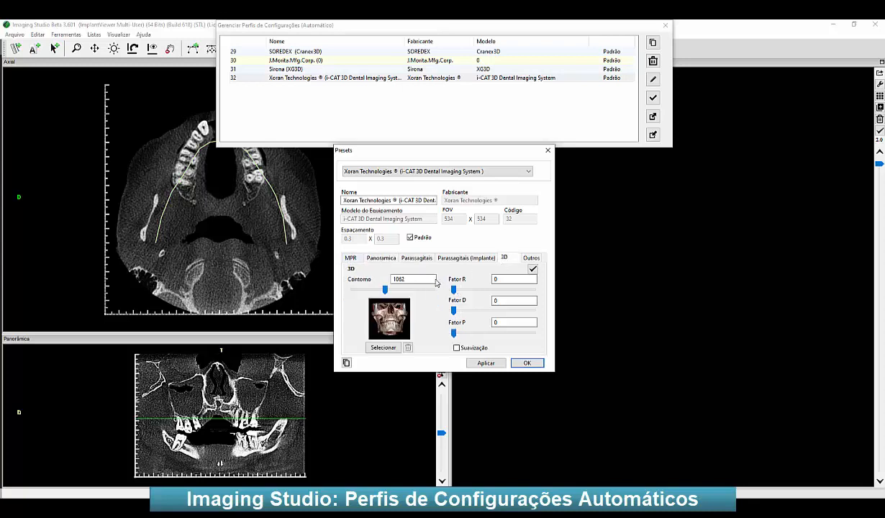
click(382, 348)
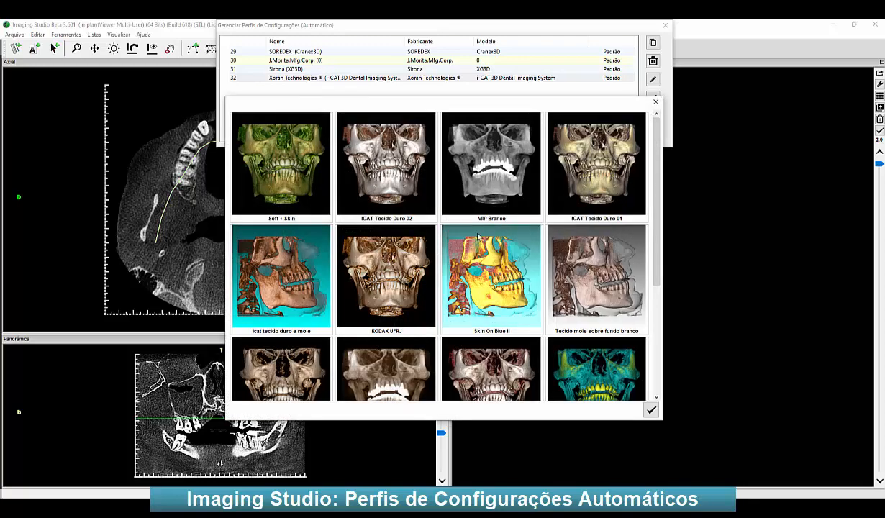
double_click(486, 174)
click(524, 363)
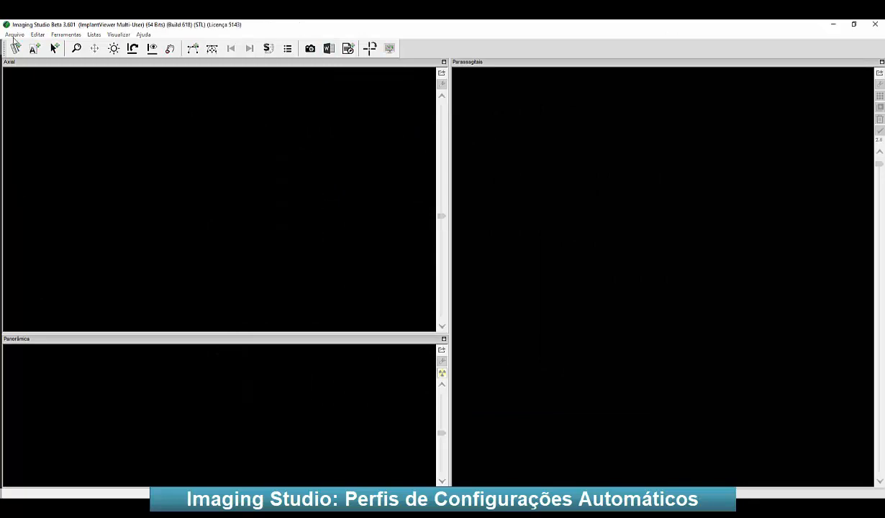
- Start a new project and import the CT study acquired with the i-CAT scanner
click(14, 33)
click(57, 54)
click(344, 271)
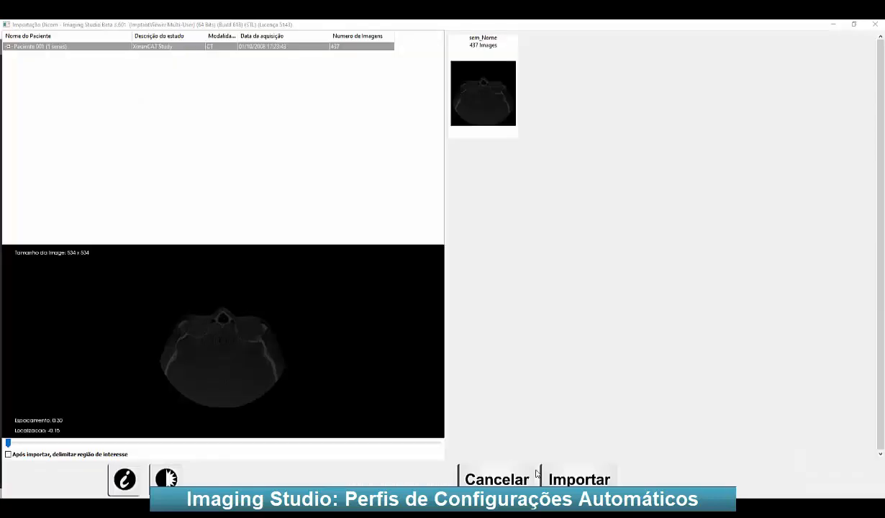
click(548, 476)
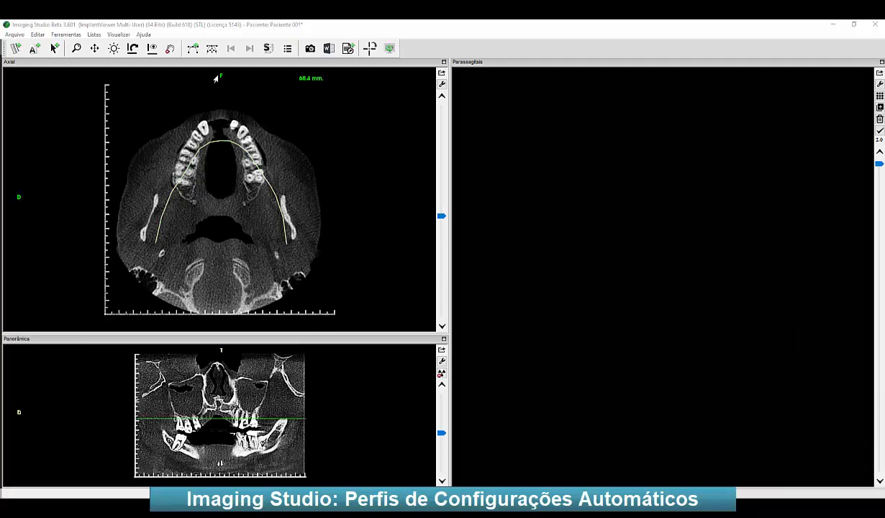
- Check the MPR and panoramic window/level values and the 3D volume rendering options applied to the imported exam
click(134, 48)
click(384, 55)
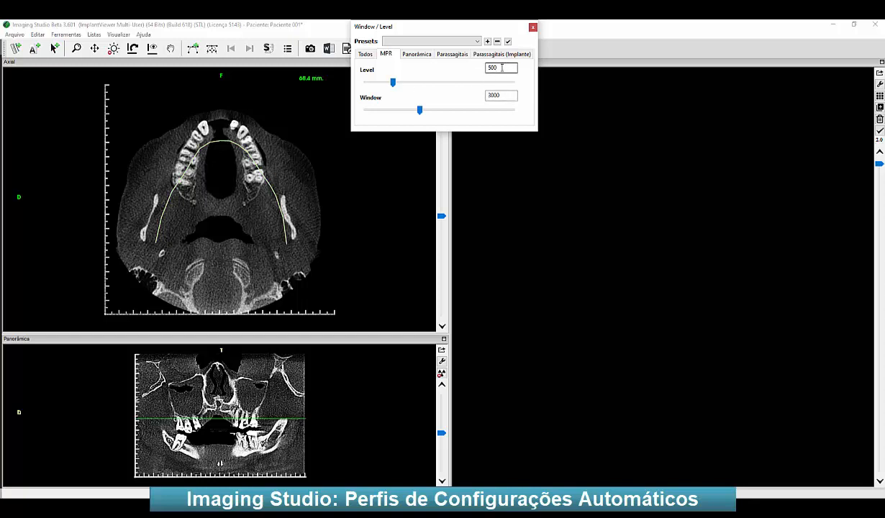
click(393, 81)
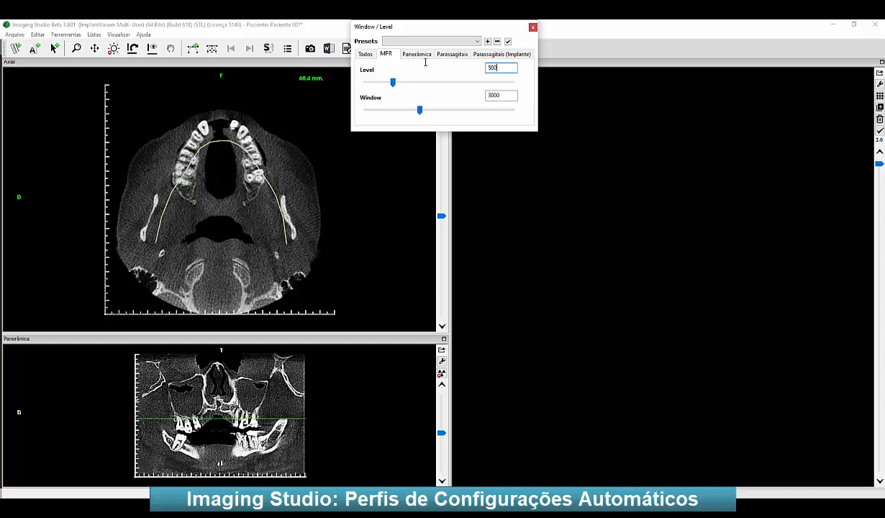
click(414, 55)
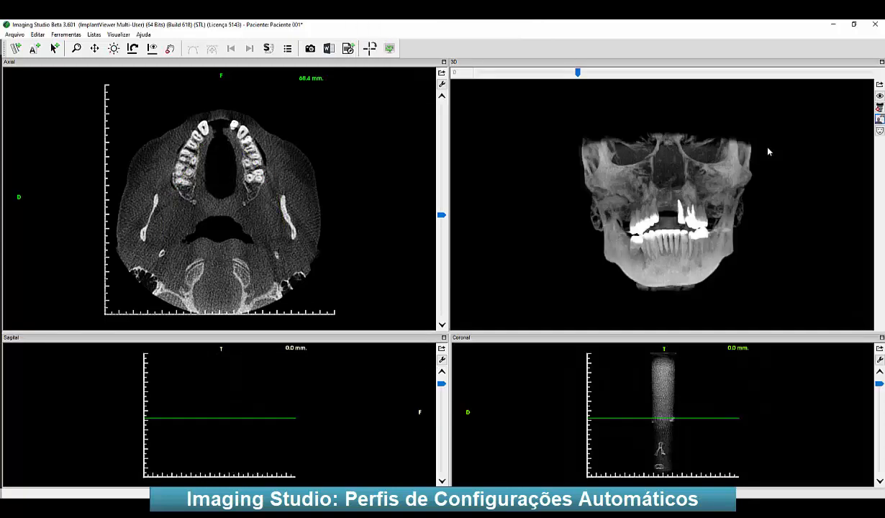
click(879, 119)
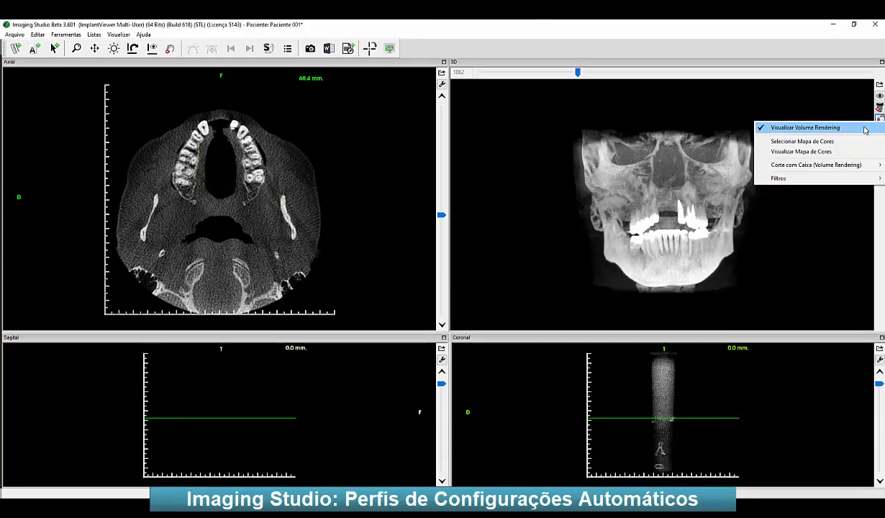
click(683, 23)
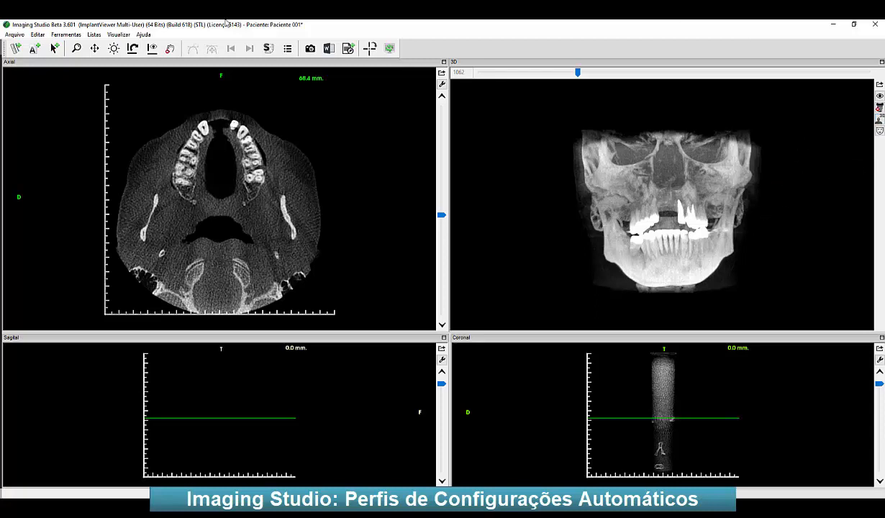
- Check the sharpness level in the properties of the axial and sagittal views, leaving the settings as they are
click(441, 84)
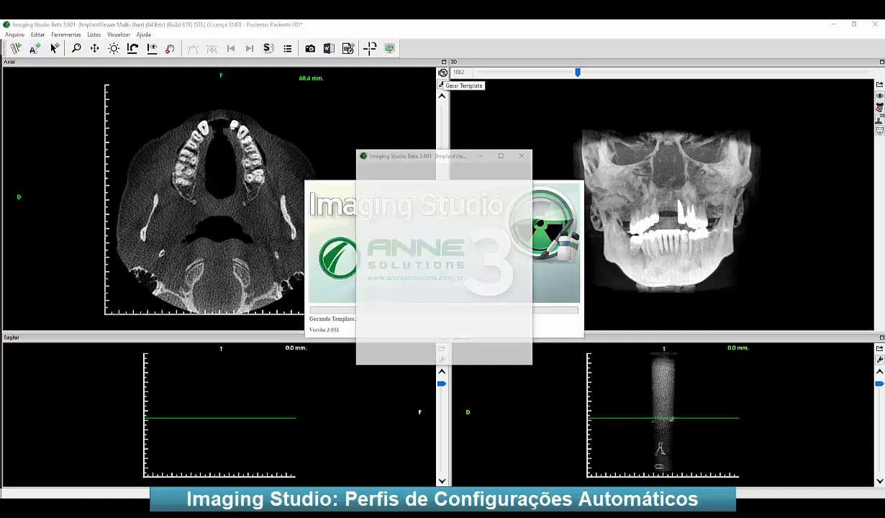
click(180, 24)
click(442, 84)
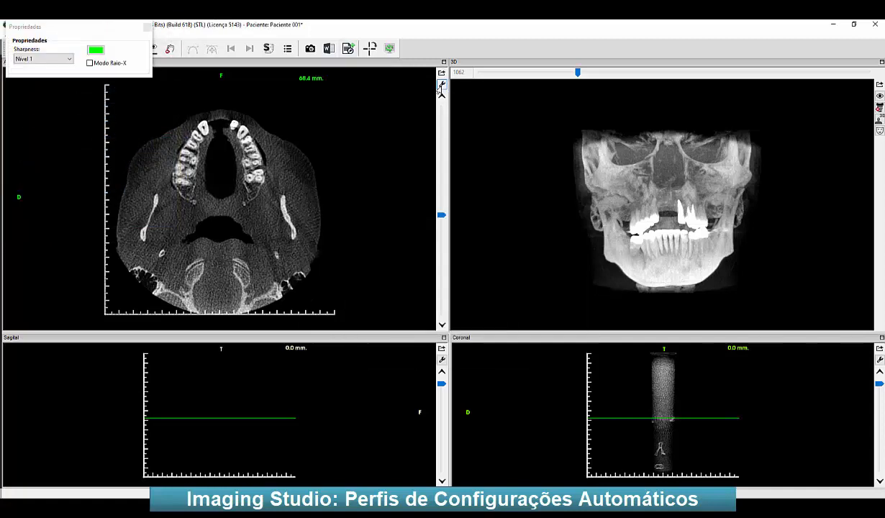
click(56, 60)
click(56, 60)
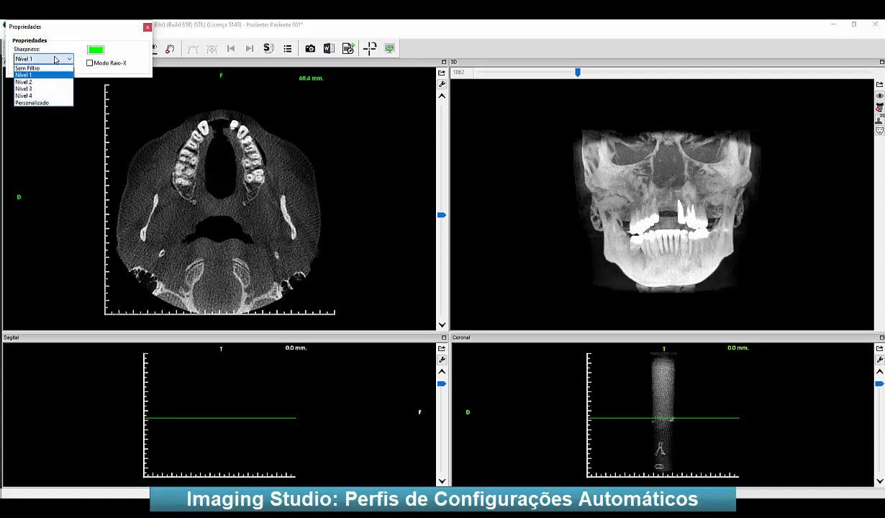
click(148, 27)
click(442, 359)
click(35, 59)
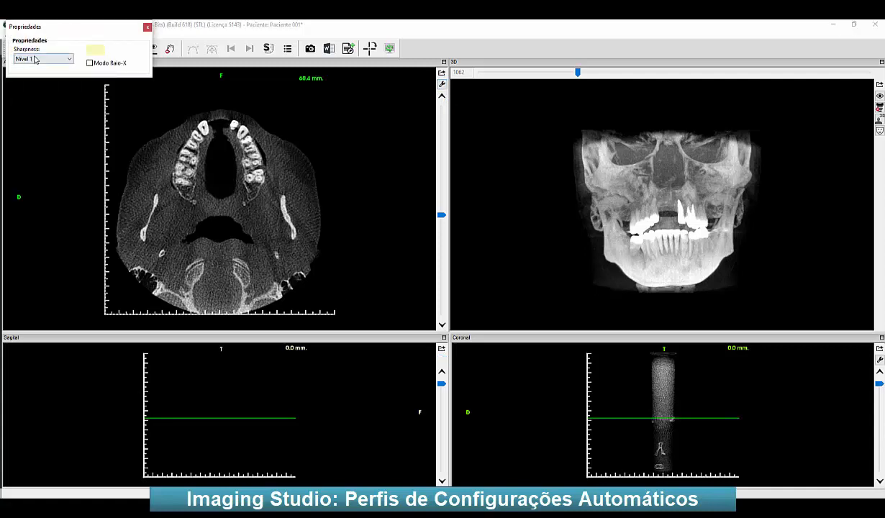
click(147, 27)
- Return to the panoramic reconstruction layout and check the thickness and sharpness settings in the panoramic view's properties
click(389, 49)
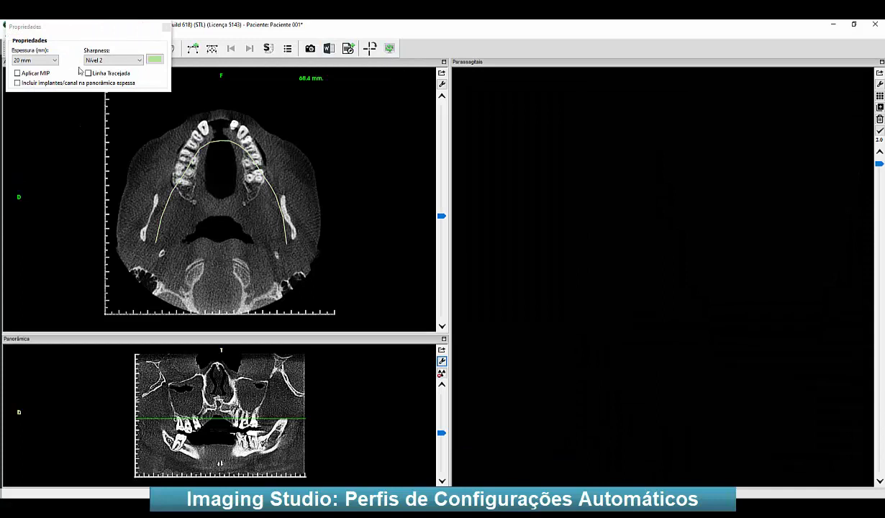
click(112, 60)
click(112, 62)
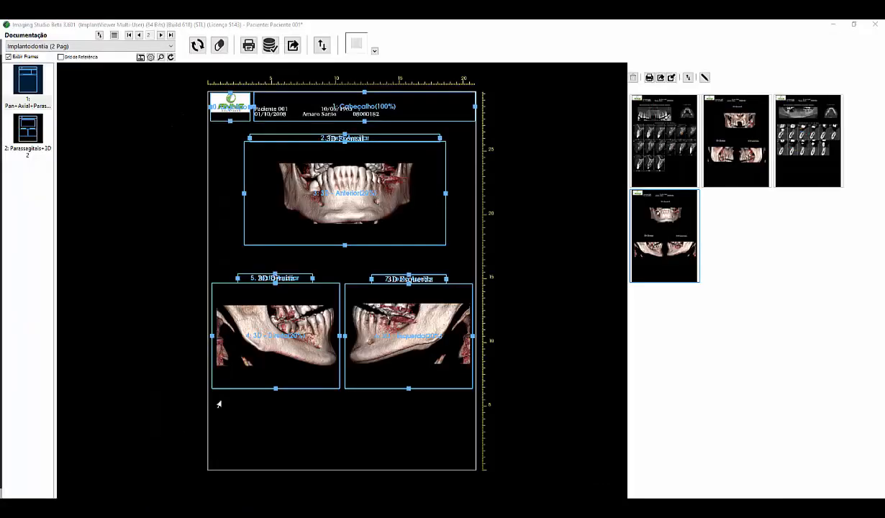
- Close the documentation and export the project for ImplantViewer at Resolução Padrão (70%), saving it as Paciente001.implant on the desktop
click(869, 28)
click(15, 35)
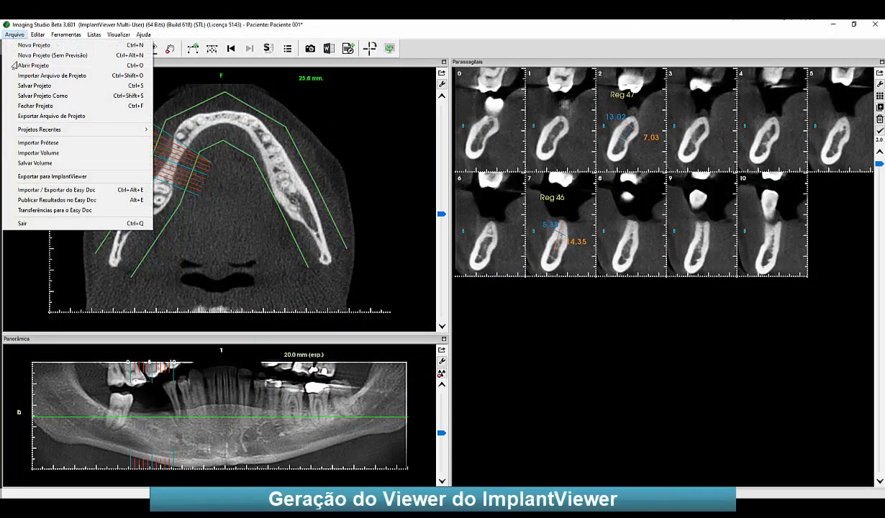
click(92, 179)
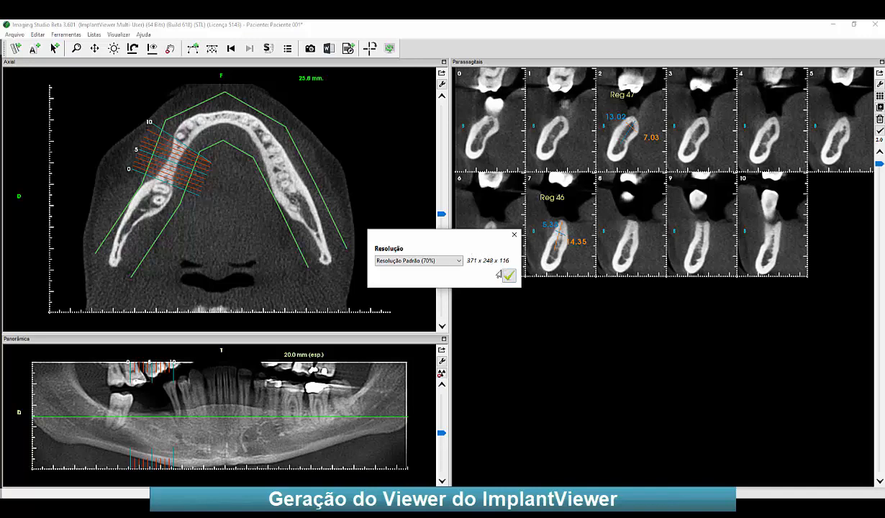
click(507, 275)
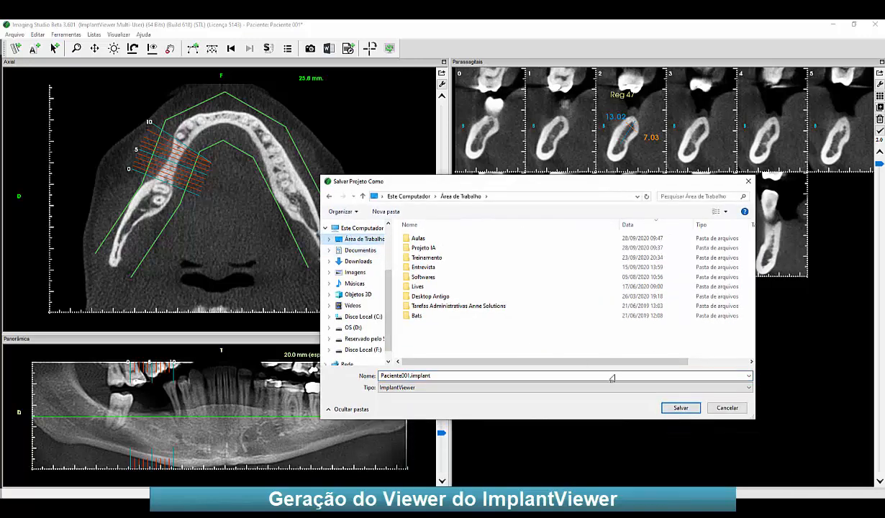
click(681, 408)
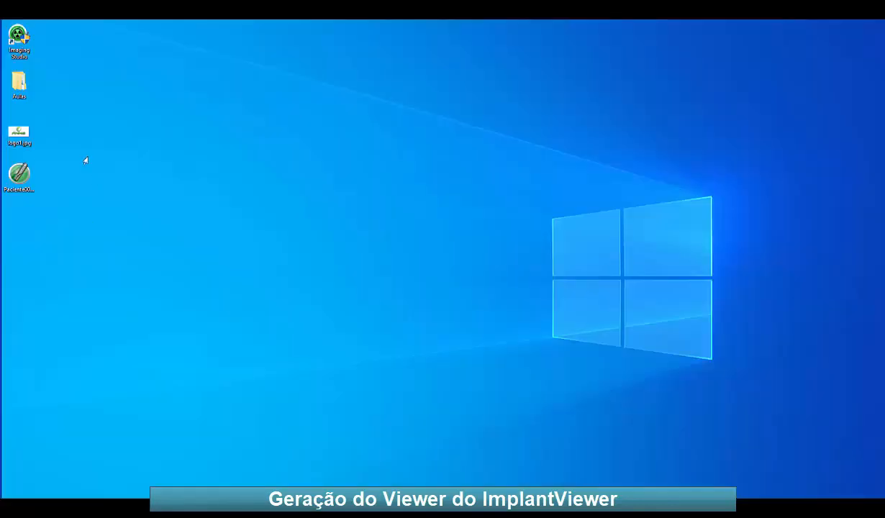
- Open the exported Paciente001.implant from the desktop in ImplantViewer and browse its parasagittal slices and 3D model
click(26, 165)
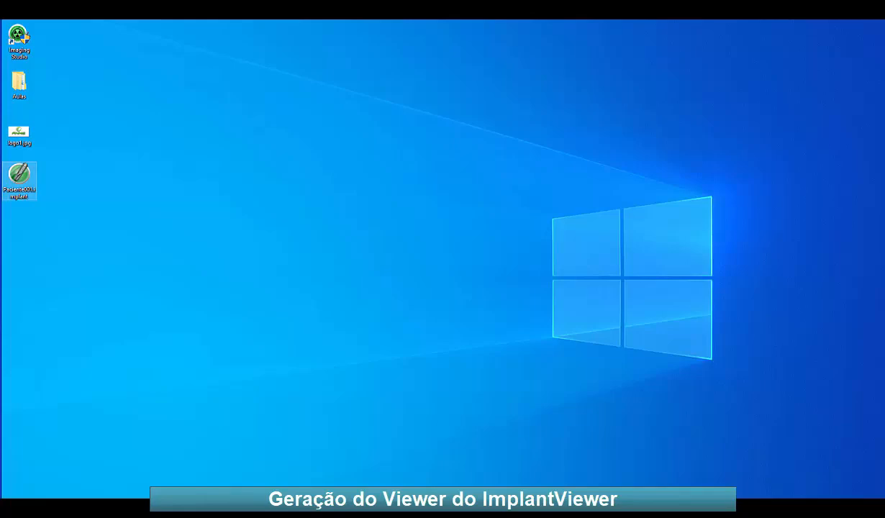
double_click(19, 177)
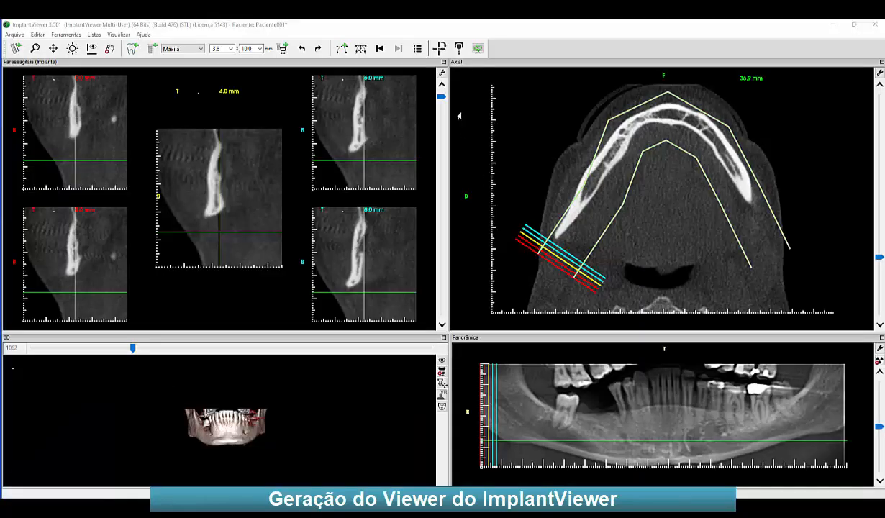
drag(441, 99, 464, 197)
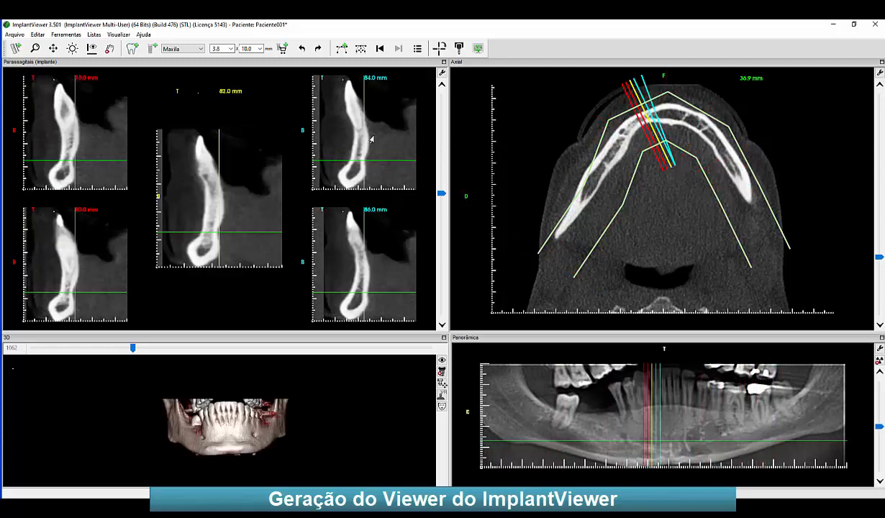
mouse_move(298, 425)
mouse_down()
mouse_move(300, 446)
mouse_move(304, 428)
mouse_up()
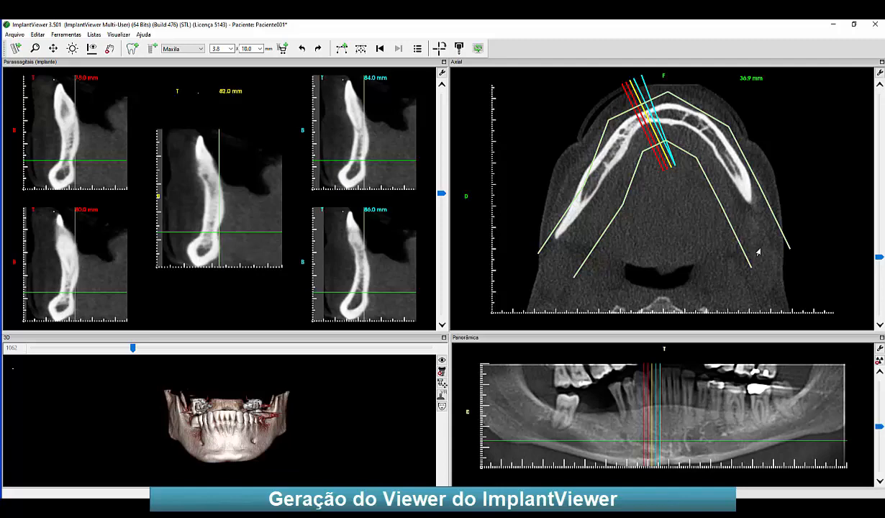
click(628, 132)
click(676, 130)
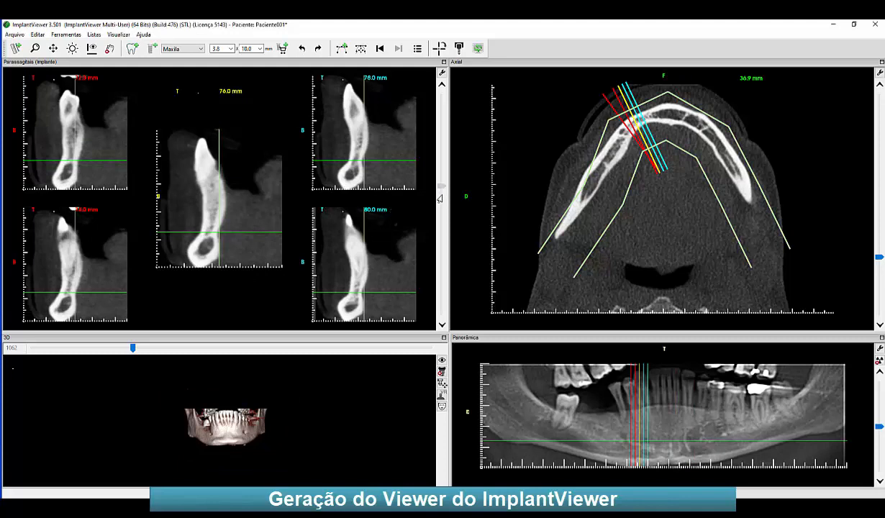
drag(441, 186, 441, 215)
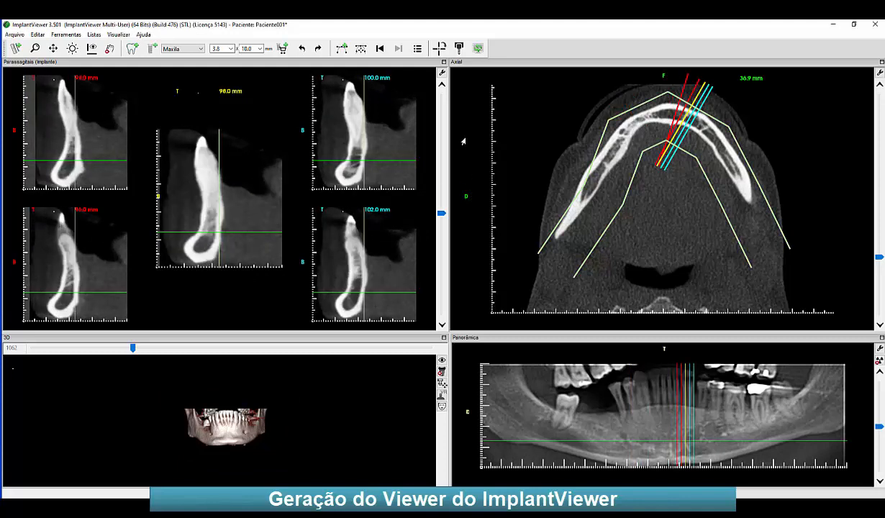
- Inspect the mandible in the oblique MPR view, tilting the axial plane and centring the crosshair on the isolated molar, and close the view
click(418, 47)
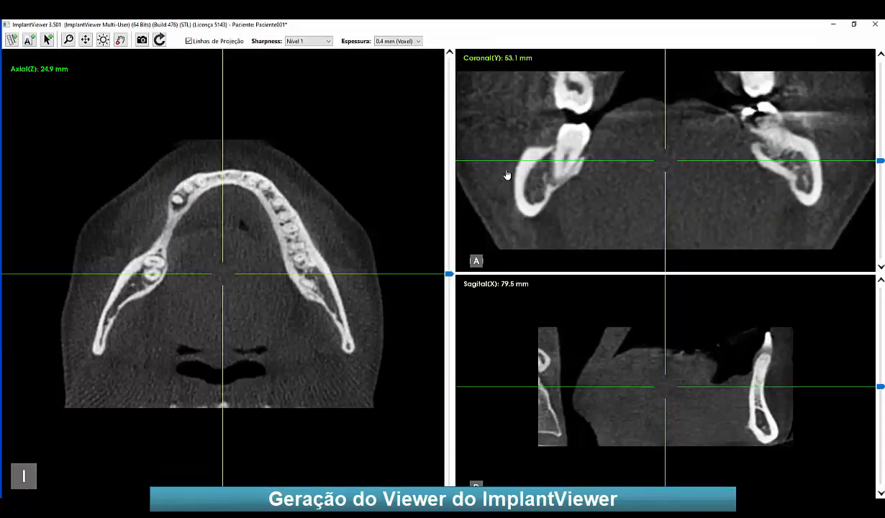
drag(761, 159, 763, 182)
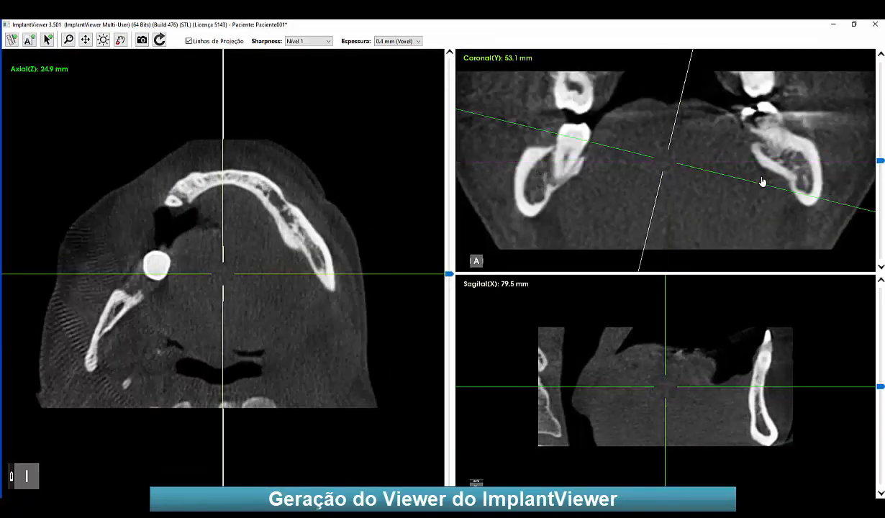
drag(220, 273, 158, 263)
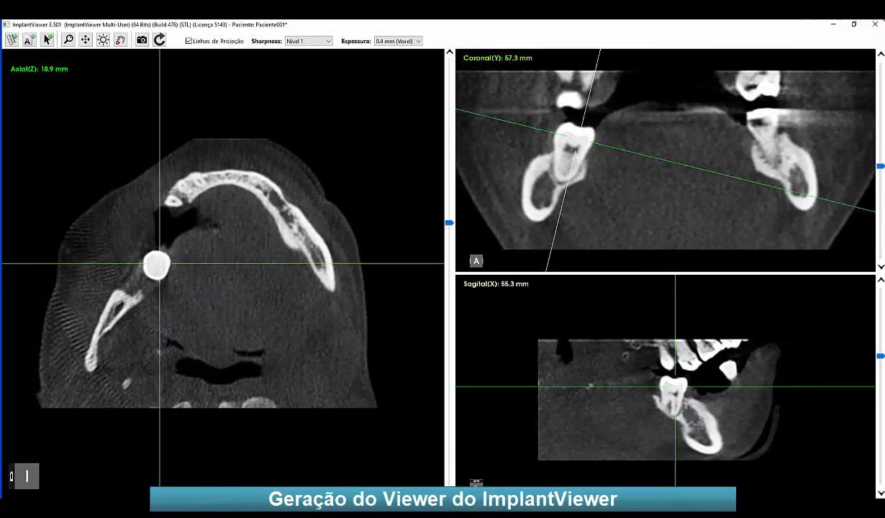
click(877, 25)
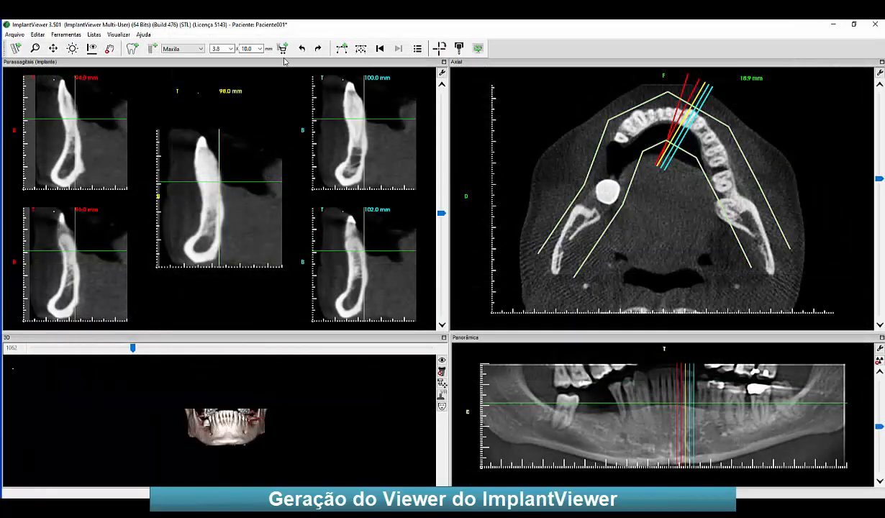
- Insert a SIN IMPLANTES implant, model Strong SW CM, size 3.5 x 8.5, from the implant catalogue
click(282, 48)
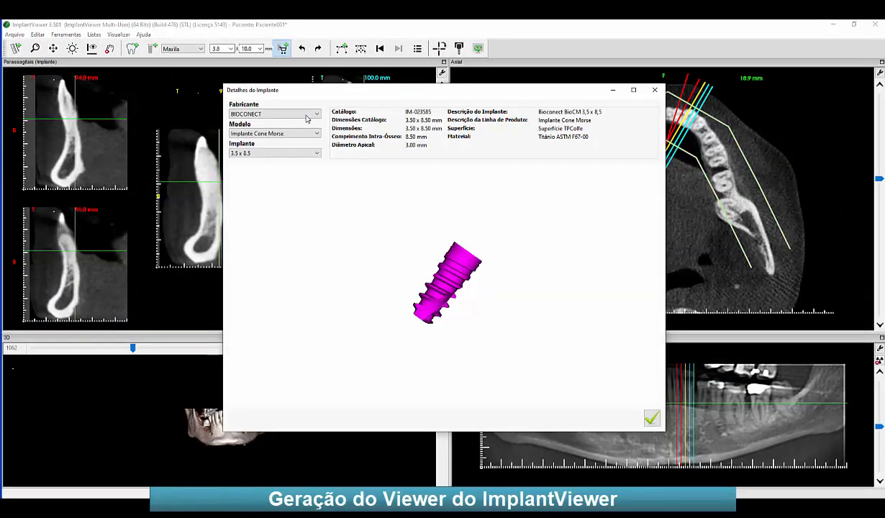
click(306, 115)
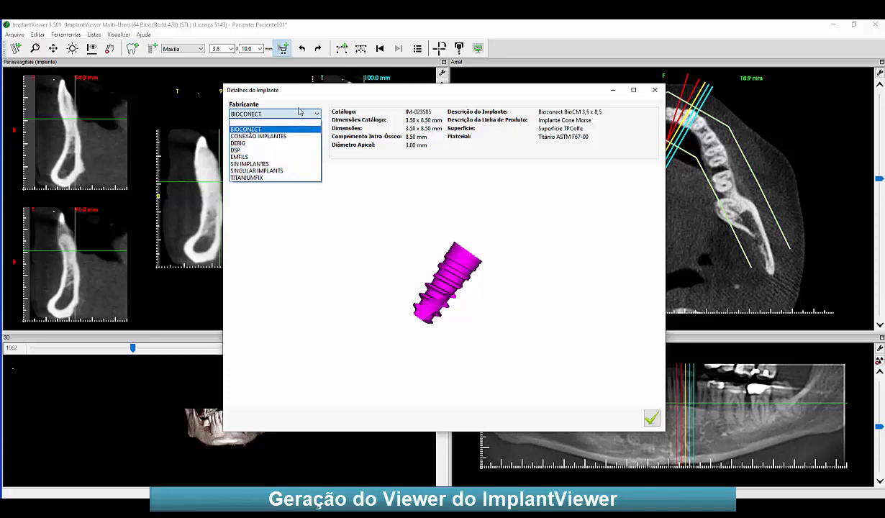
click(298, 88)
click(271, 111)
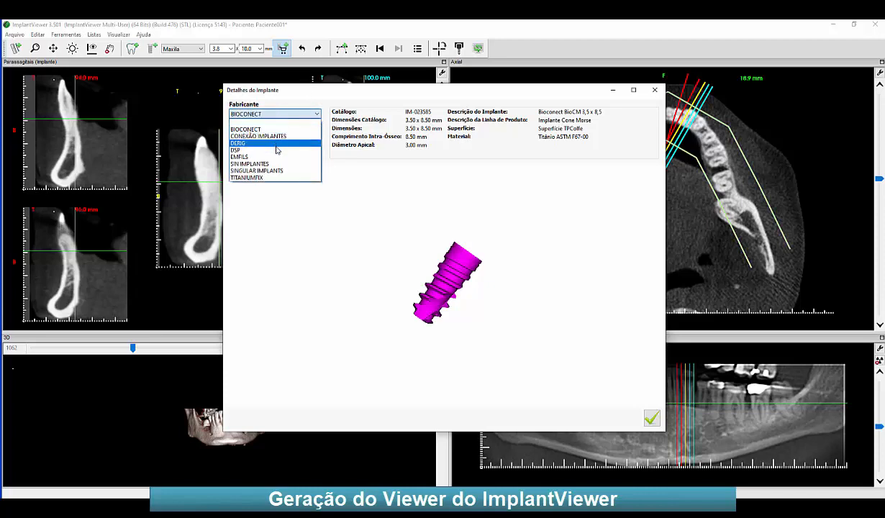
click(268, 164)
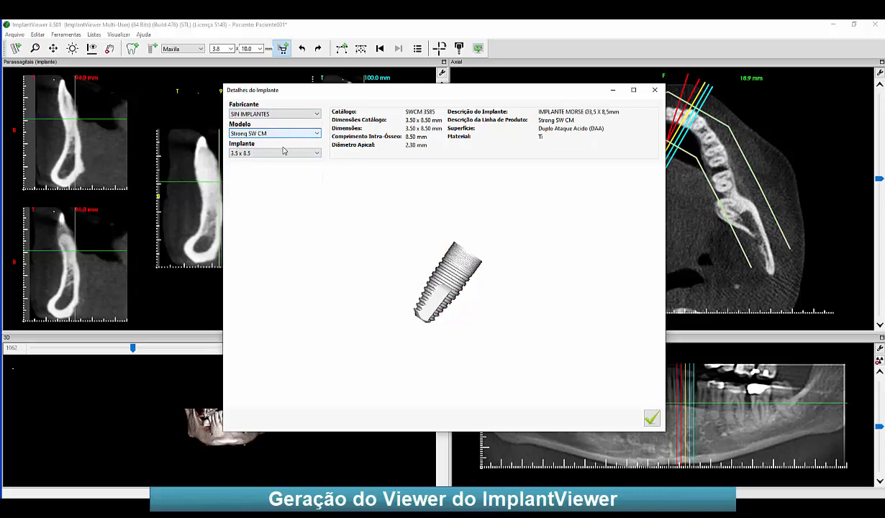
click(651, 417)
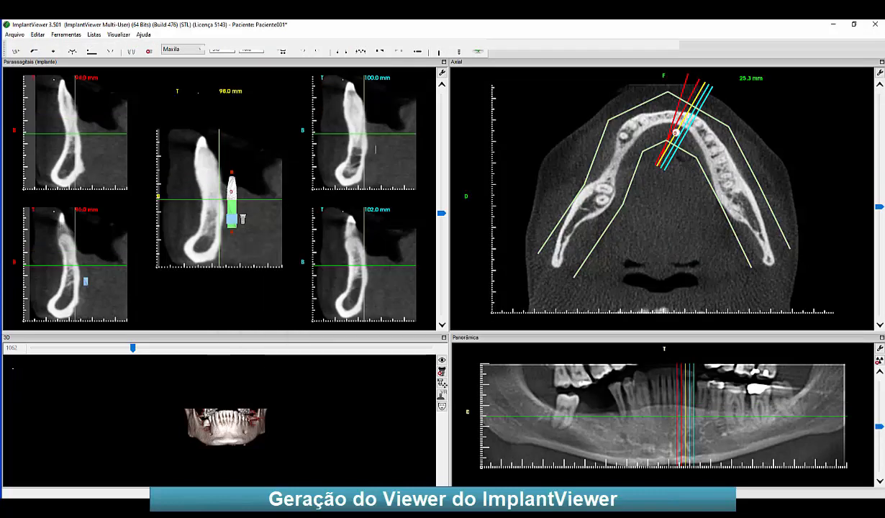
- Move the implant to the outer side of the mandible in the 98.0 mm parasagittal slice and inspect it in the 3D model
drag(231, 208, 185, 209)
right_drag(298, 411, 303, 349)
right_drag(304, 389, 322, 342)
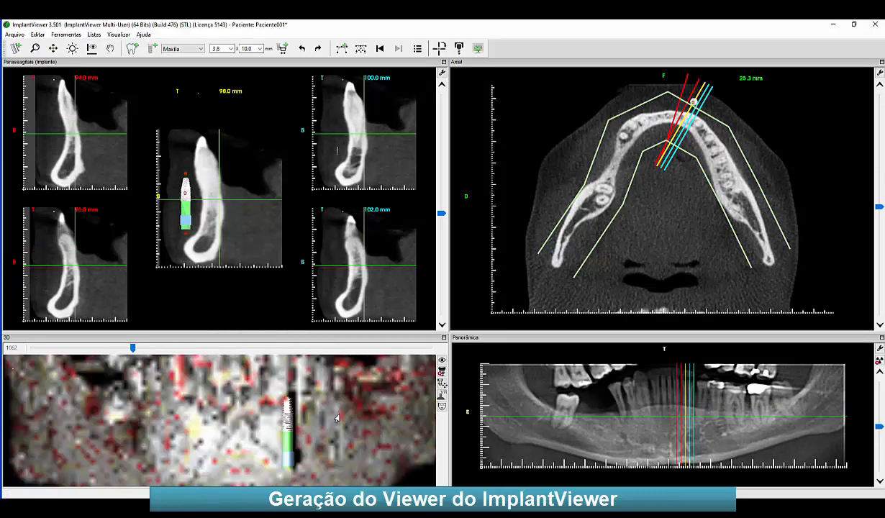
drag(336, 418, 259, 422)
right_drag(260, 422, 252, 379)
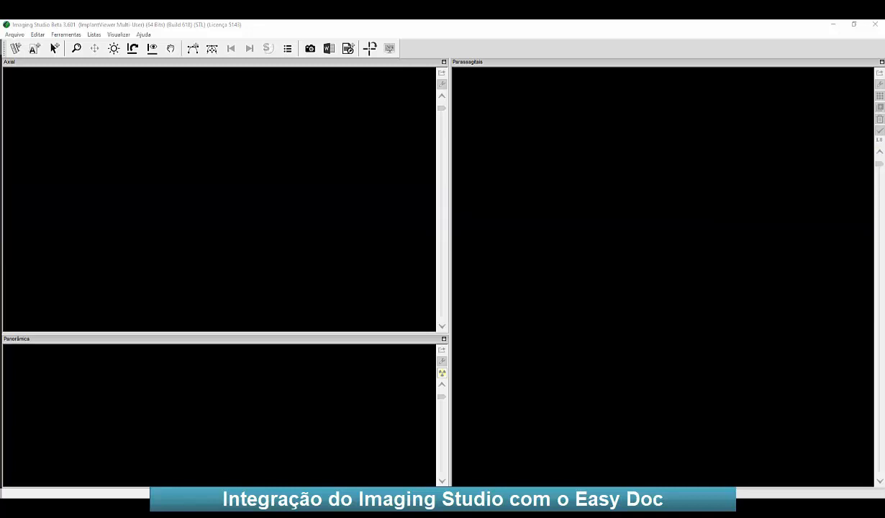
- In Imaging Studio, start the Easy Doc import/export and search its service records without any filter
click(20, 34)
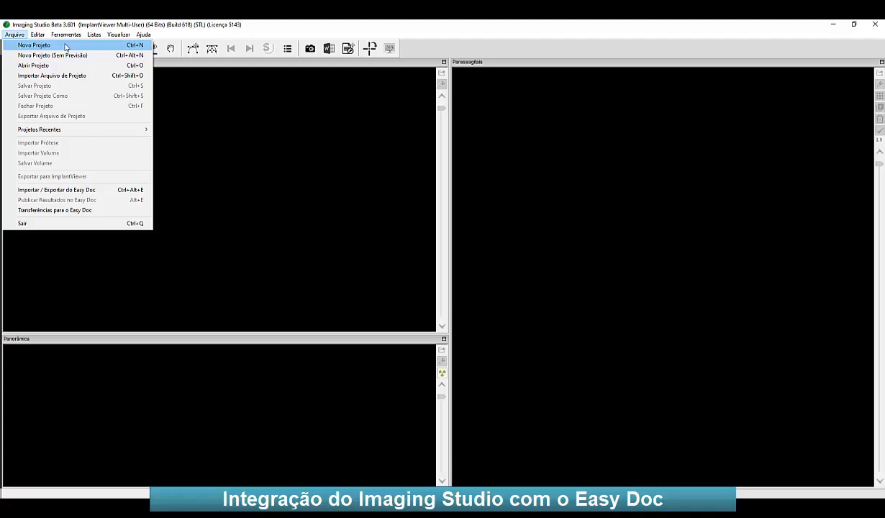
click(102, 191)
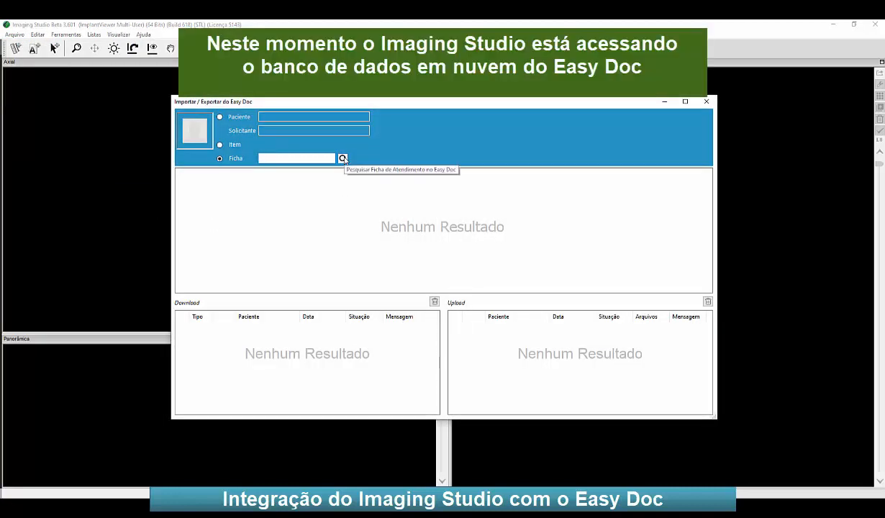
click(343, 159)
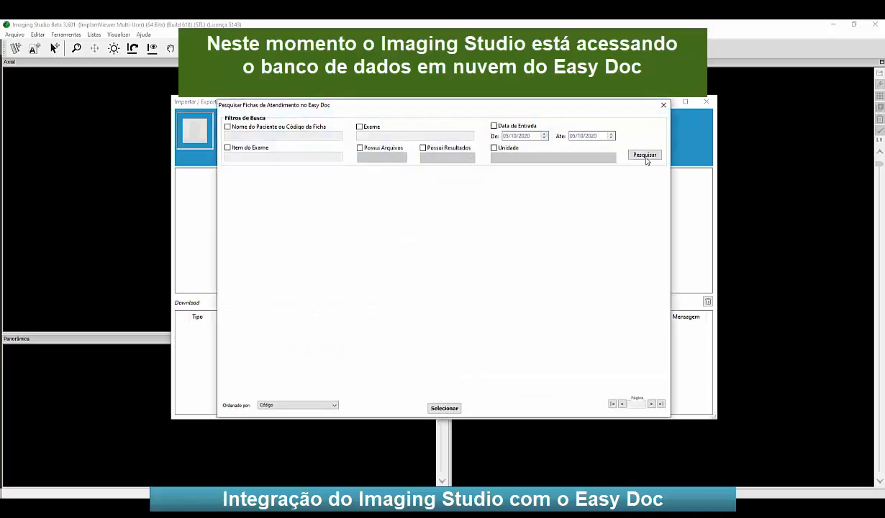
click(645, 156)
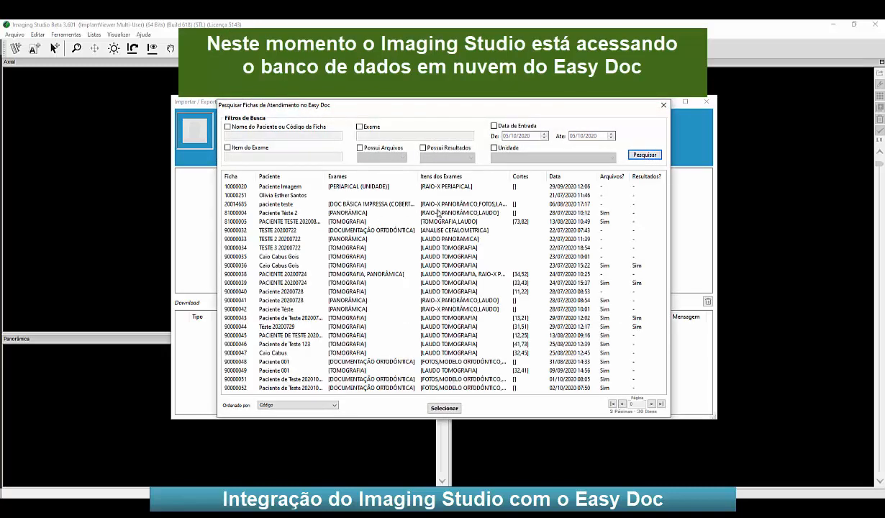
- Select the Paciente 001 TOMOGRAFIA record dated 09/09/2020 and download its ZIP file from Easy Doc
click(284, 371)
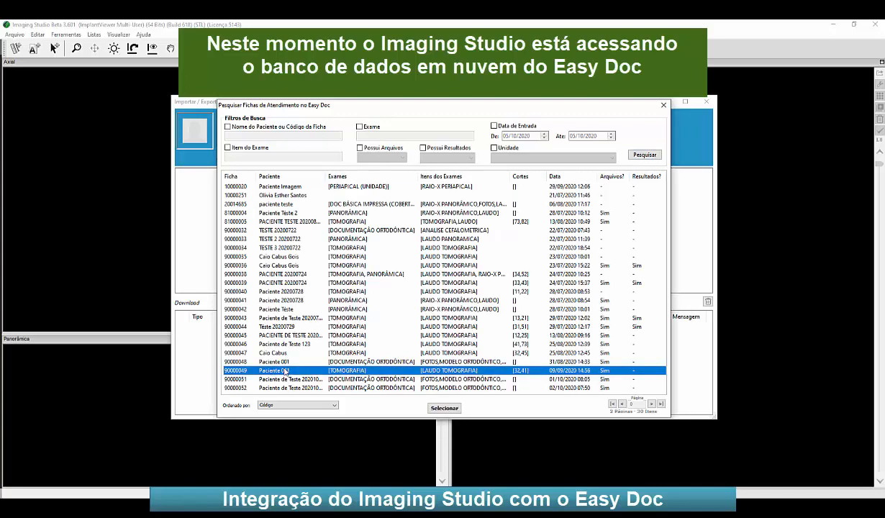
double_click(284, 371)
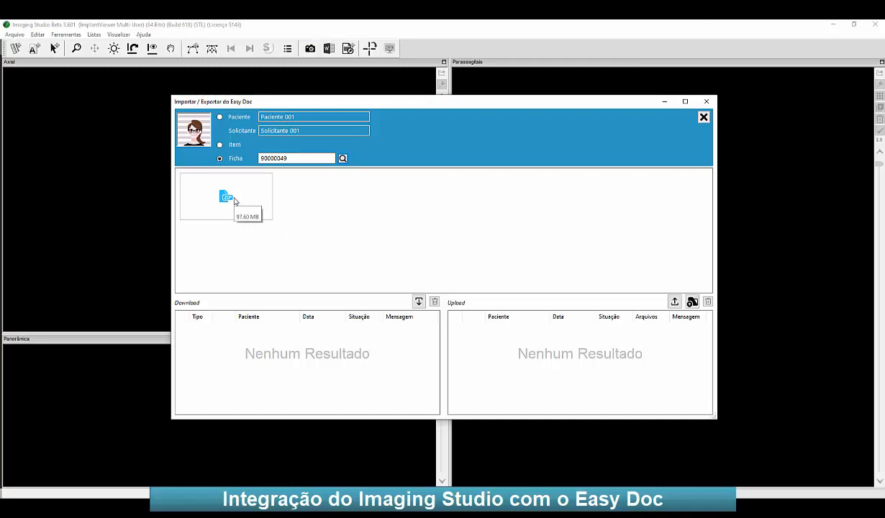
click(235, 201)
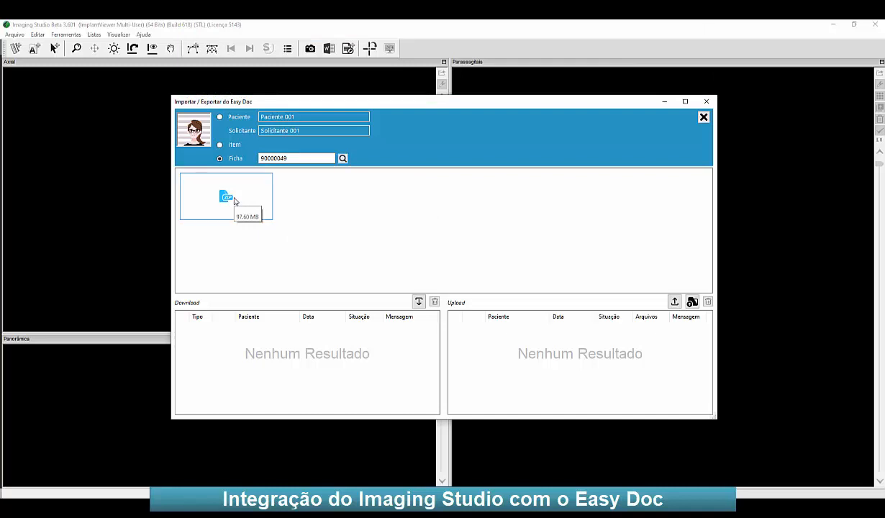
double_click(234, 201)
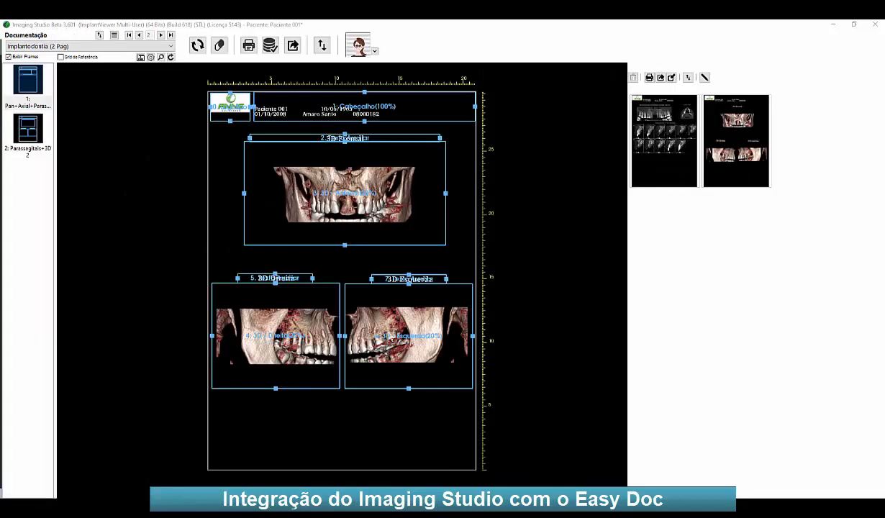
- Send the two documentation pages to the patient's Easy Doc record and open Imagem 1 from the notification e-mail
click(323, 211)
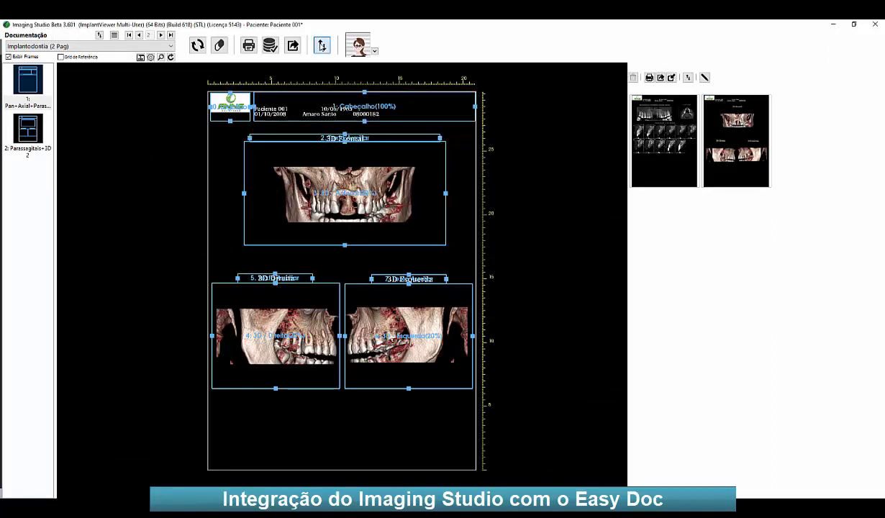
click(322, 44)
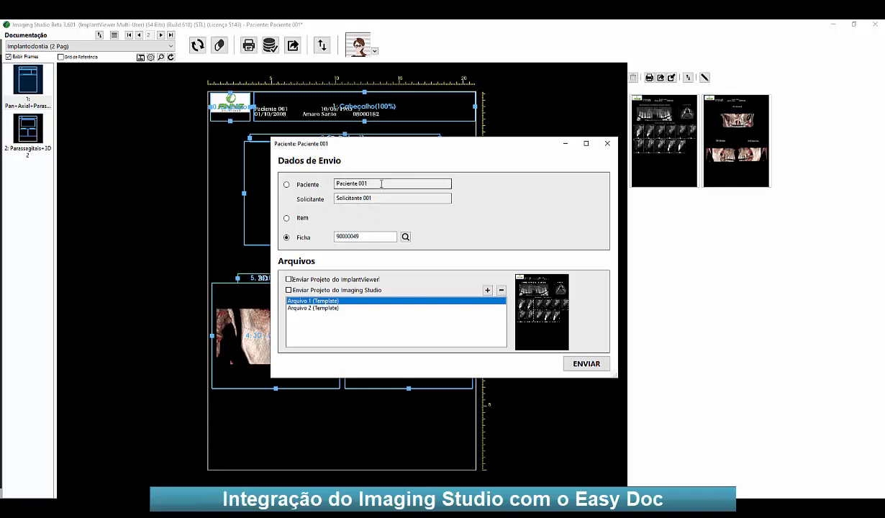
click(585, 364)
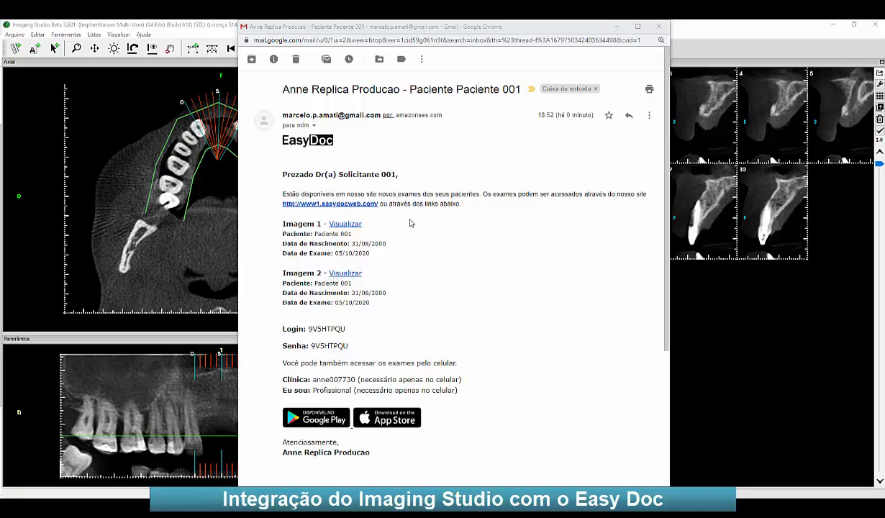
click(353, 227)
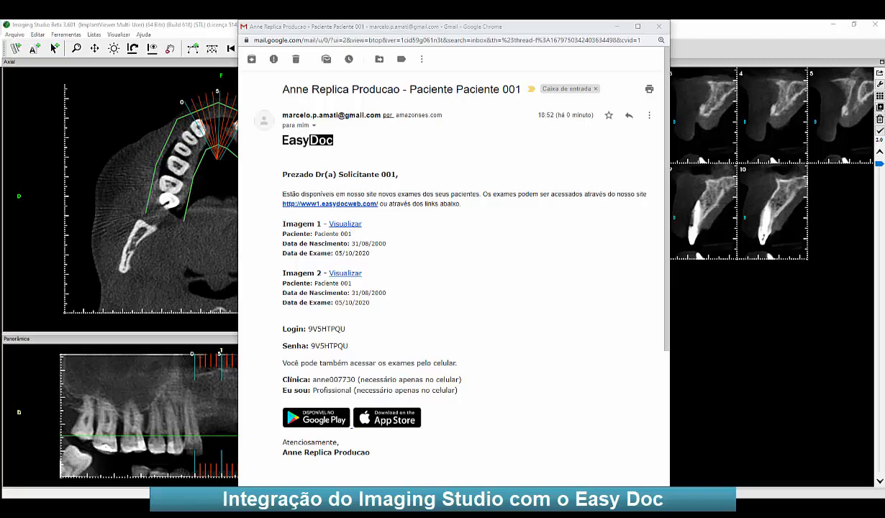